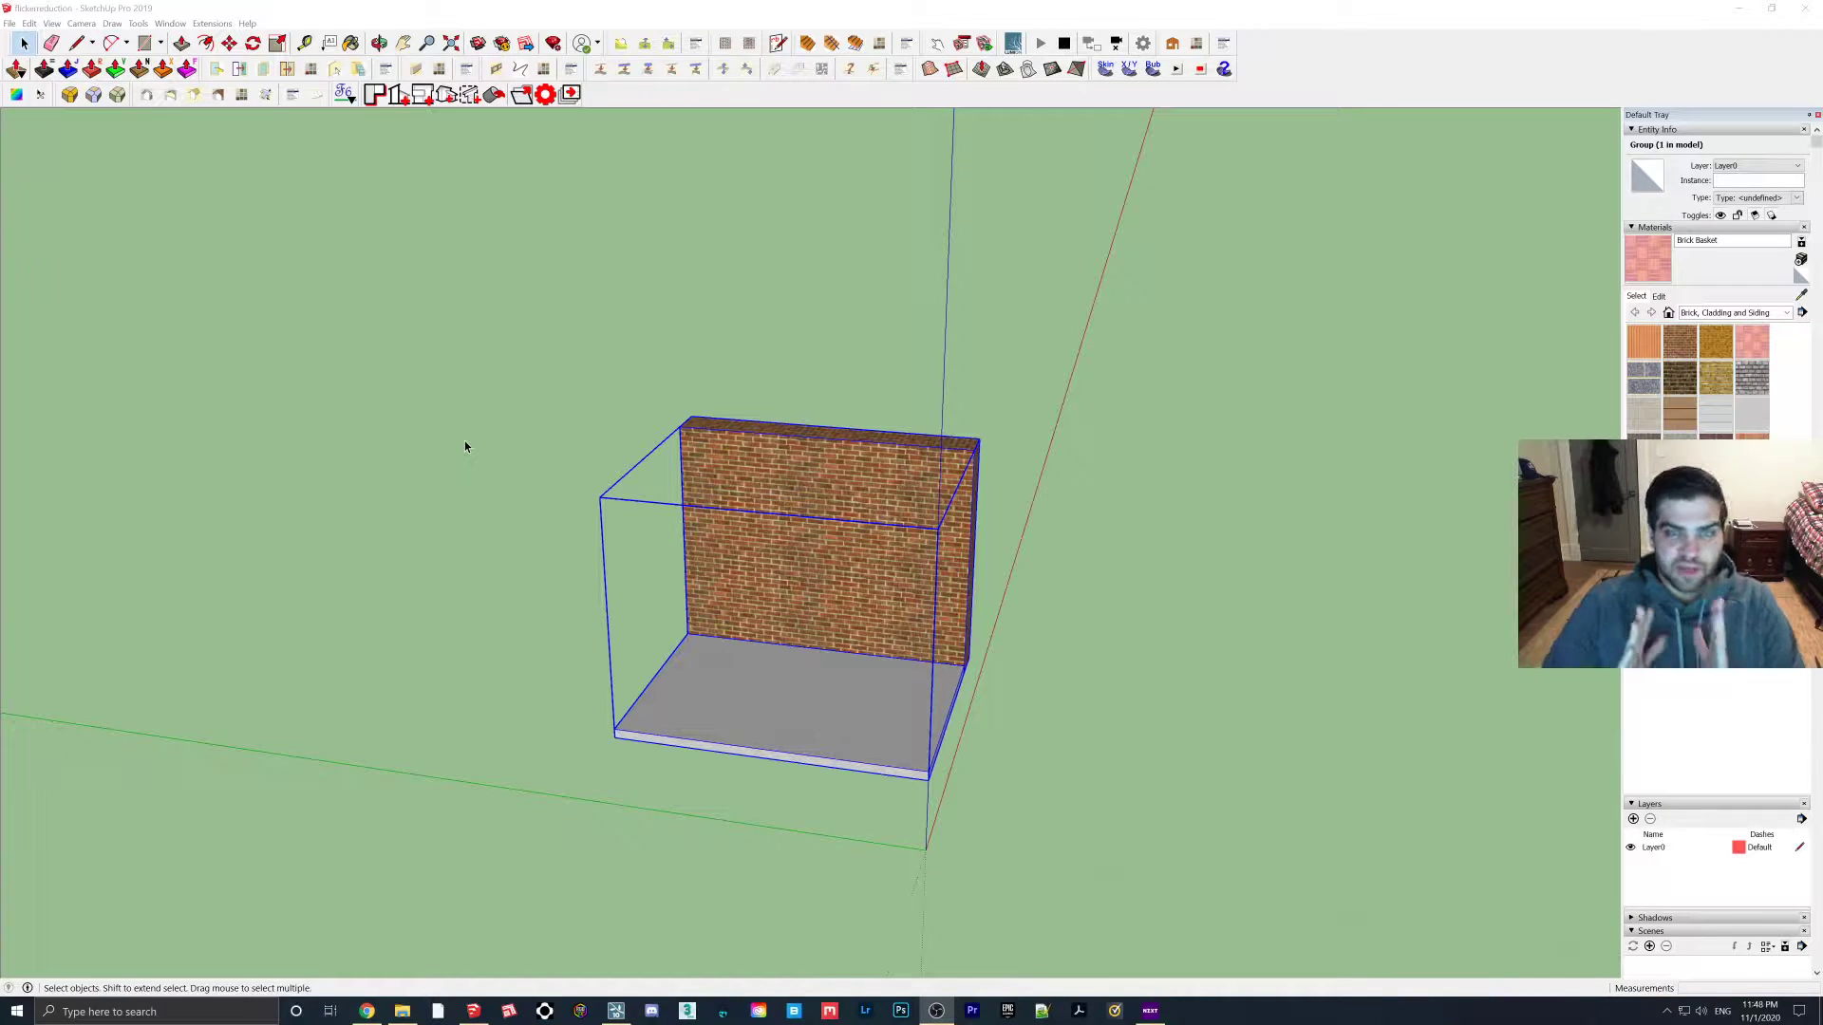
# Draw a rectangle on the SketchUp floor slab in front of the brick wall
pyautogui.moveTo(560, 460); pyautogui.dragTo(983, 690, button='middle')
pyautogui.press('r')
pyautogui.click(718, 665)
pyautogui.click(866, 718)
pyautogui.moveTo(834, 679)
pyautogui.mouseDown(button='middle')
pyautogui.moveTo(744, 655)
pyautogui.moveTo(855, 582)
pyautogui.moveTo(1184, 574)
pyautogui.moveTo(1121, 589)
pyautogui.moveTo(854, 539)
pyautogui.moveTo(956, 802)
pyautogui.mouseUp(button='middle')
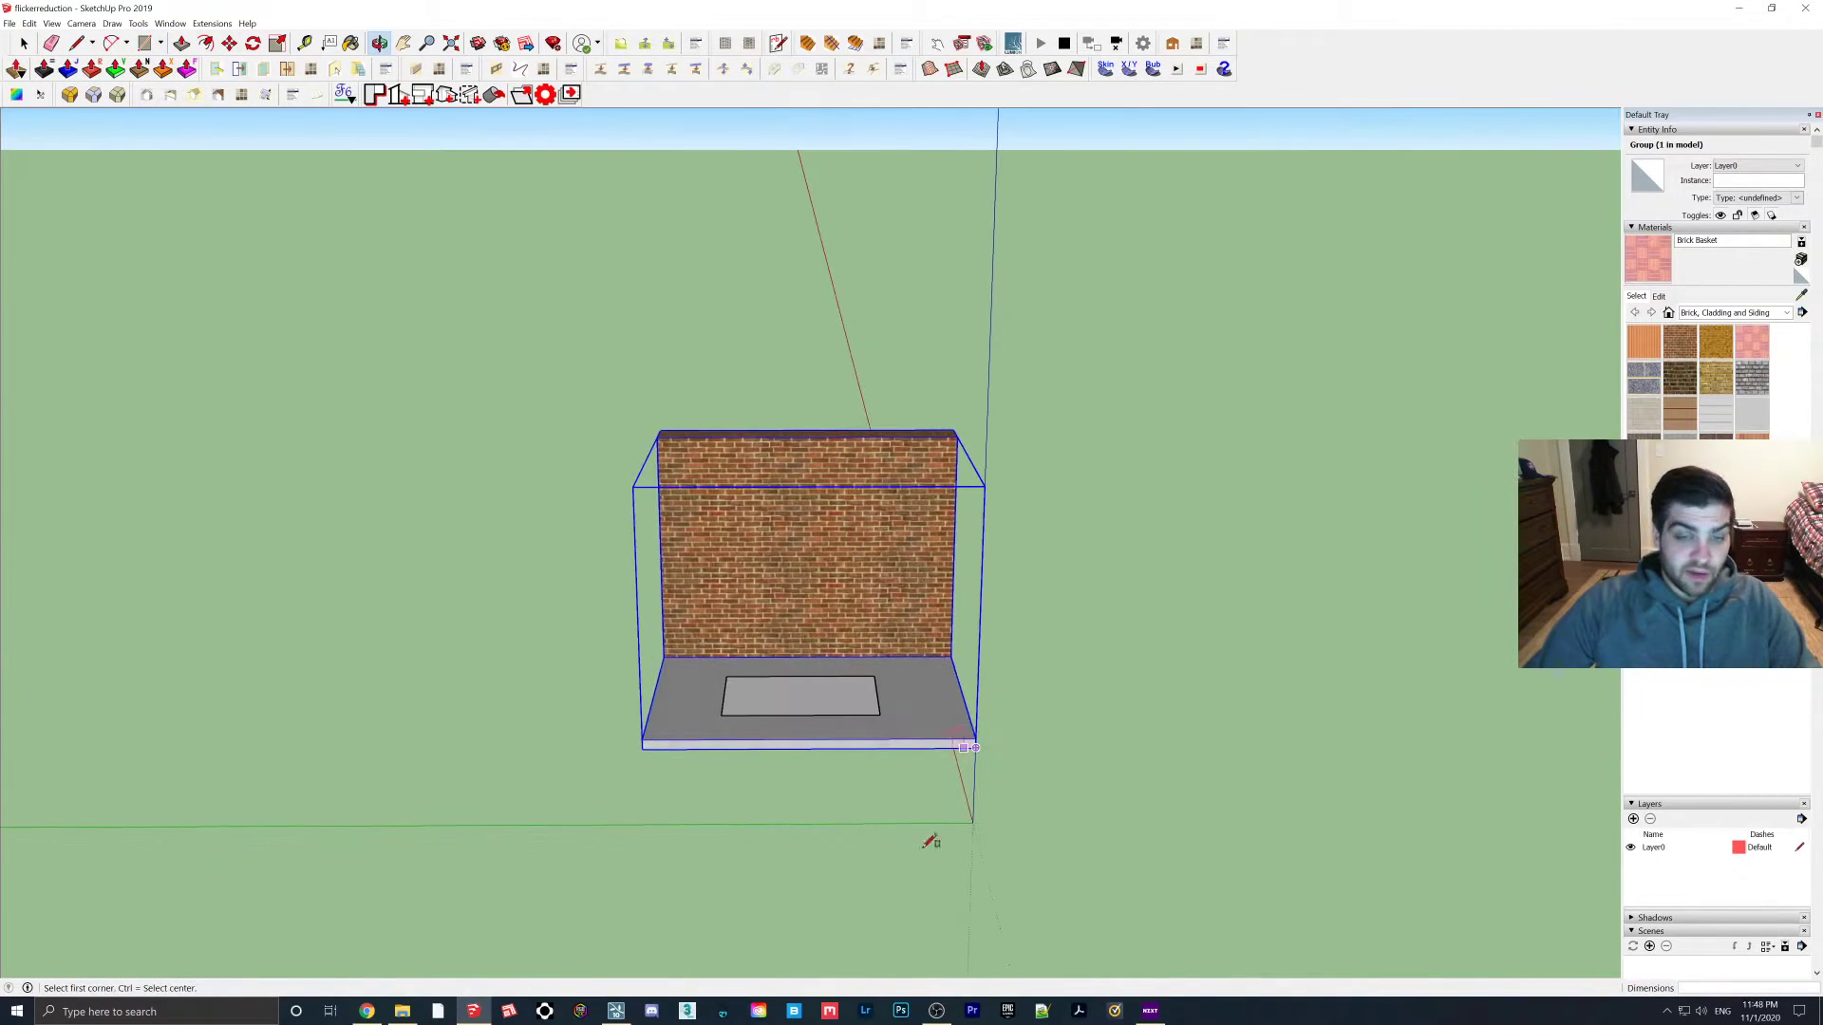
# Bring up the brick-wall model in Lumion and fly the camera toward it
pyautogui.click(615, 1011)
pyautogui.press('w')
pyautogui.moveTo(911, 507); pyautogui.dragTo(817, 495, button='right')
# Back the Lumion camera away from the wall and slab, then return to SketchUp
pyautogui.press('s')
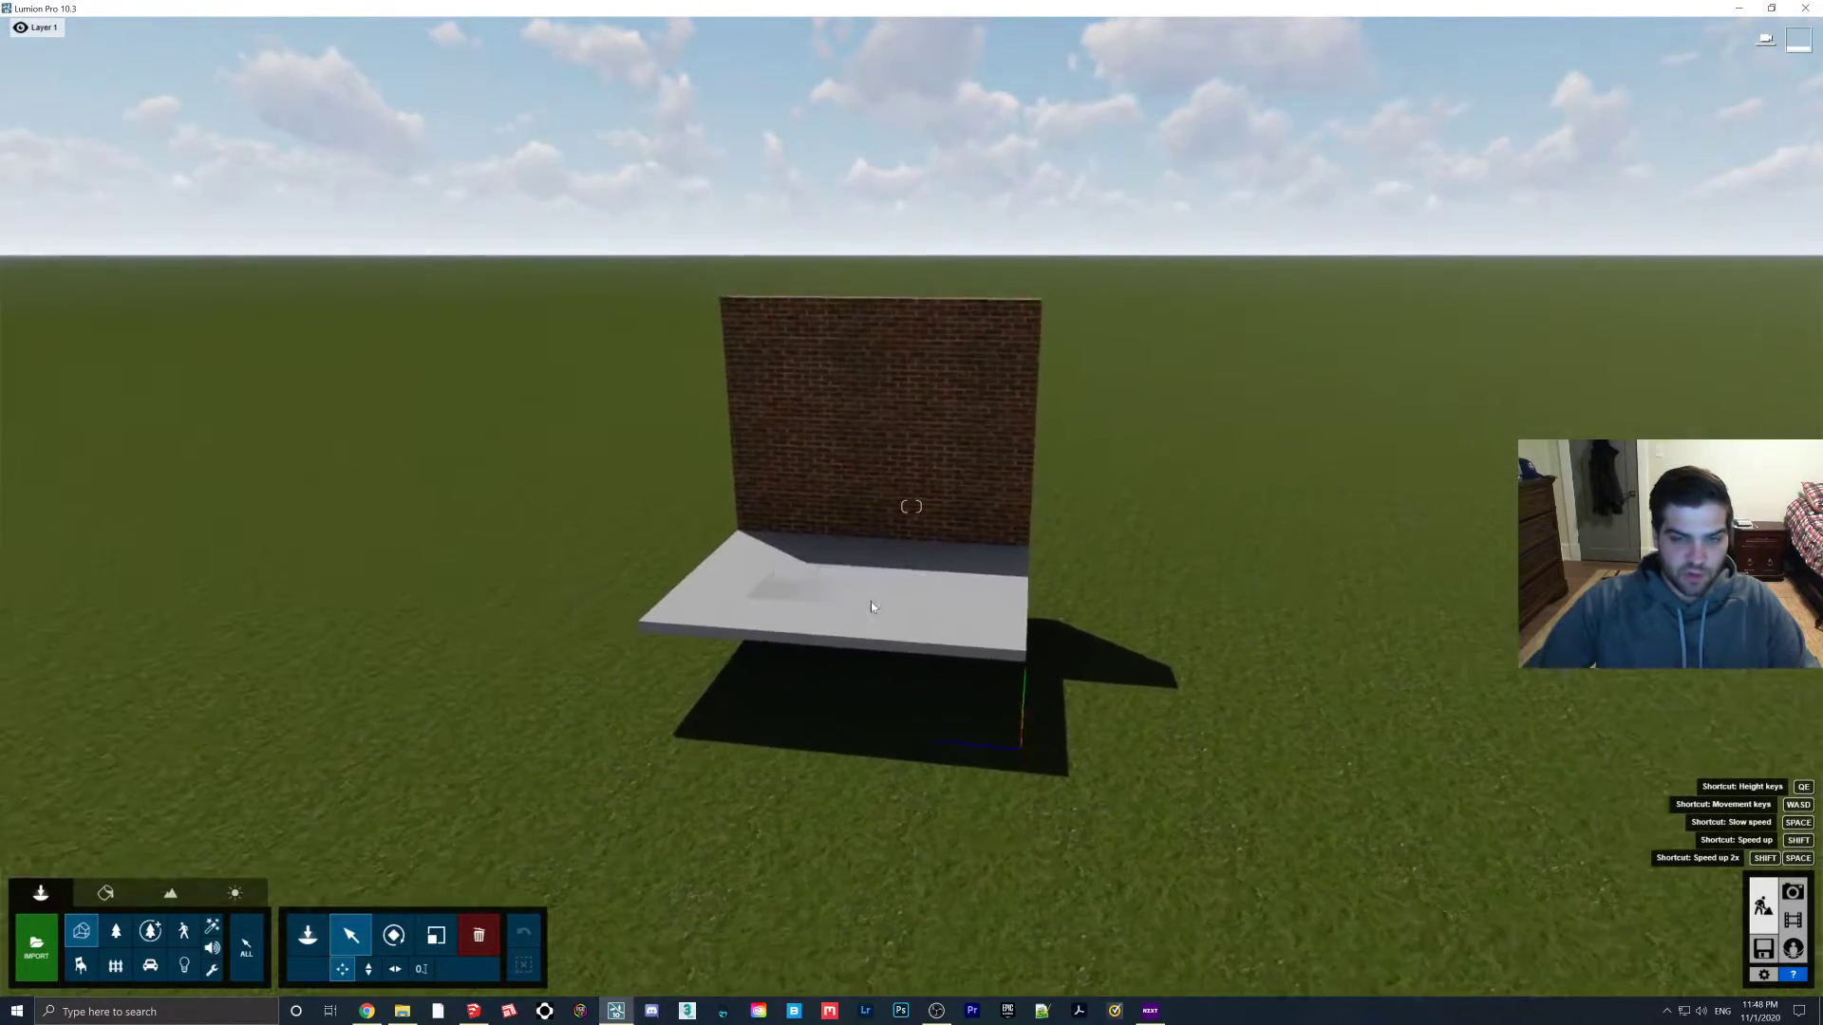
pyautogui.click(473, 1011)
pyautogui.scroll(2, 860, 655)
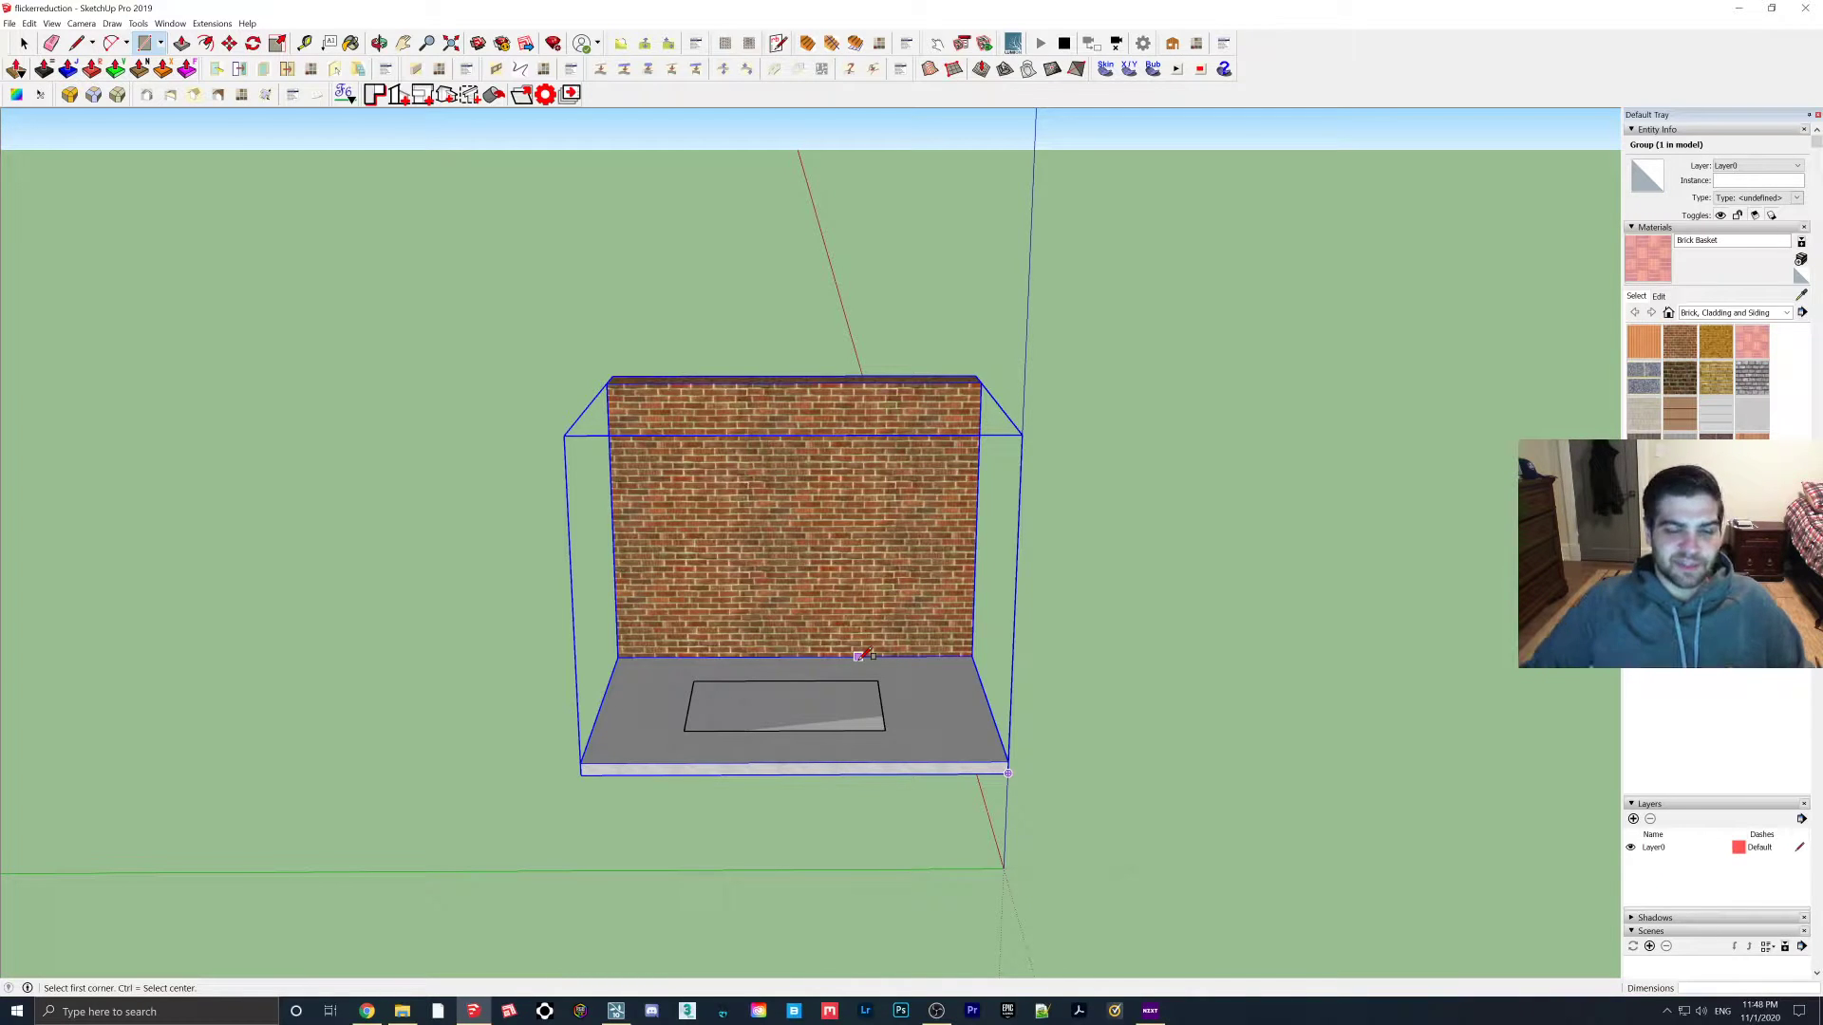
pyautogui.moveTo(859, 656); pyautogui.dragTo(883, 684, button='middle')
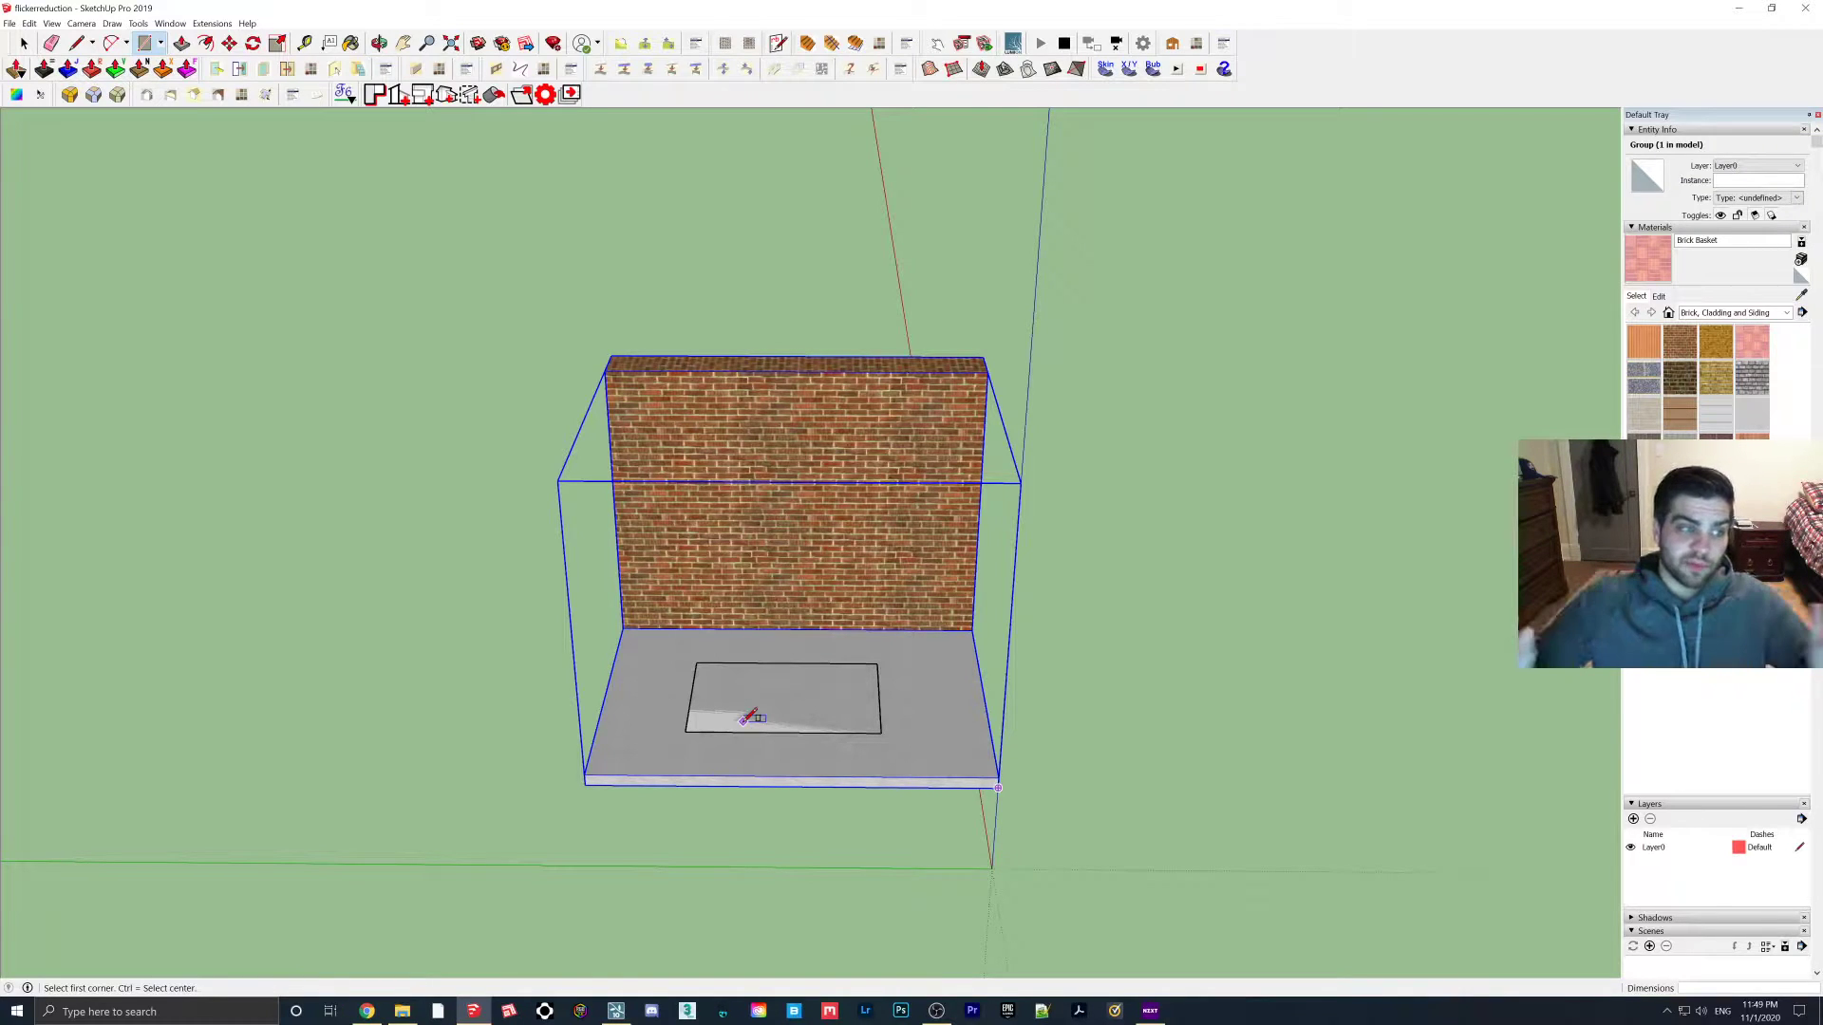
pyautogui.moveTo(750, 719)
pyautogui.mouseDown(button='middle')
pyautogui.moveTo(741, 703)
pyautogui.moveTo(739, 718)
pyautogui.mouseUp(button='middle')
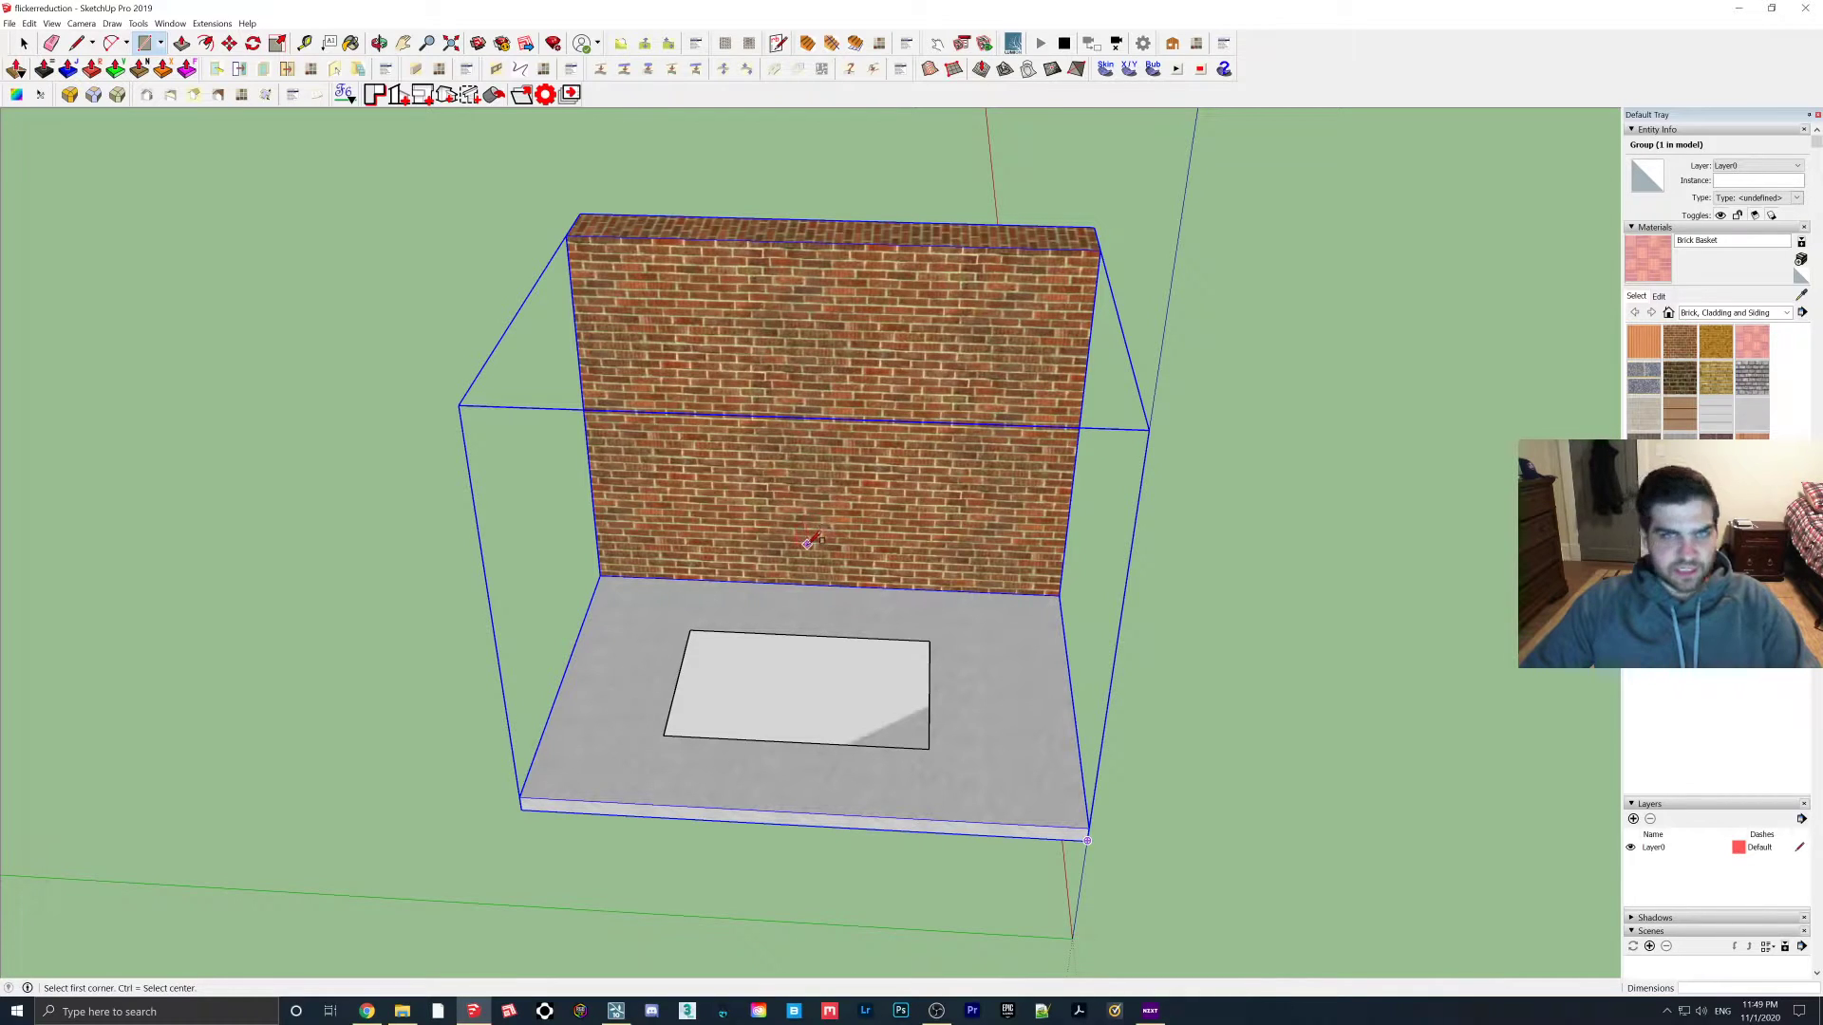
pyautogui.click(23, 44)
pyautogui.moveTo(779, 541); pyautogui.dragTo(804, 540, button='middle')
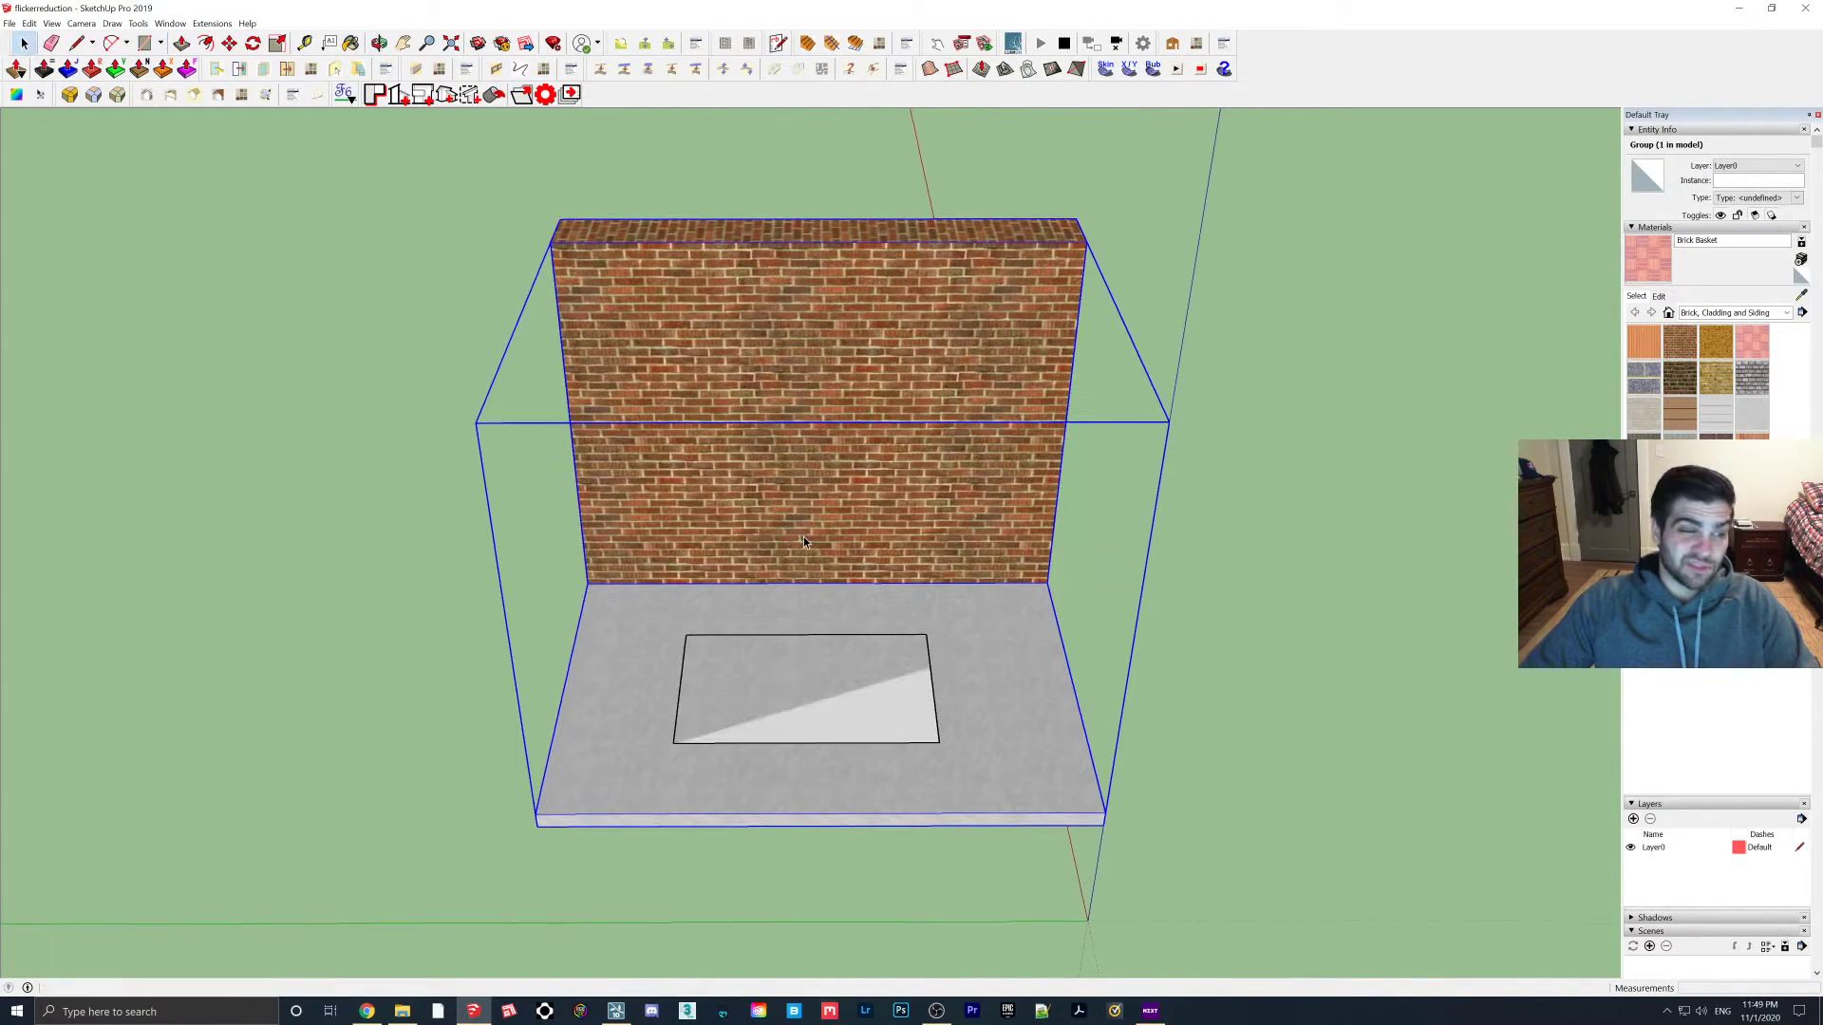
pyautogui.moveTo(809, 546); pyautogui.dragTo(912, 710, button='middle')
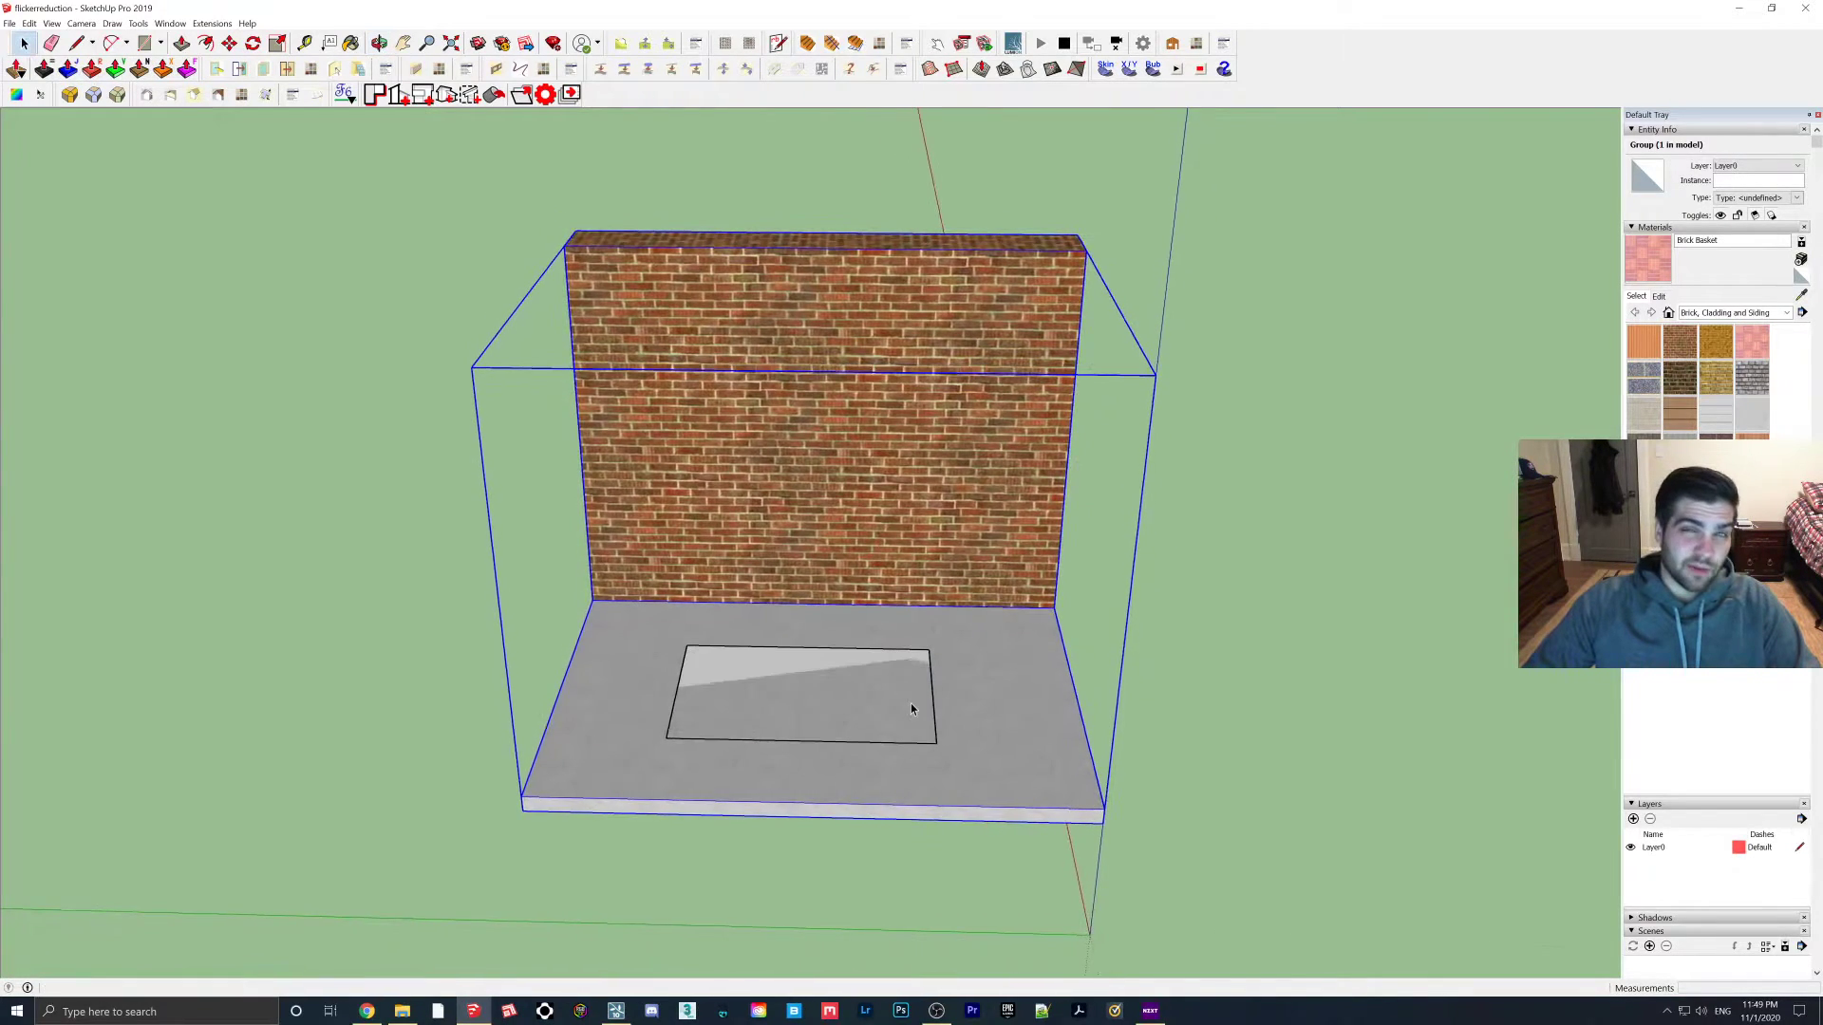
pyautogui.scroll(2, 830, 726)
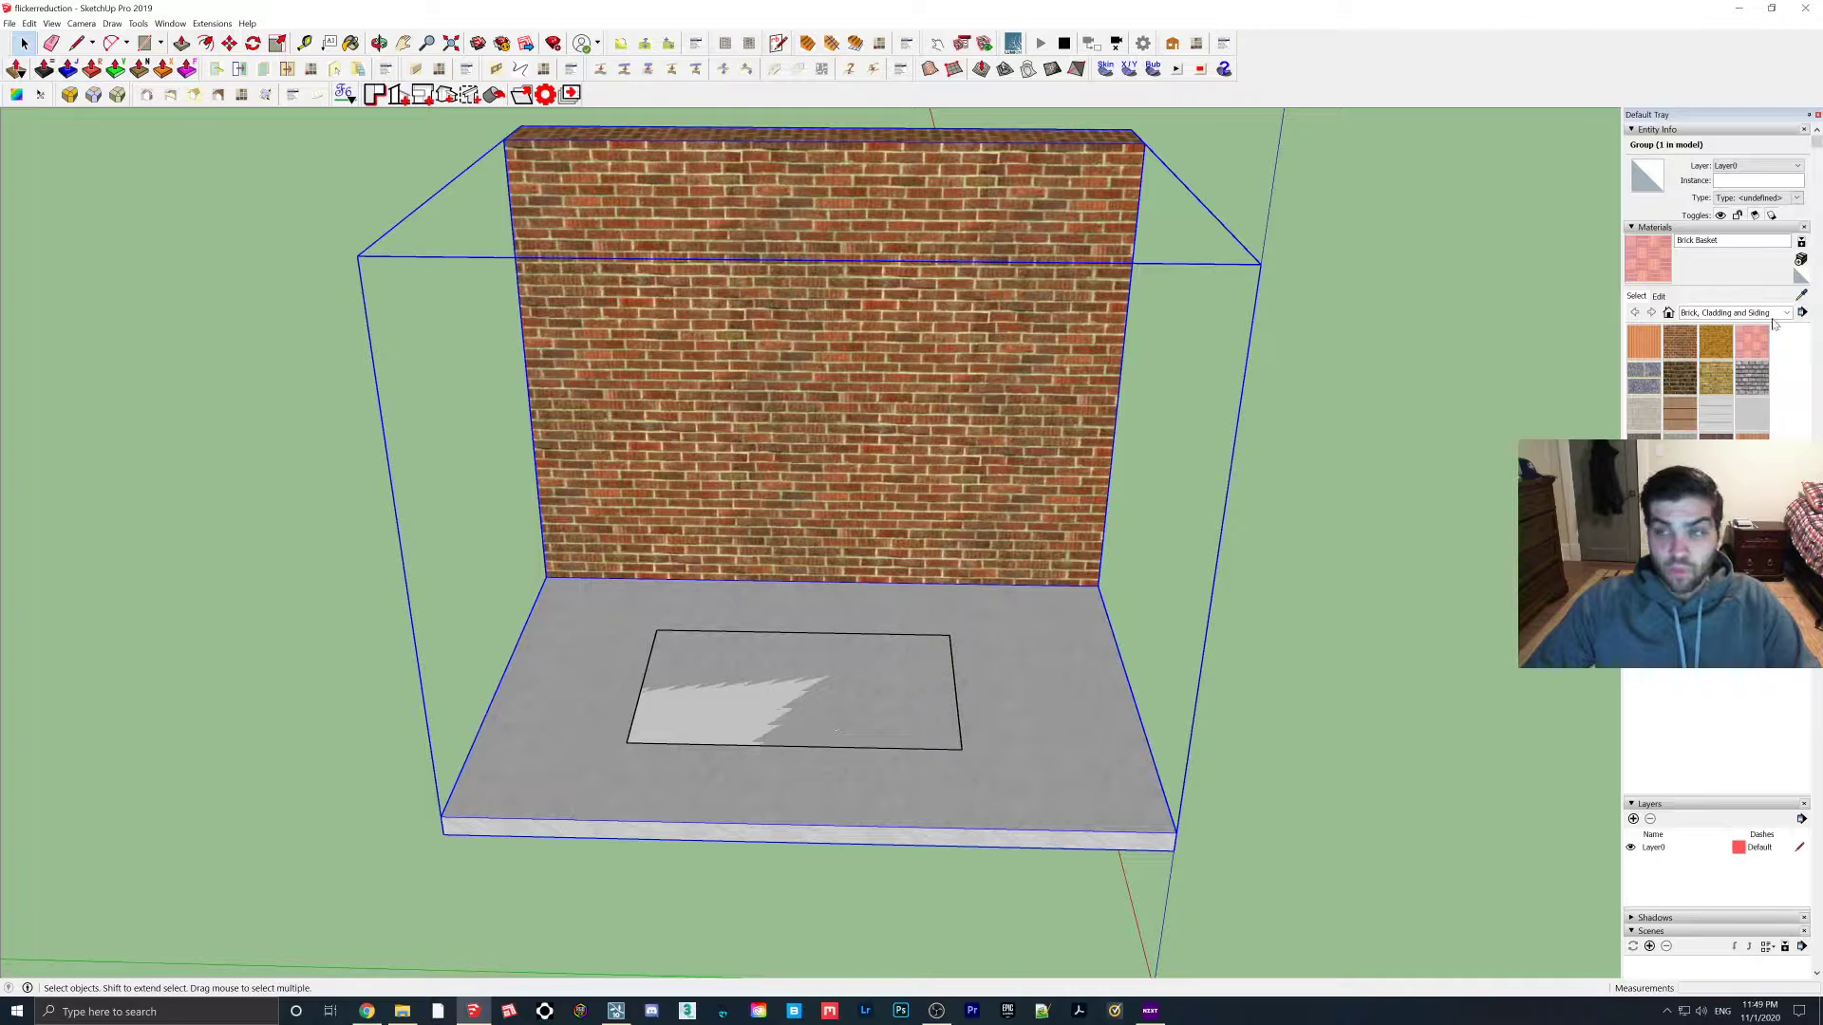
# Sample the stucco material and paint the floor rectangle with it
pyautogui.press('b')
pyautogui.keyDown('alt'); pyautogui.click(987, 684); pyautogui.keyUp('alt')
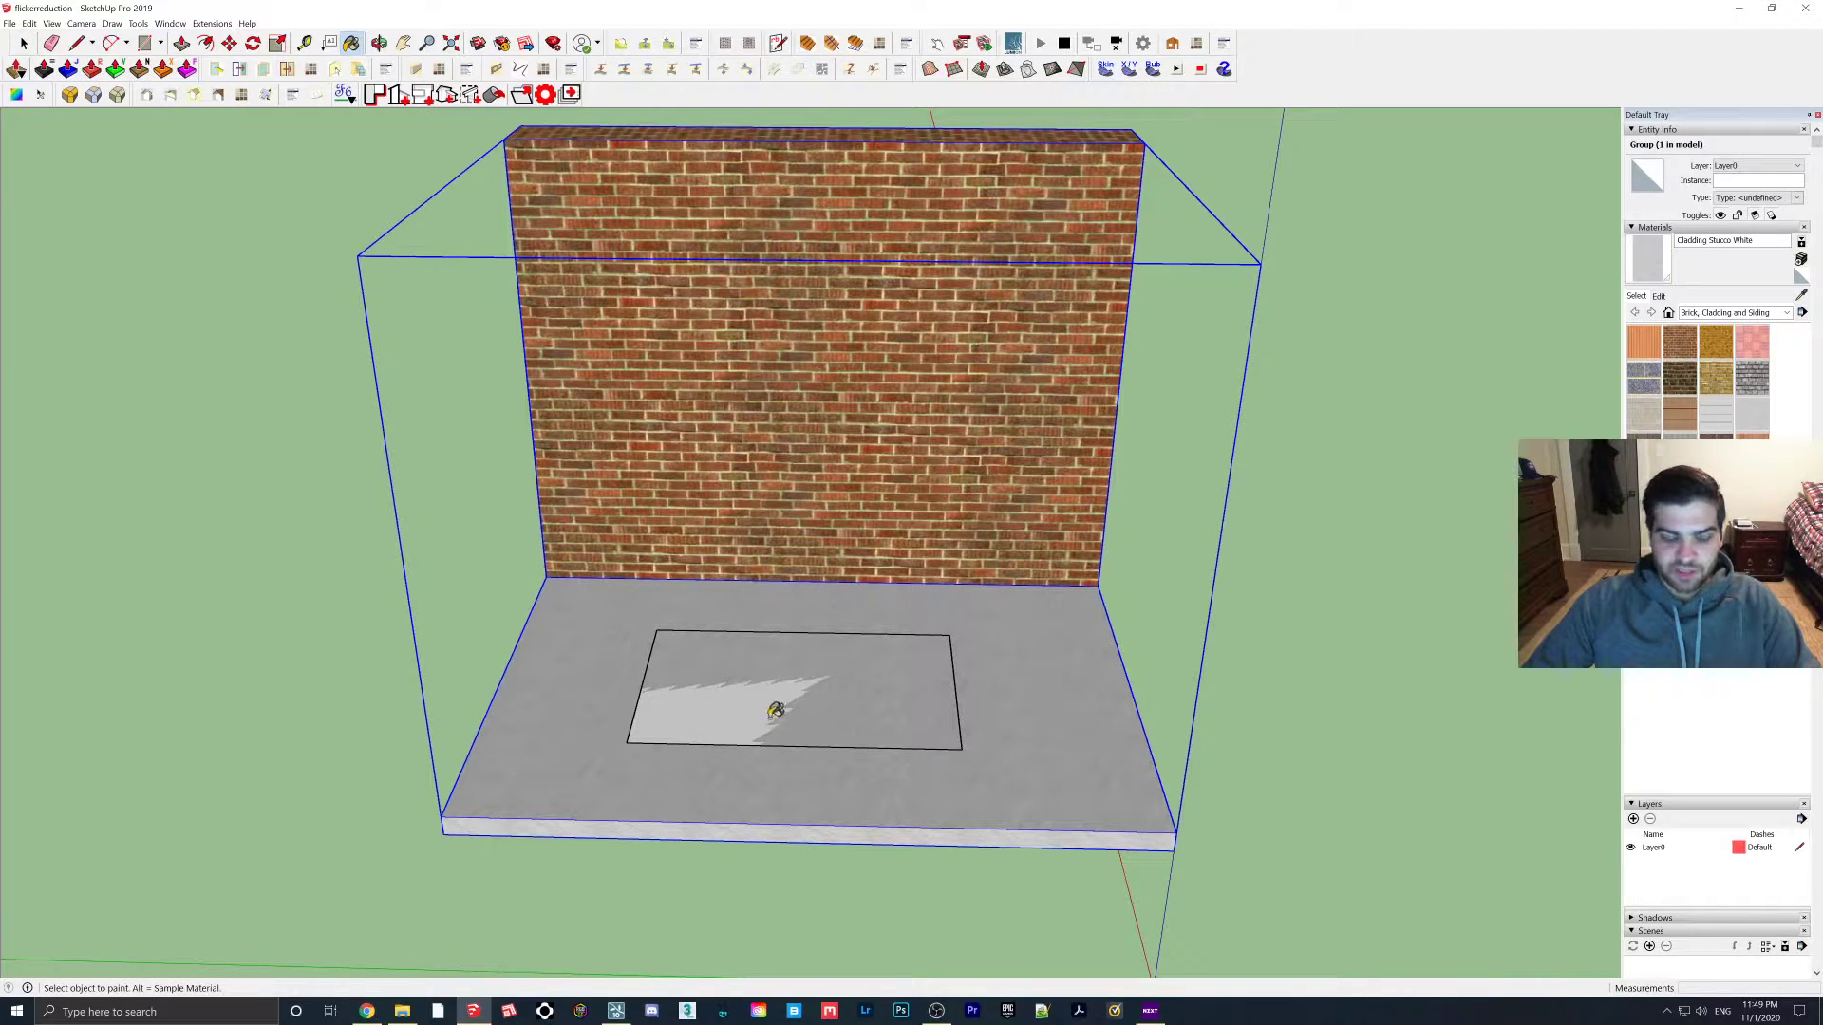
pyautogui.click(724, 700)
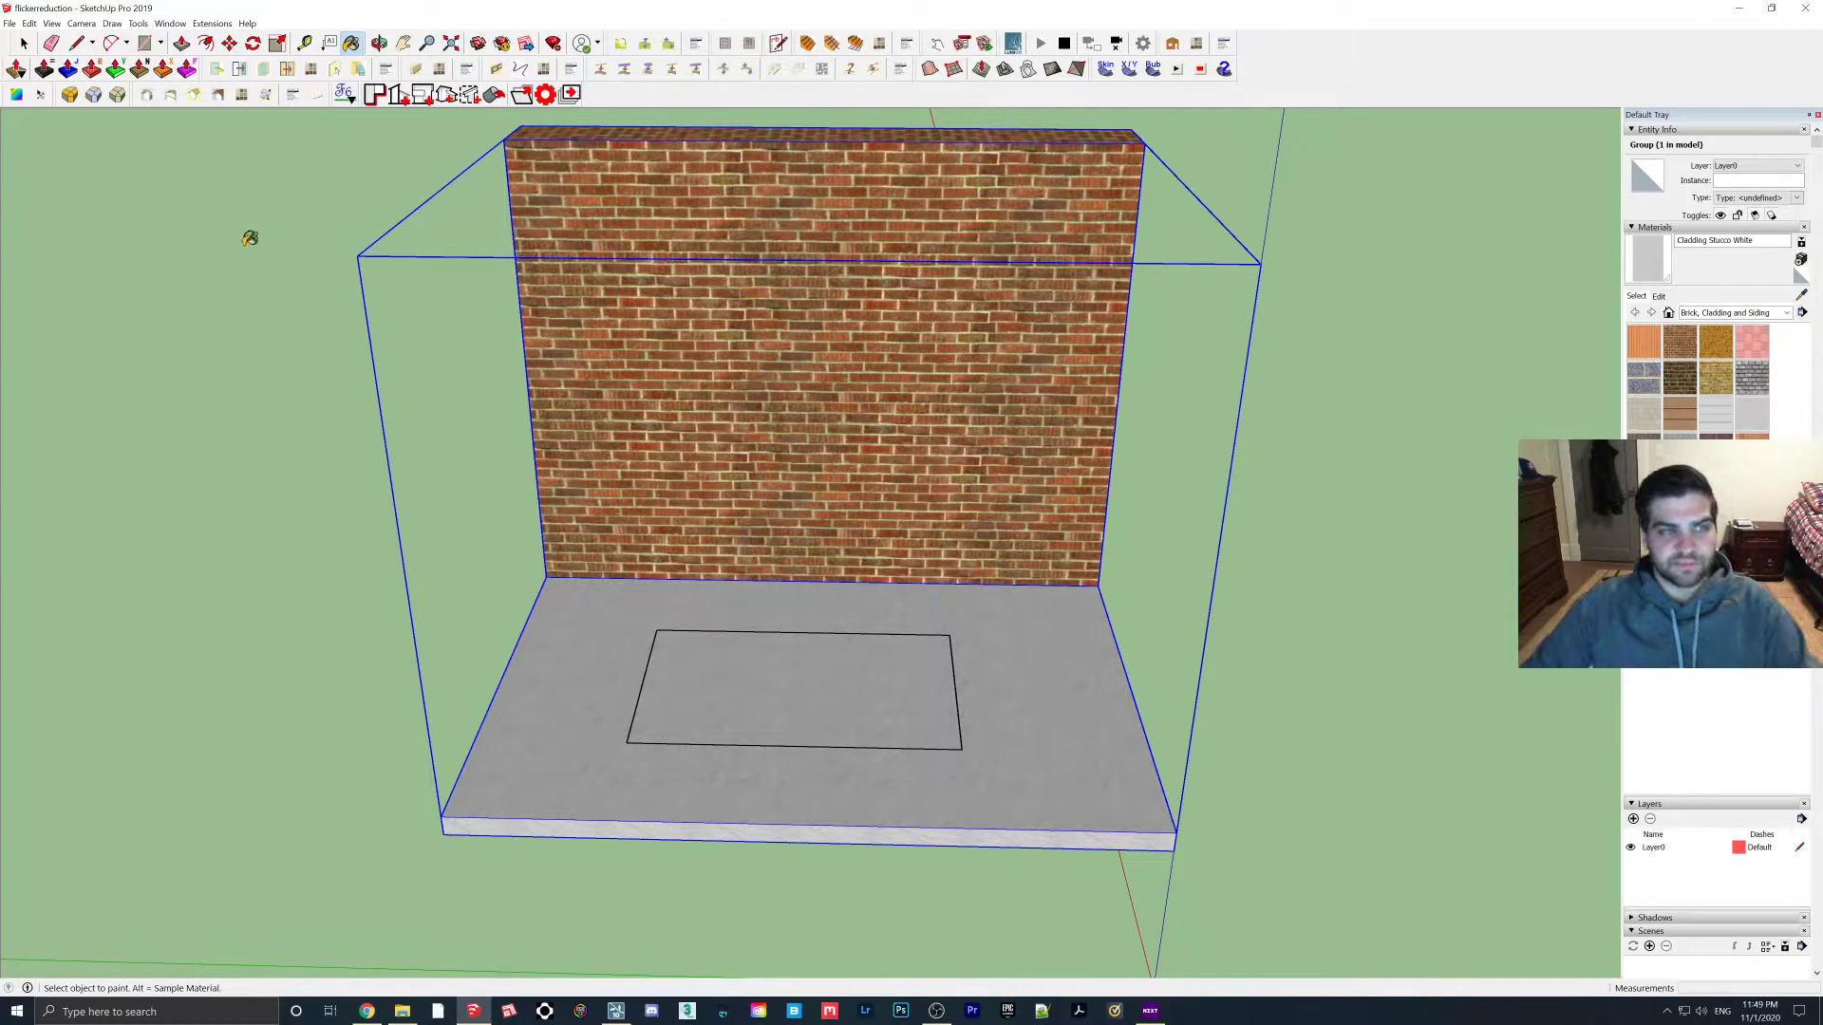
# Select the floor rectangle and move it up 1 unit on the blue axis
pyautogui.moveTo(13, 44); pyautogui.dragTo(16, 44)
pyautogui.click(27, 44)
pyautogui.scroll(3, 788, 664)
pyautogui.moveTo(807, 708)
pyautogui.mouseDown(button='middle')
pyautogui.moveTo(756, 691)
pyautogui.moveTo(729, 641)
pyautogui.mouseUp(button='middle')
pyautogui.click(757, 687)
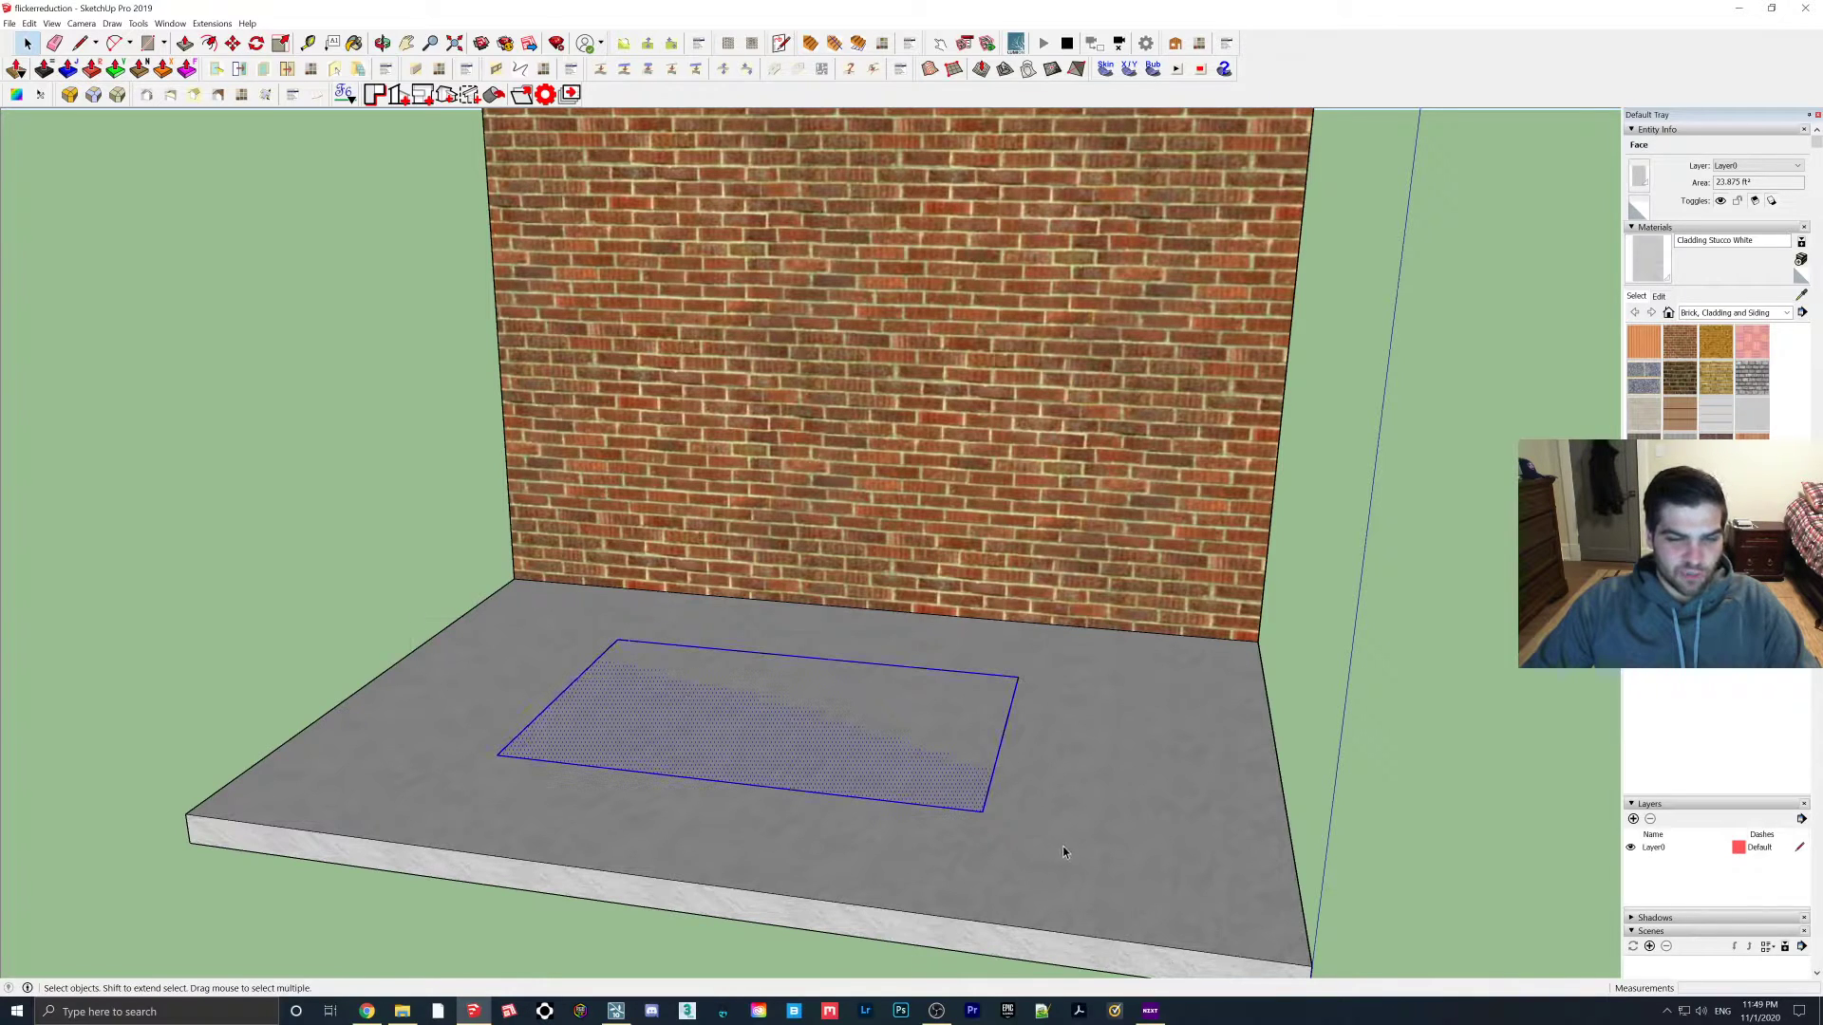
pyautogui.scroll(1, 1050, 852)
pyautogui.scroll(1, 1001, 824)
pyautogui.press('m')
pyautogui.click(963, 799)
pyautogui.write('1')
pyautogui.press('Return')
# Paint the lifted rectangle with the Cladding Siding Tan material
pyautogui.moveTo(760, 711)
pyautogui.mouseDown(button='middle')
pyautogui.moveTo(829, 798)
pyautogui.moveTo(803, 782)
pyautogui.moveTo(1050, 610)
pyautogui.moveTo(825, 593)
pyautogui.mouseUp(button='middle')
pyautogui.press('b')
pyautogui.click(709, 766)
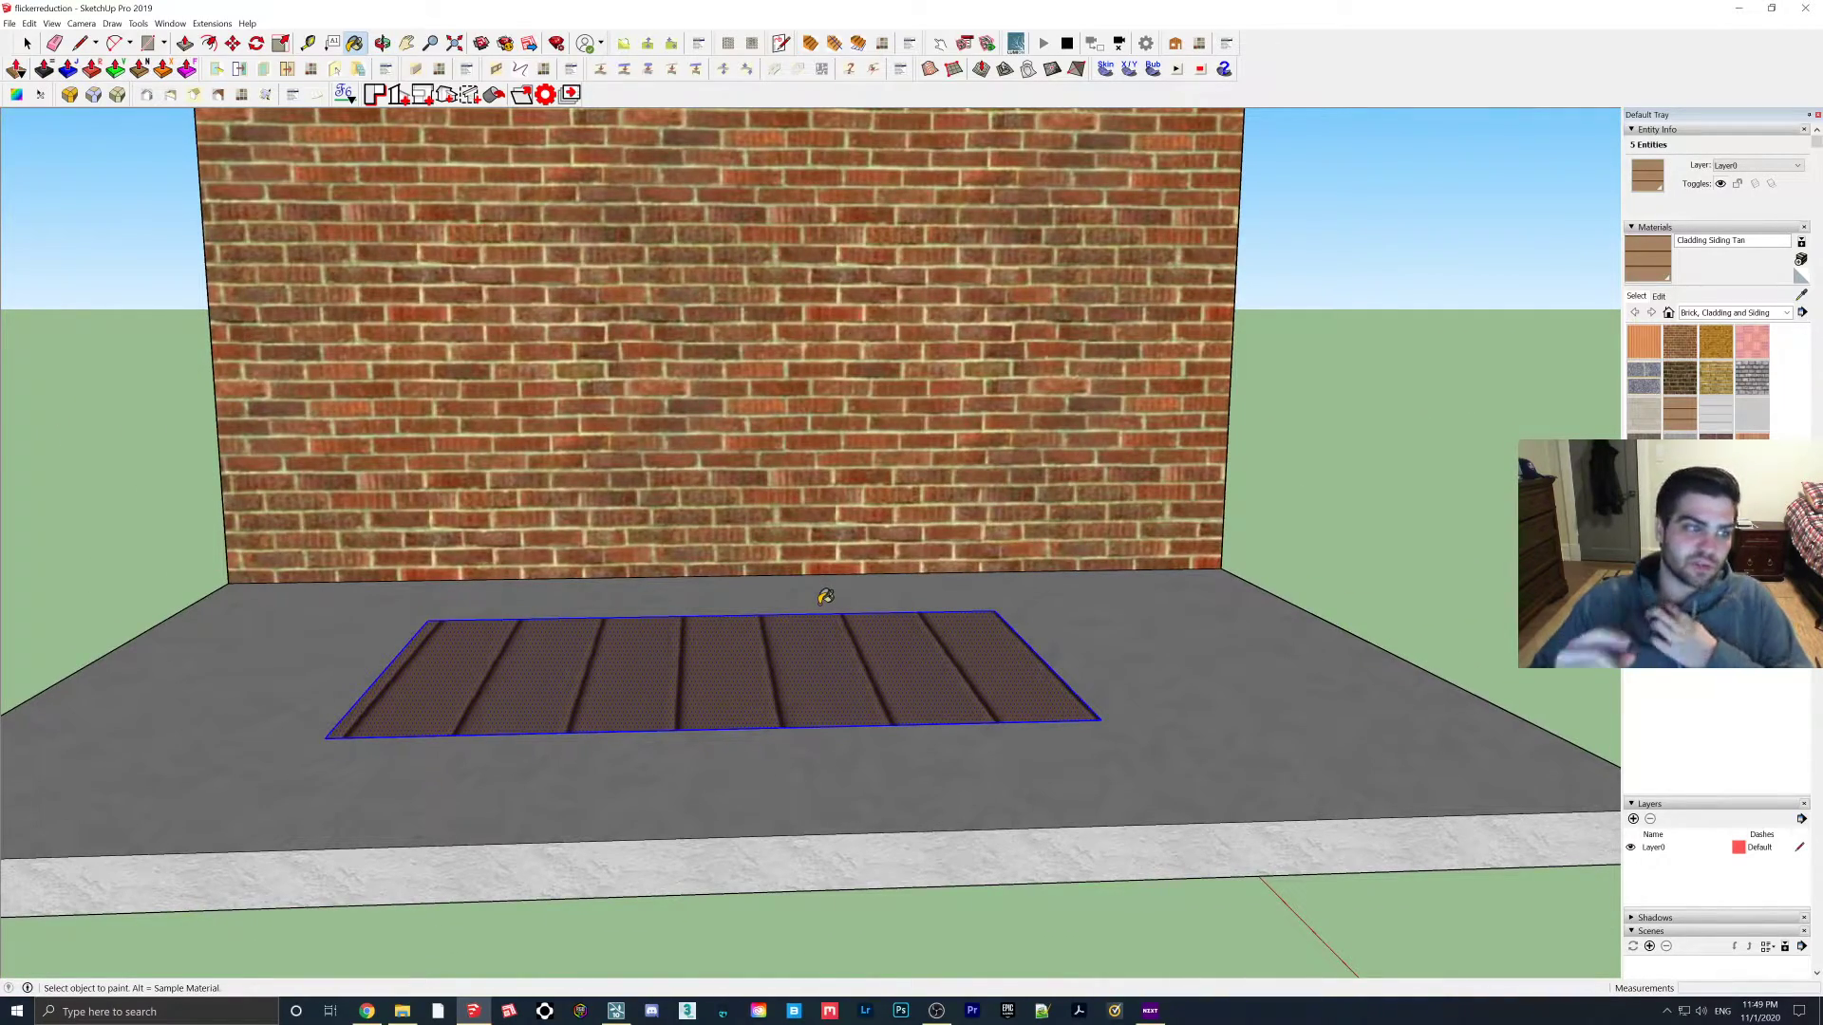
pyautogui.moveTo(824, 596)
pyautogui.mouseDown(button='middle')
pyautogui.moveTo(765, 663)
pyautogui.moveTo(785, 718)
pyautogui.mouseUp(button='middle')
# Fly the Lumion camera over the slab to inspect the tan plank patch, then return to SketchUp
pyautogui.click(615, 1011)
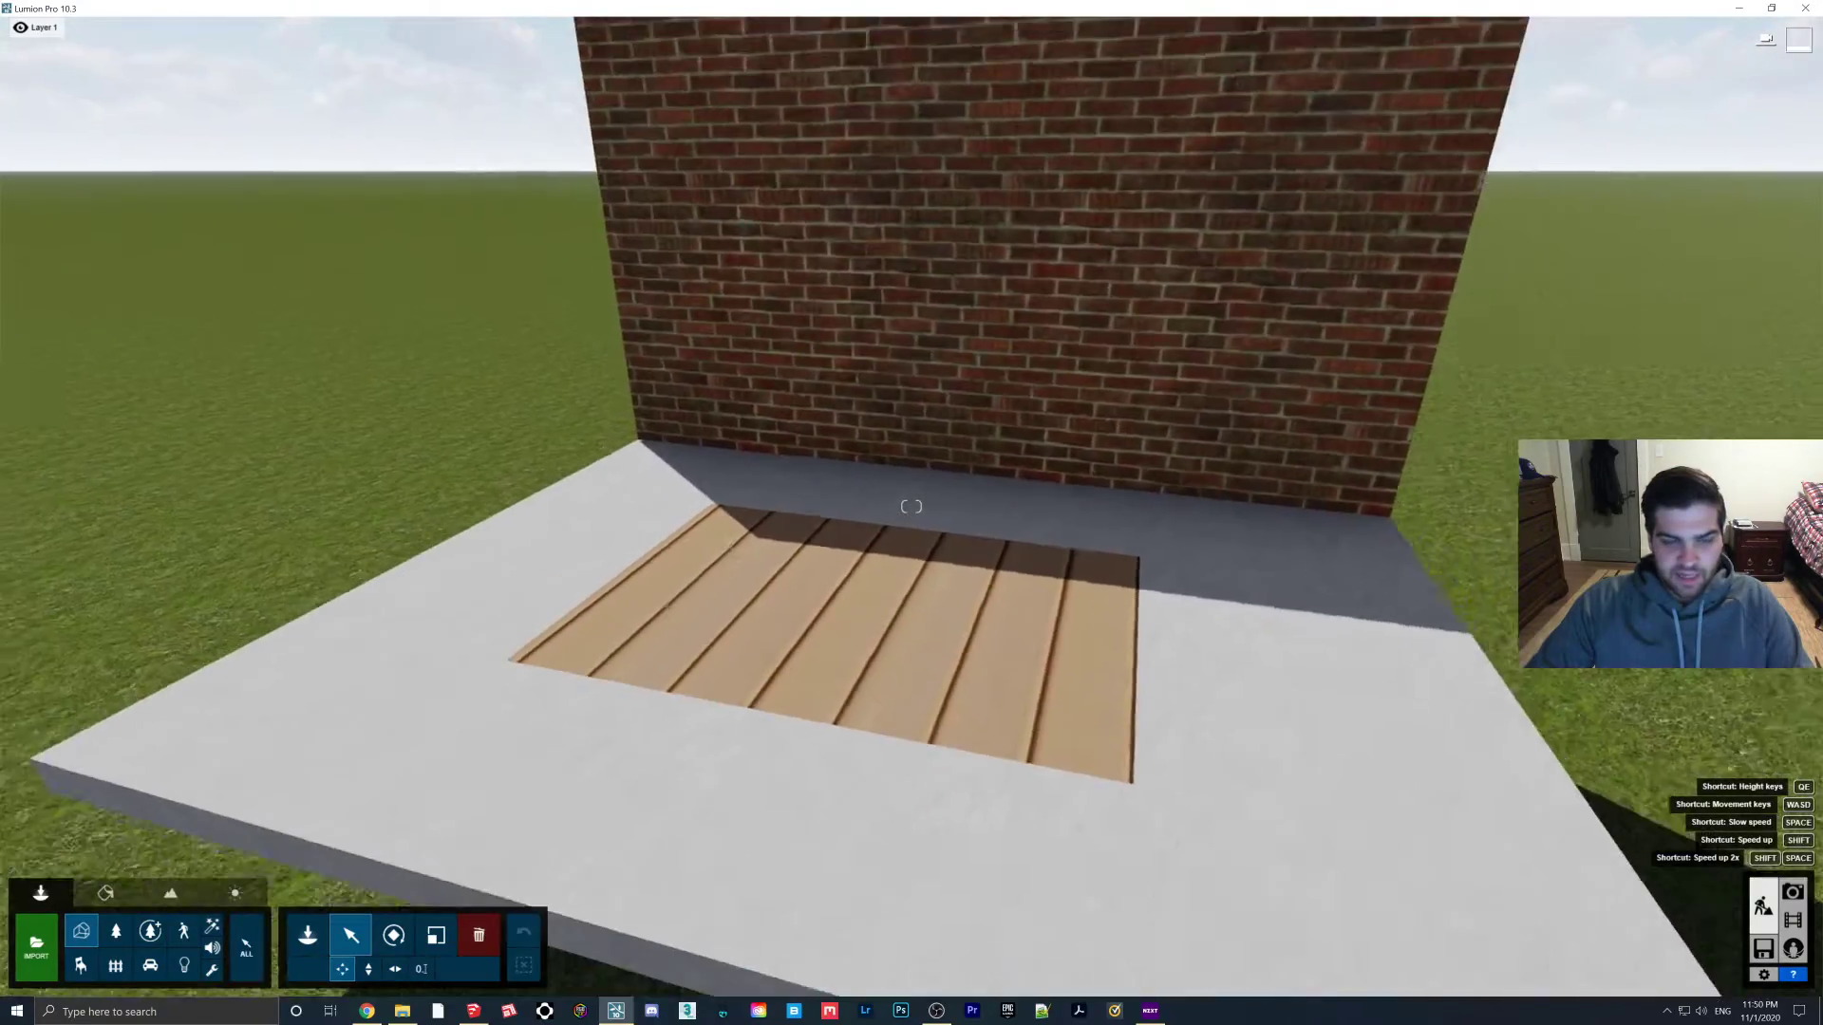
pyautogui.moveTo(912, 507); pyautogui.dragTo(912, 655, button='right')
pyautogui.press('w')
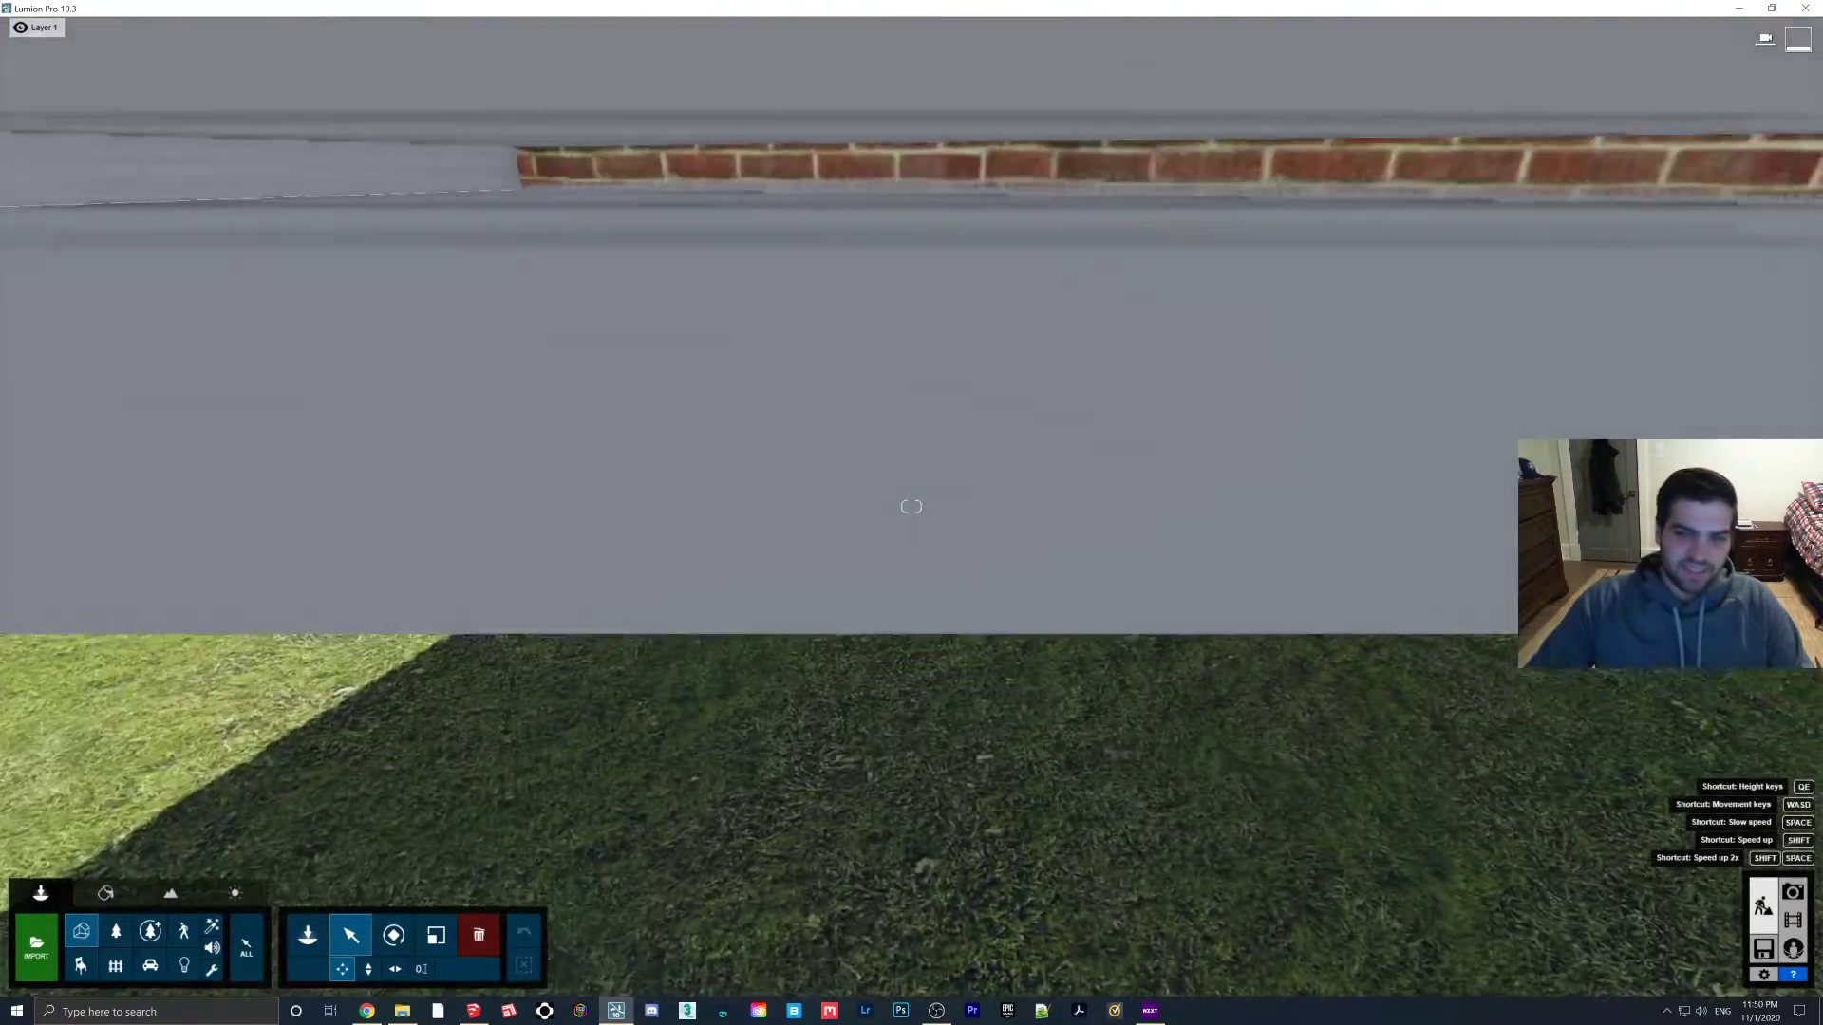
pyautogui.press('s')
pyautogui.moveTo(912, 507); pyautogui.dragTo(916, 429, button='right')
pyautogui.press('s')
pyautogui.press('w')
pyautogui.moveTo(902, 579); pyautogui.dragTo(892, 642, button='right')
pyautogui.press('s')
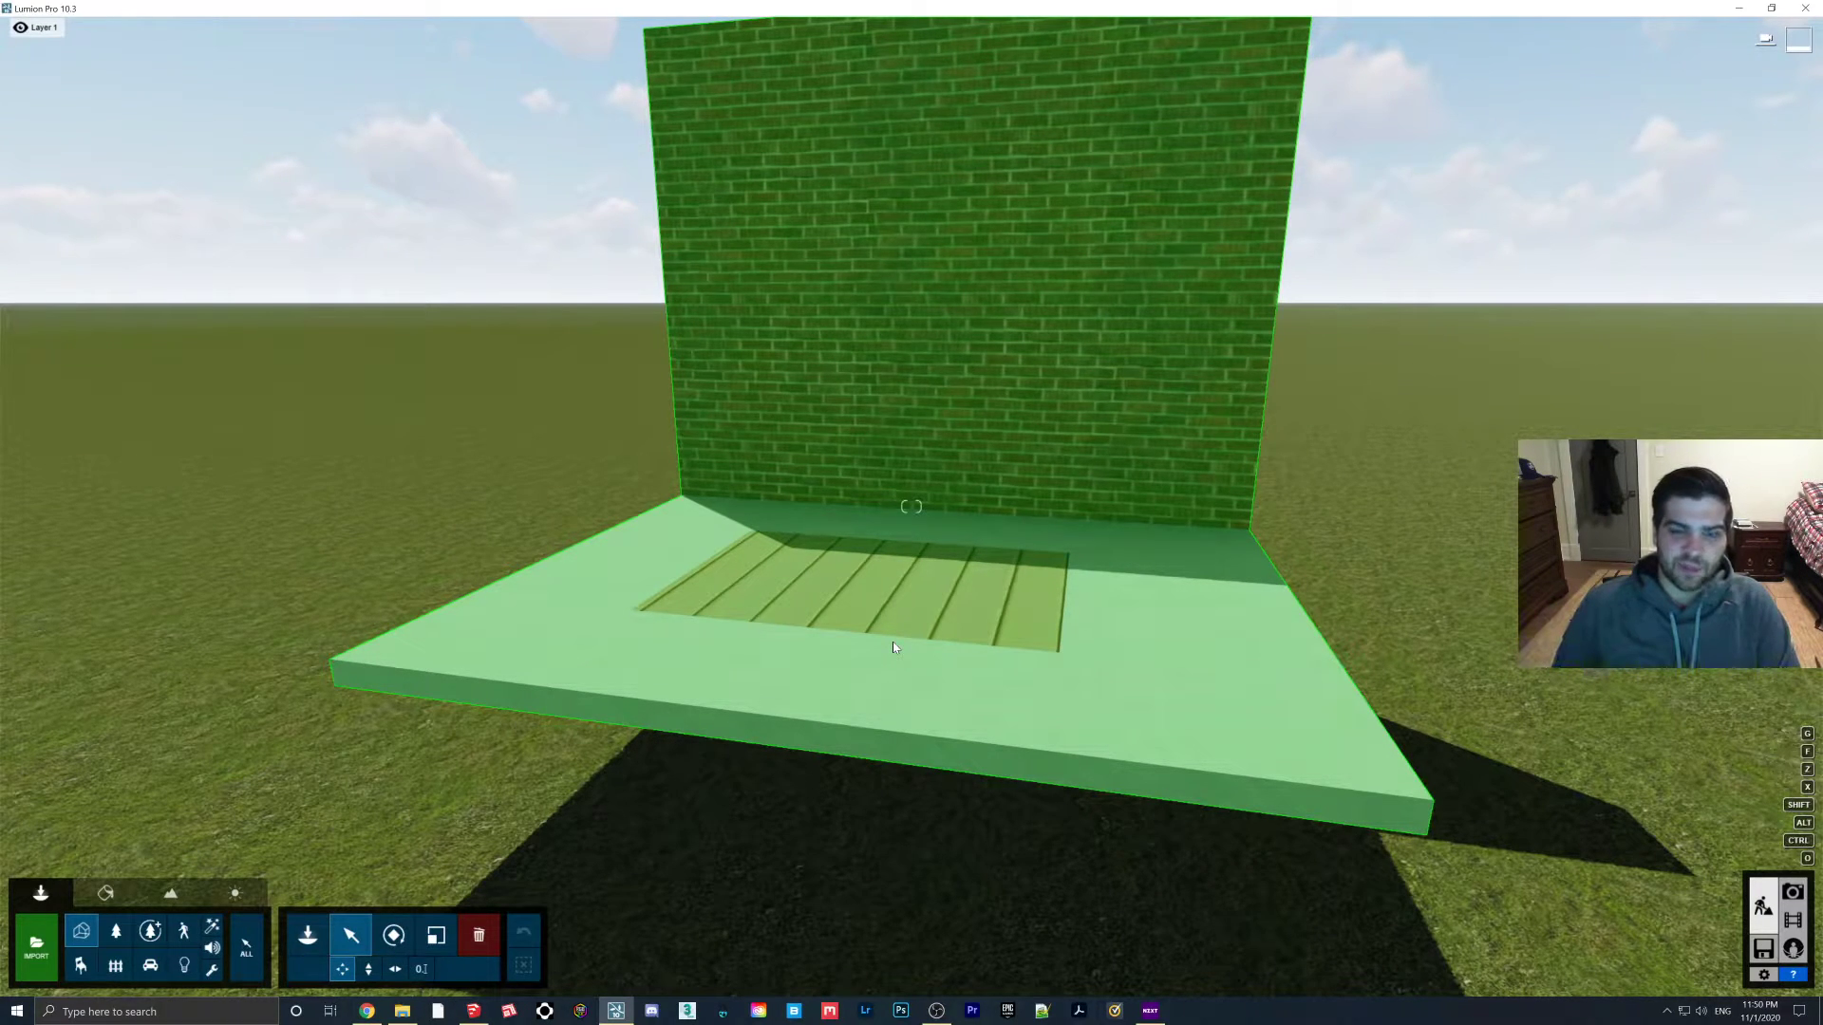
pyautogui.click(476, 1011)
pyautogui.moveTo(638, 737)
pyautogui.mouseDown(button='middle')
pyautogui.moveTo(654, 783)
pyautogui.moveTo(590, 729)
pyautogui.moveTo(703, 739)
pyautogui.mouseUp(button='middle')
# Delete the wood-board group and draw a new rectangle on the floor slab
pyautogui.press('e')
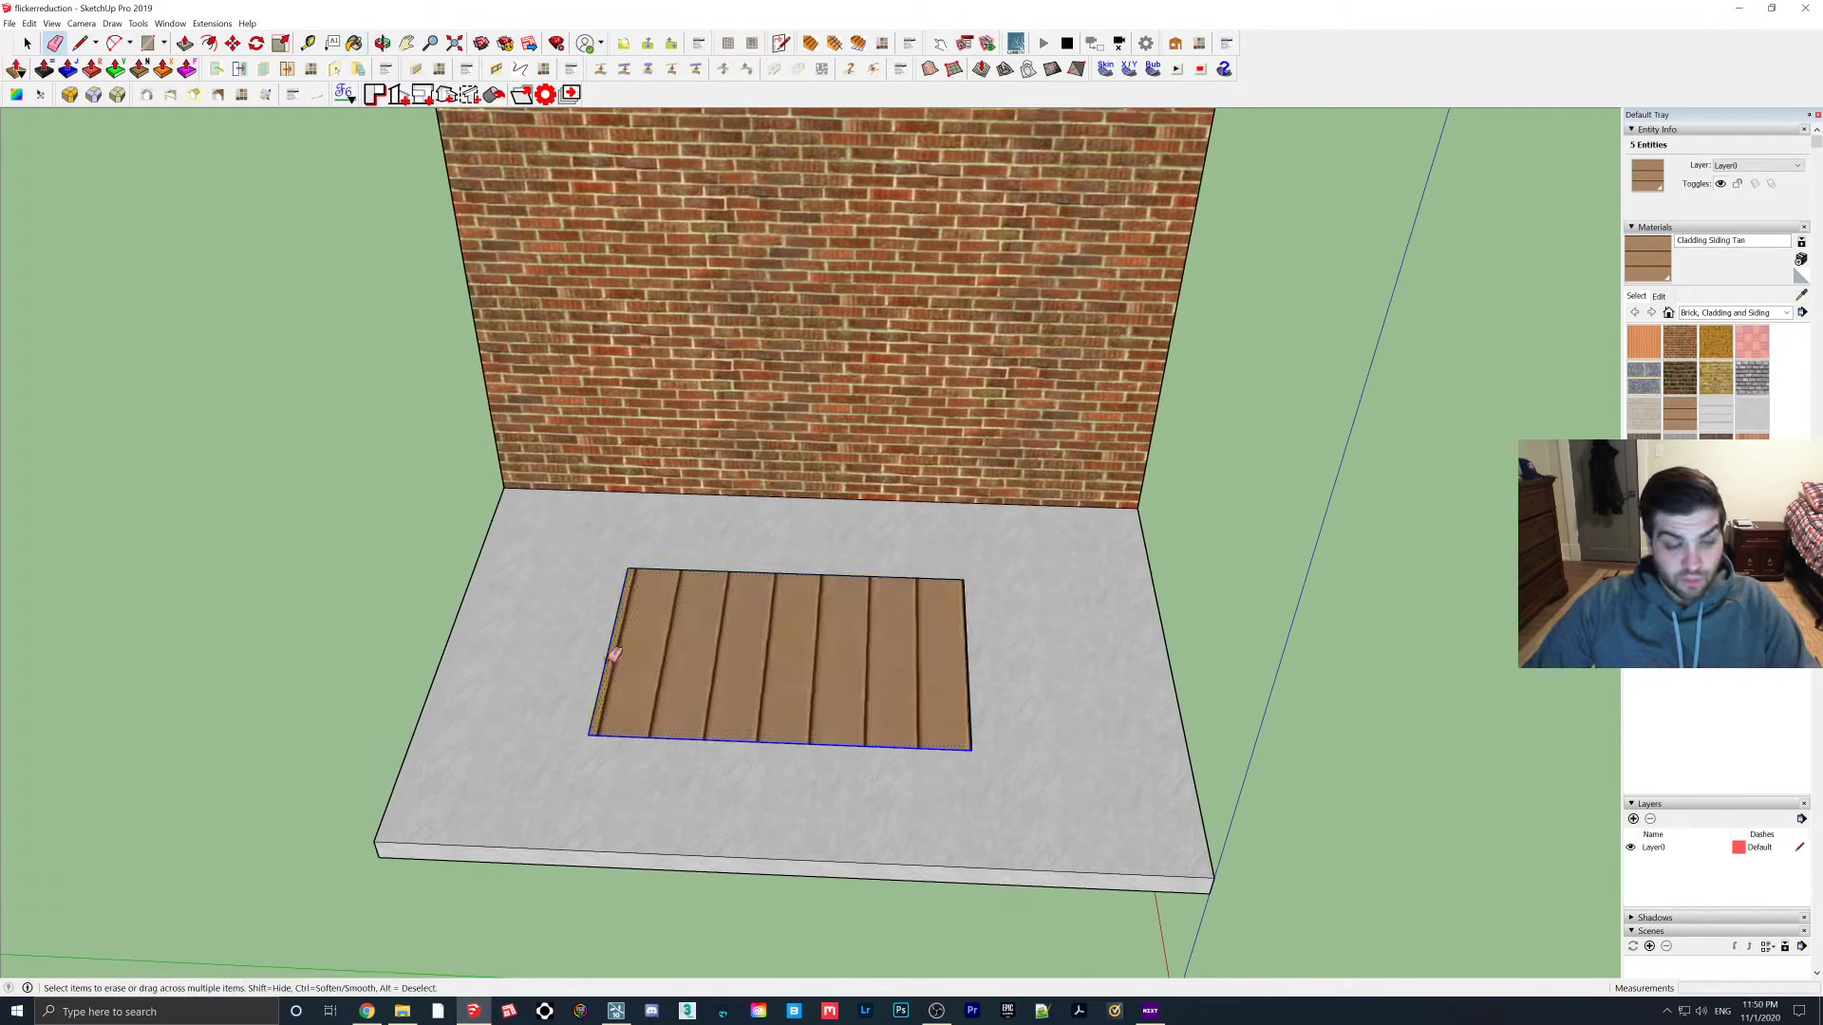
pyautogui.press('Delete')
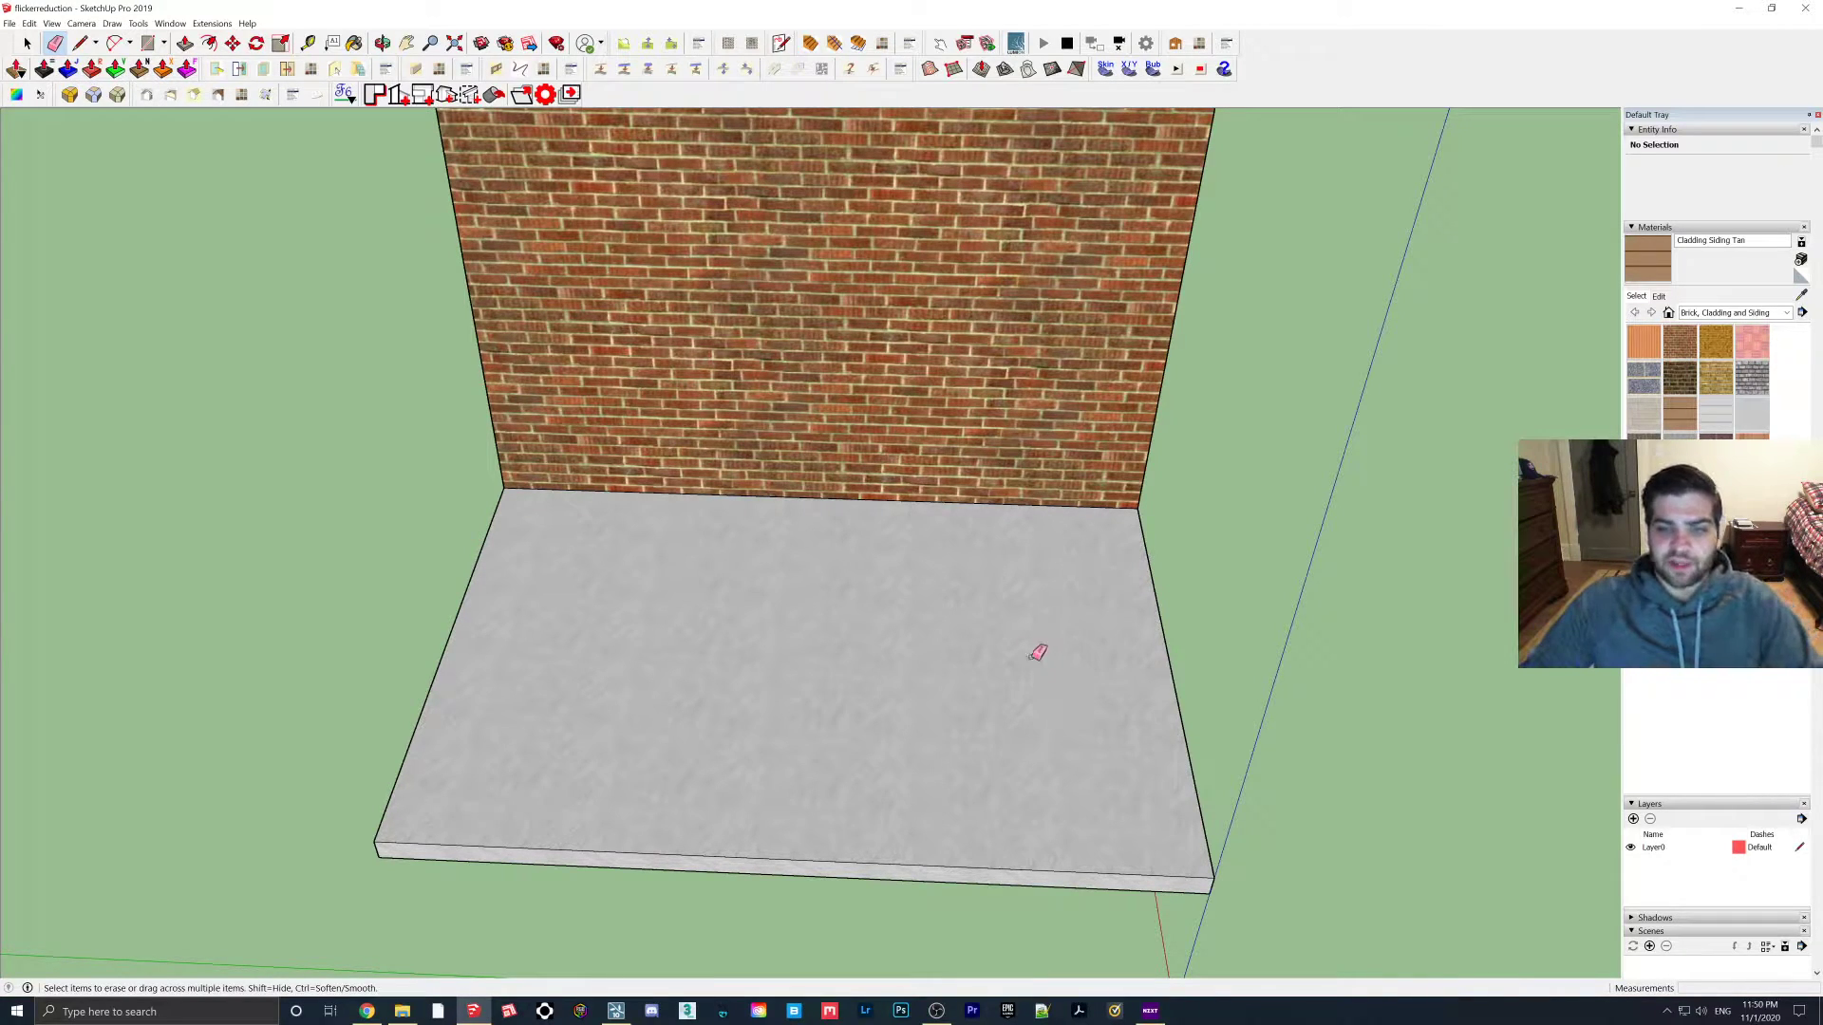
pyautogui.moveTo(786, 596); pyautogui.dragTo(846, 630, button='middle')
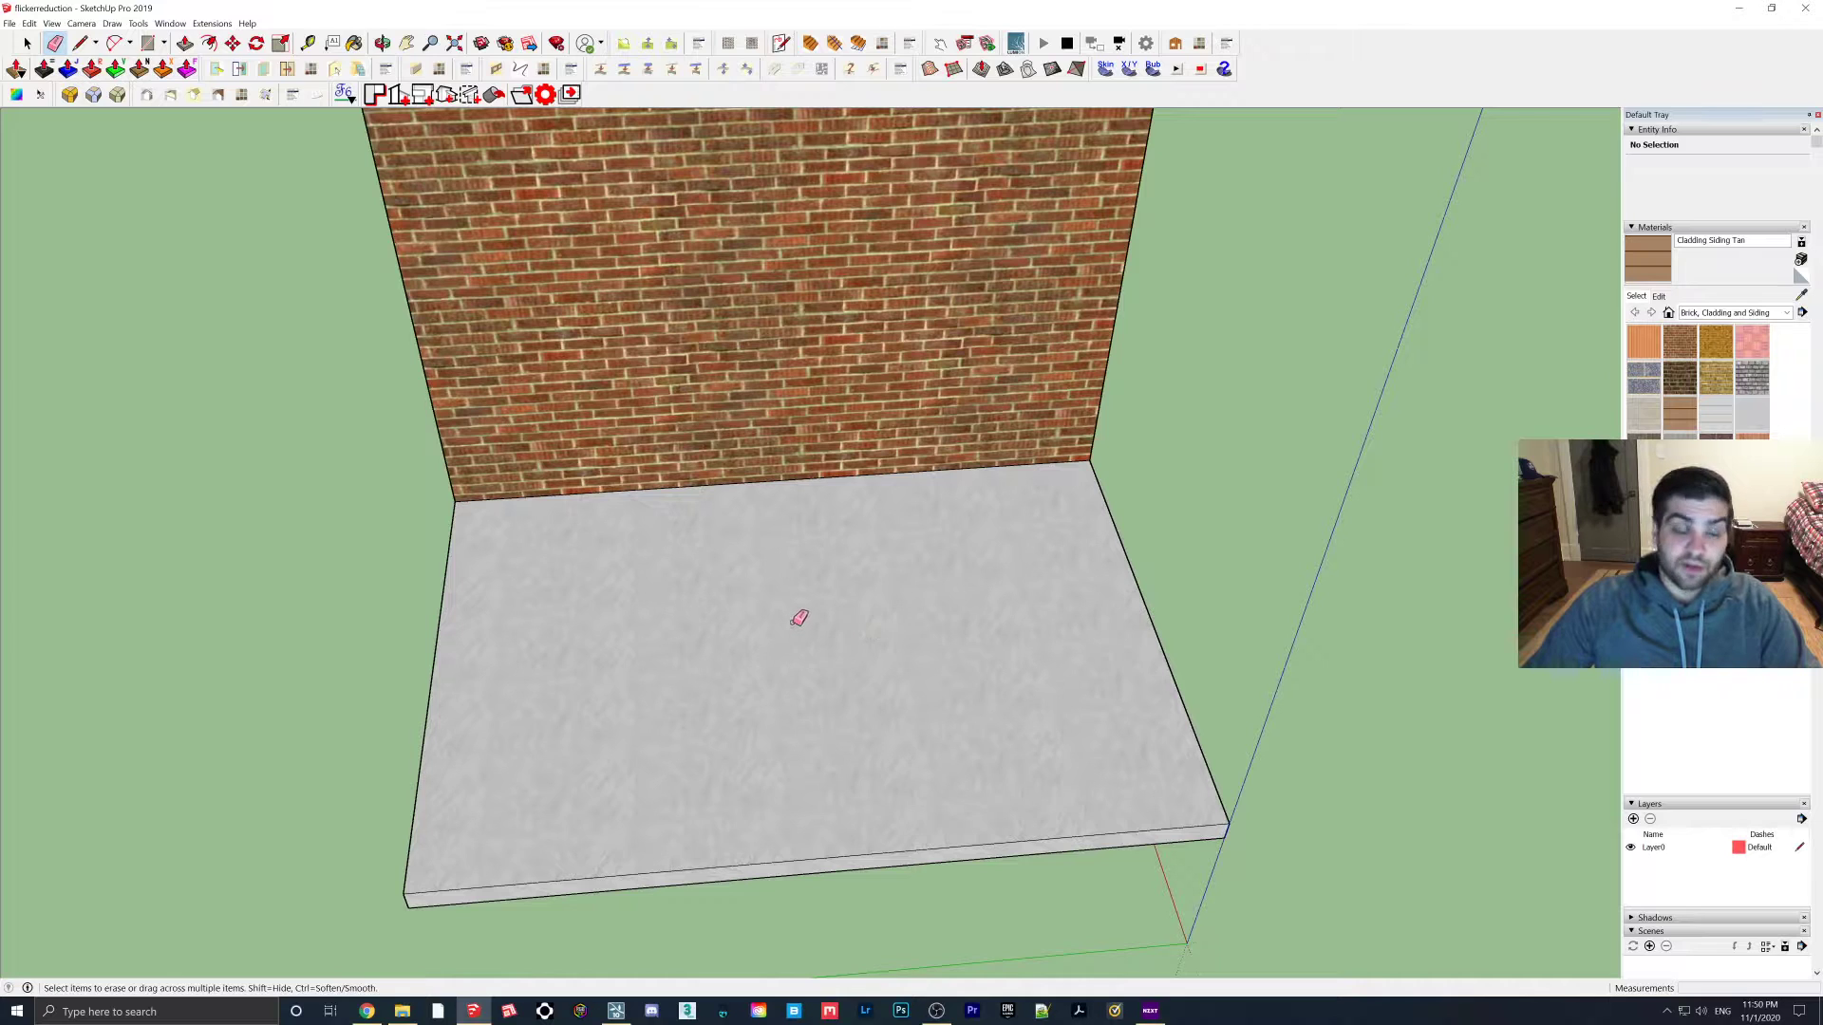
pyautogui.moveTo(728, 602)
pyautogui.mouseDown(button='middle')
pyautogui.moveTo(692, 618)
pyautogui.moveTo(806, 606)
pyautogui.moveTo(745, 590)
pyautogui.moveTo(793, 680)
pyautogui.mouseUp(button='middle')
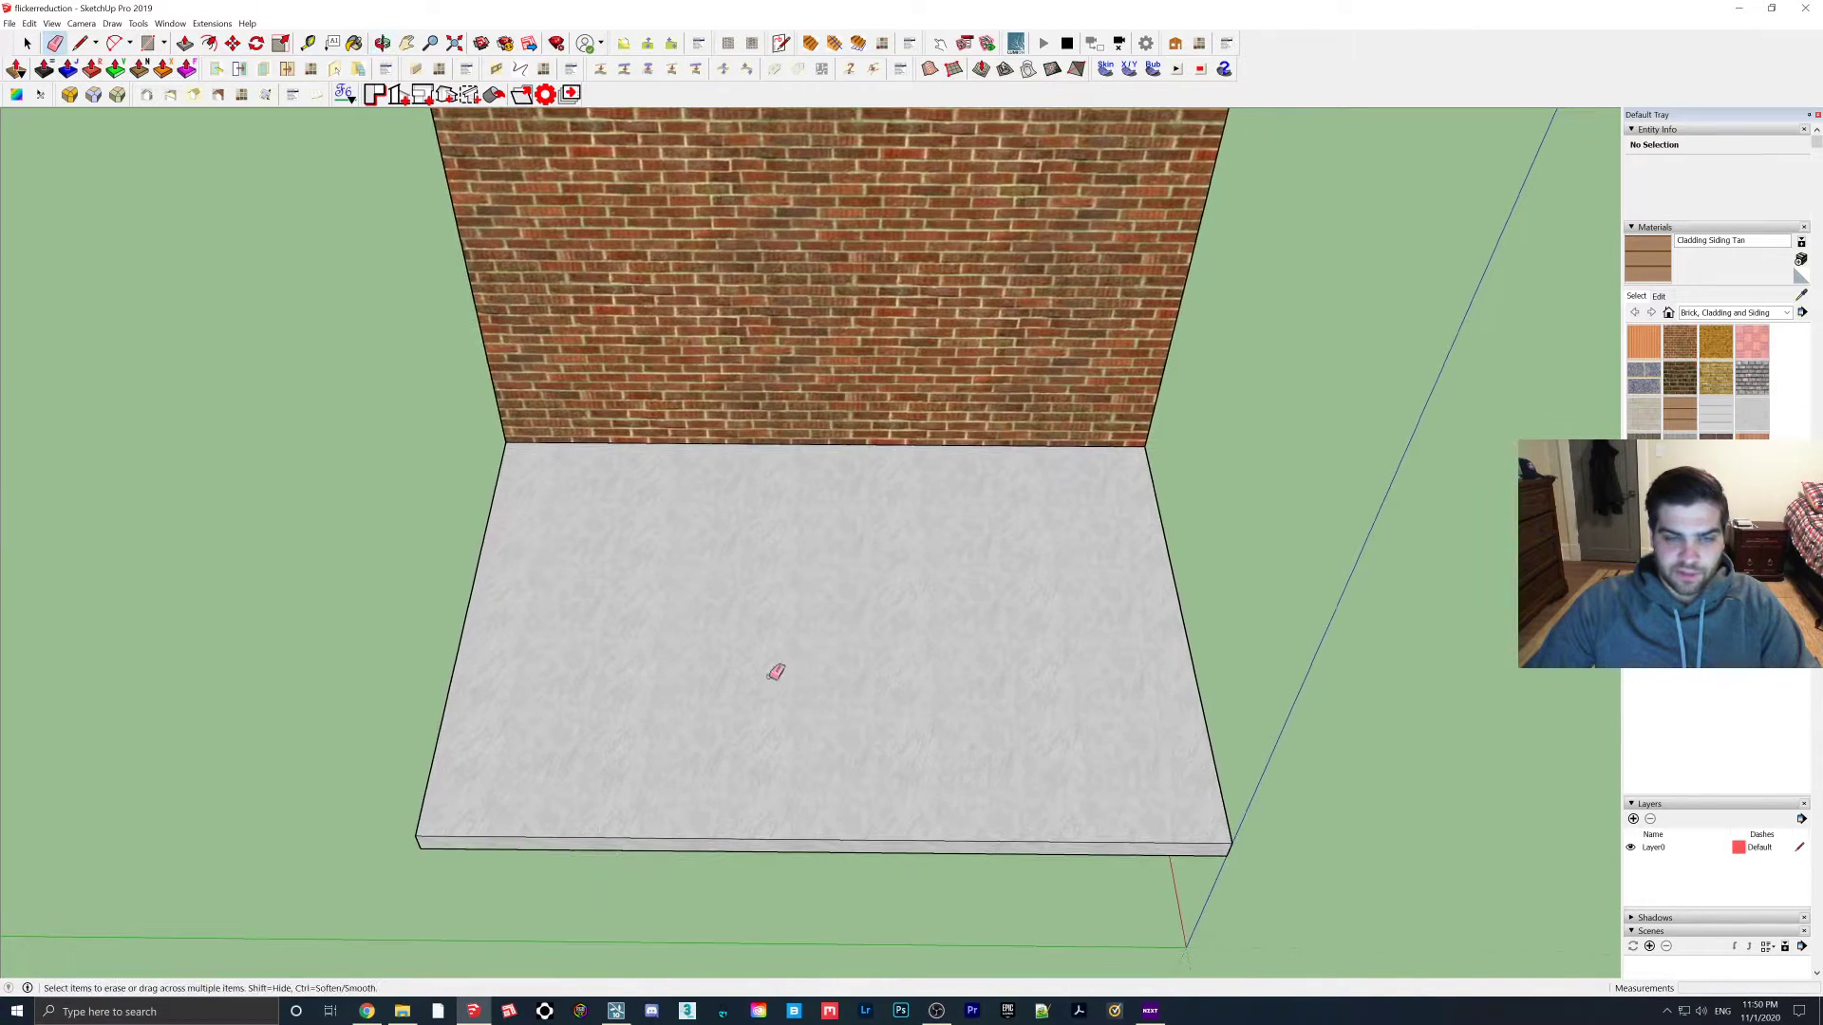
pyautogui.moveTo(732, 579); pyautogui.dragTo(728, 610, button='middle')
pyautogui.press('r')
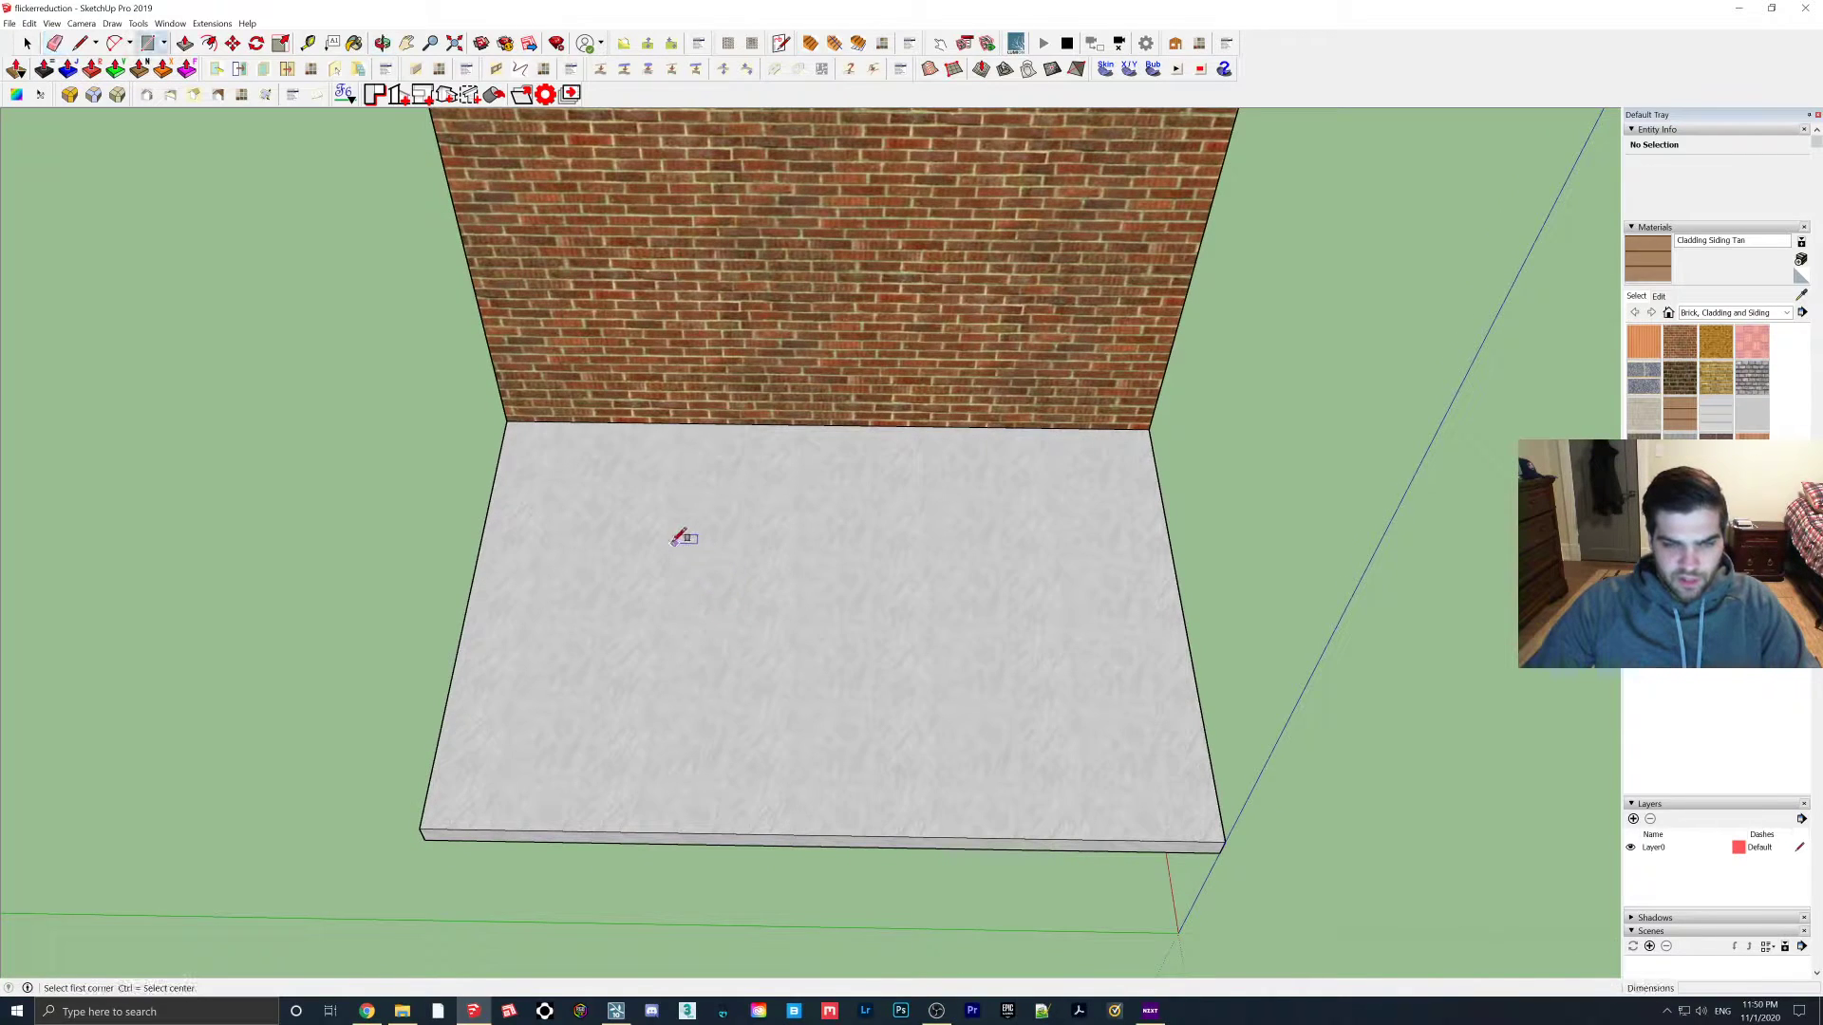
pyautogui.click(707, 552)
pyautogui.click(944, 724)
# Draw a rectangle on the brick wall, paint it Beadboard, and paint the floor rectangle Brick Basket
pyautogui.moveTo(945, 723)
pyautogui.mouseDown(button='middle')
pyautogui.moveTo(806, 305)
pyautogui.moveTo(760, 304)
pyautogui.mouseUp(button='middle')
pyautogui.click(754, 305)
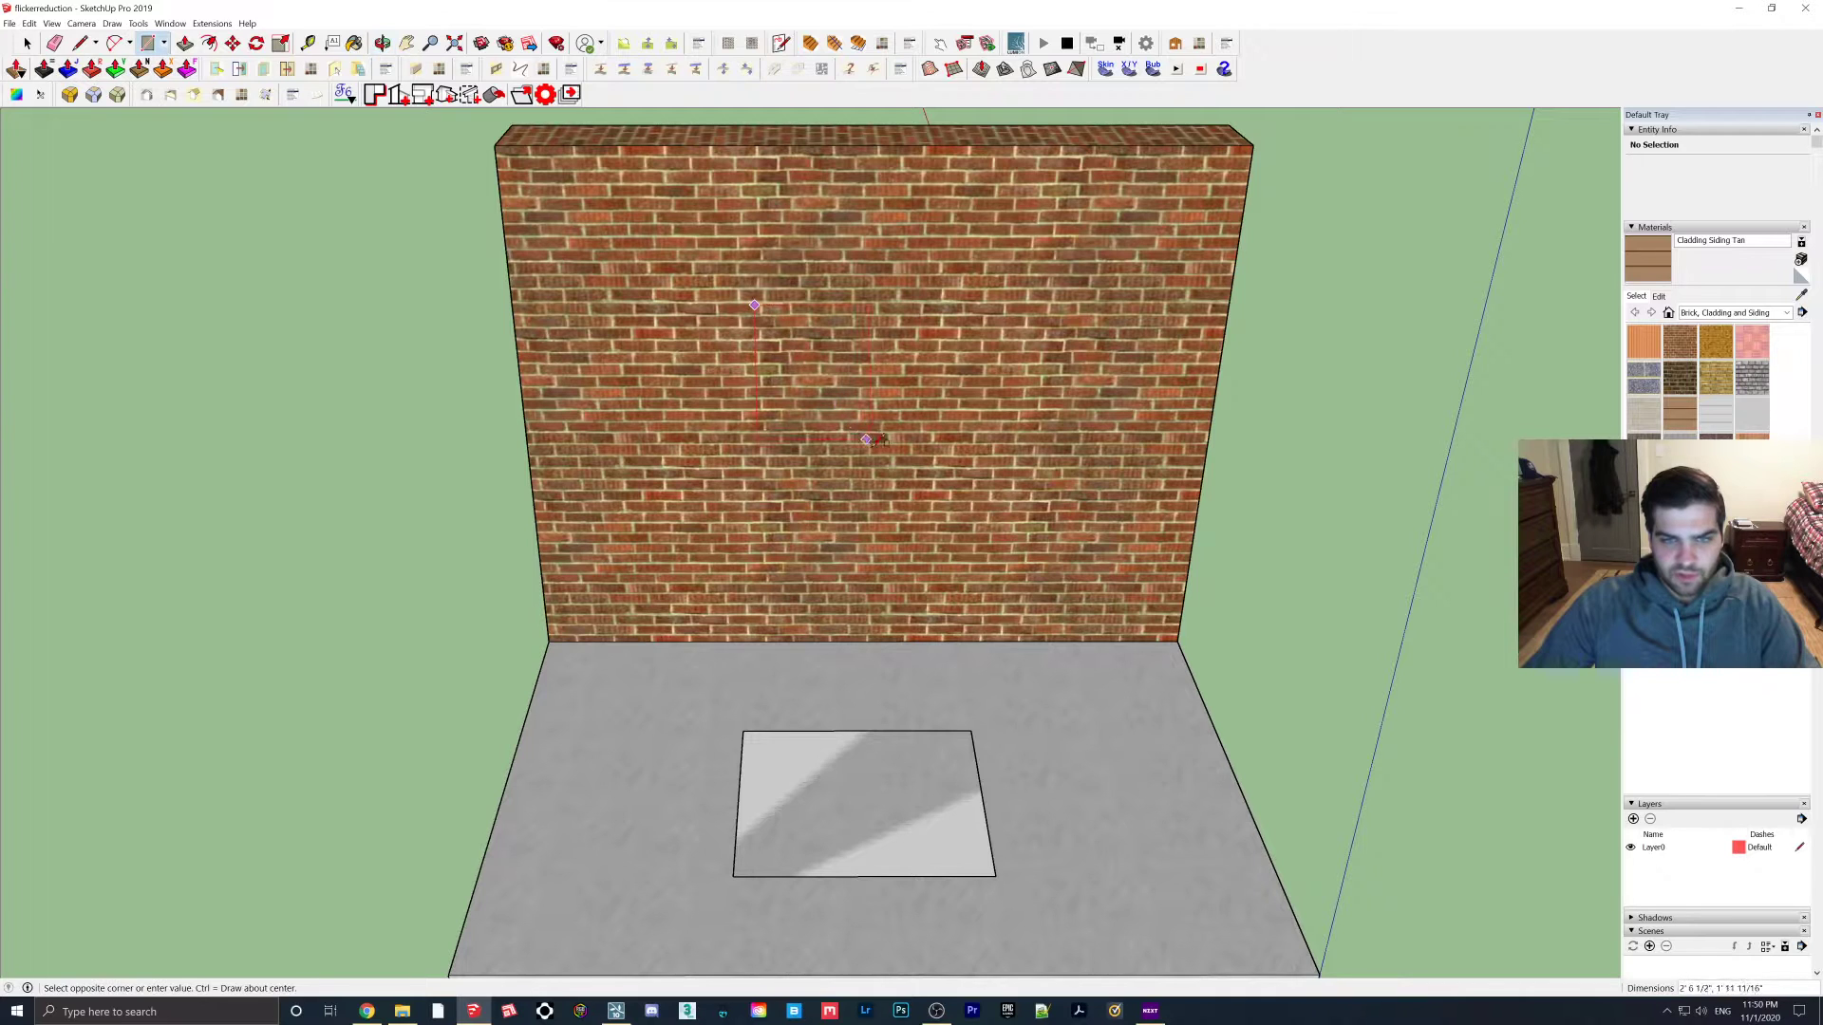
pyautogui.click(979, 484)
pyautogui.click(1644, 342)
pyautogui.click(952, 378)
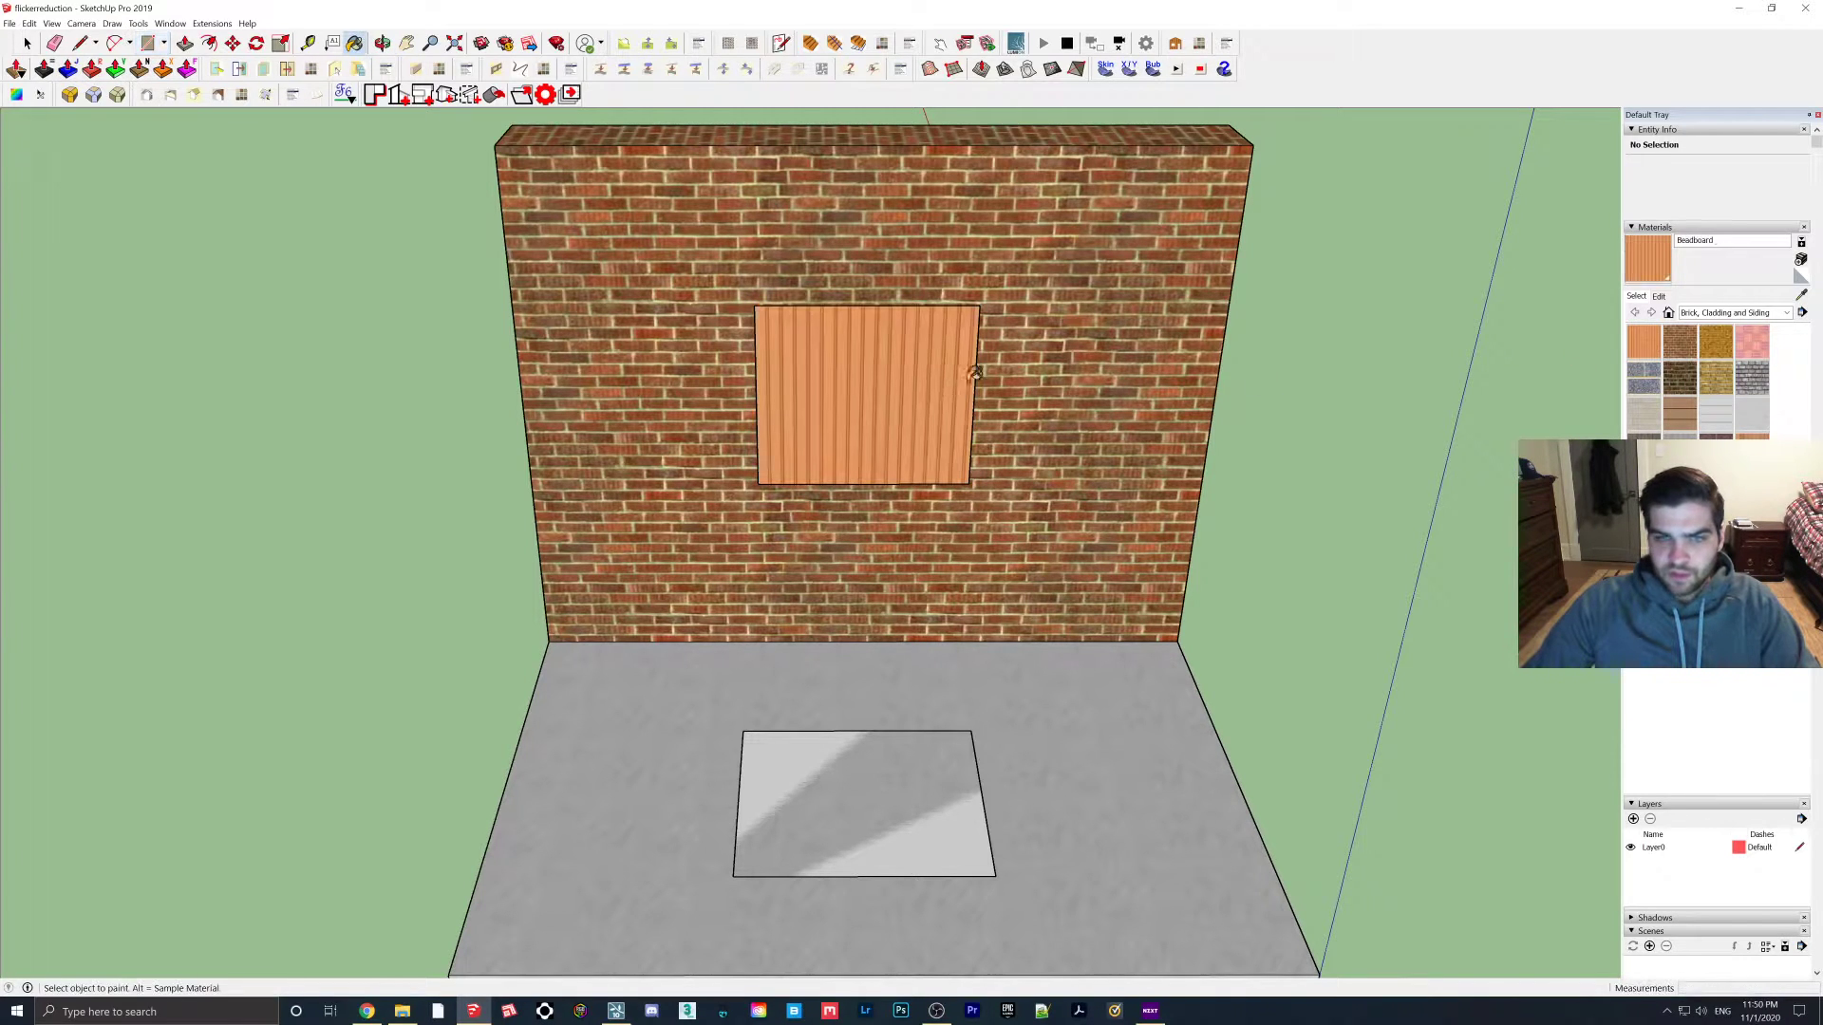
pyautogui.click(1752, 342)
pyautogui.click(950, 770)
# Switch back to Lumion with the updated wall and slab model
pyautogui.moveTo(965, 769)
pyautogui.mouseDown(button='middle')
pyautogui.moveTo(903, 720)
pyautogui.moveTo(872, 537)
pyautogui.moveTo(367, 278)
pyautogui.mouseUp(button='middle')
pyautogui.press('space')
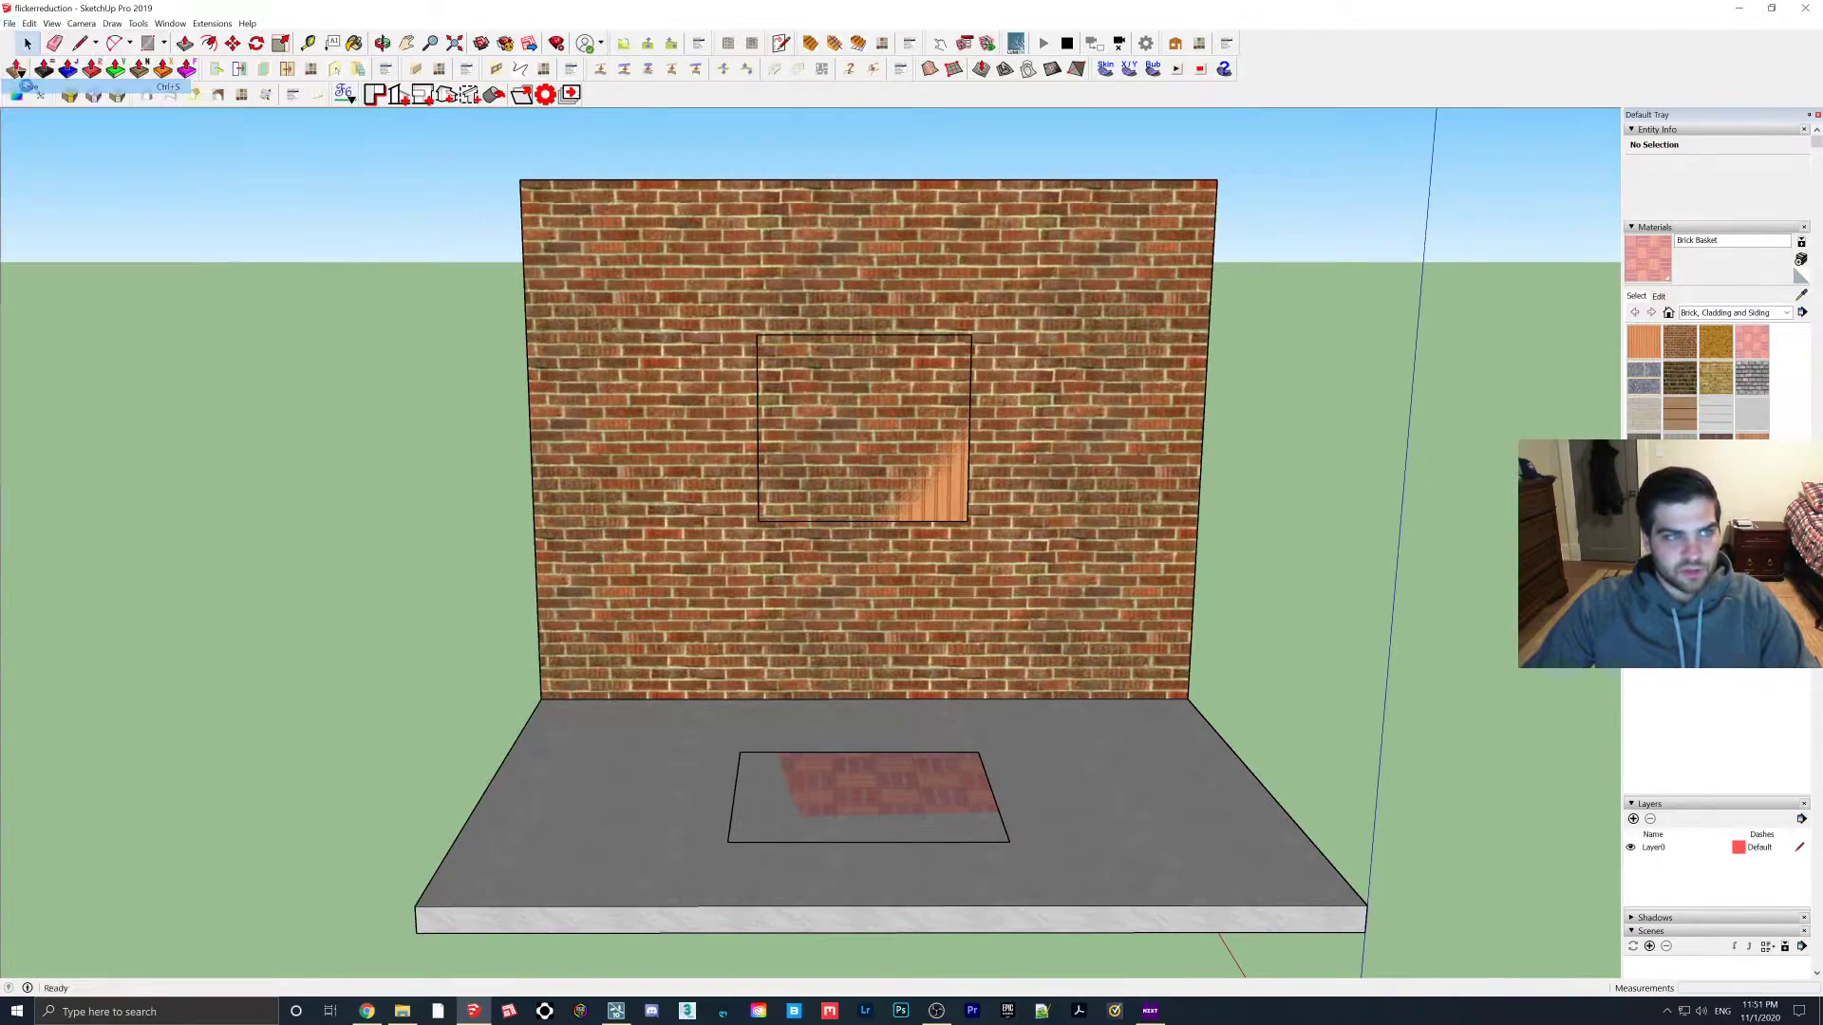
pyautogui.click(617, 1010)
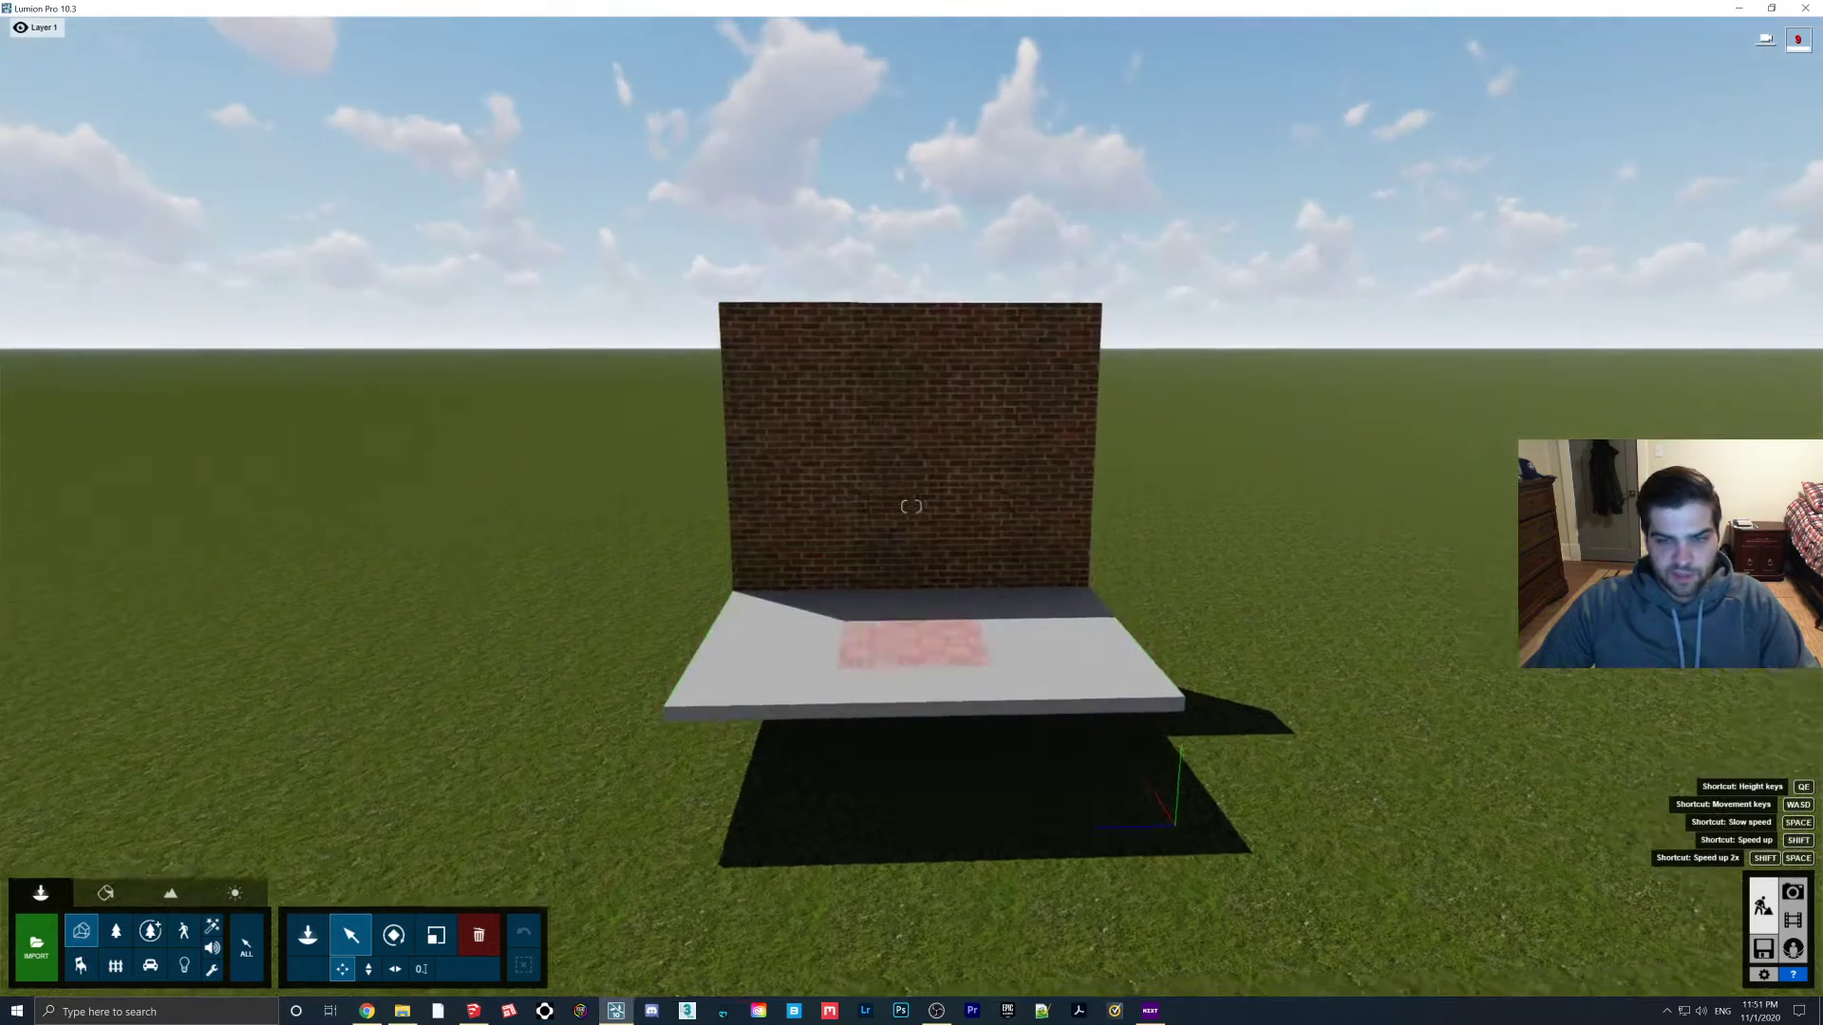
# Give the floor patch a Standard material with the manhole cover ColorOPAC colour map
pyautogui.click(106, 892)
pyautogui.click(875, 716)
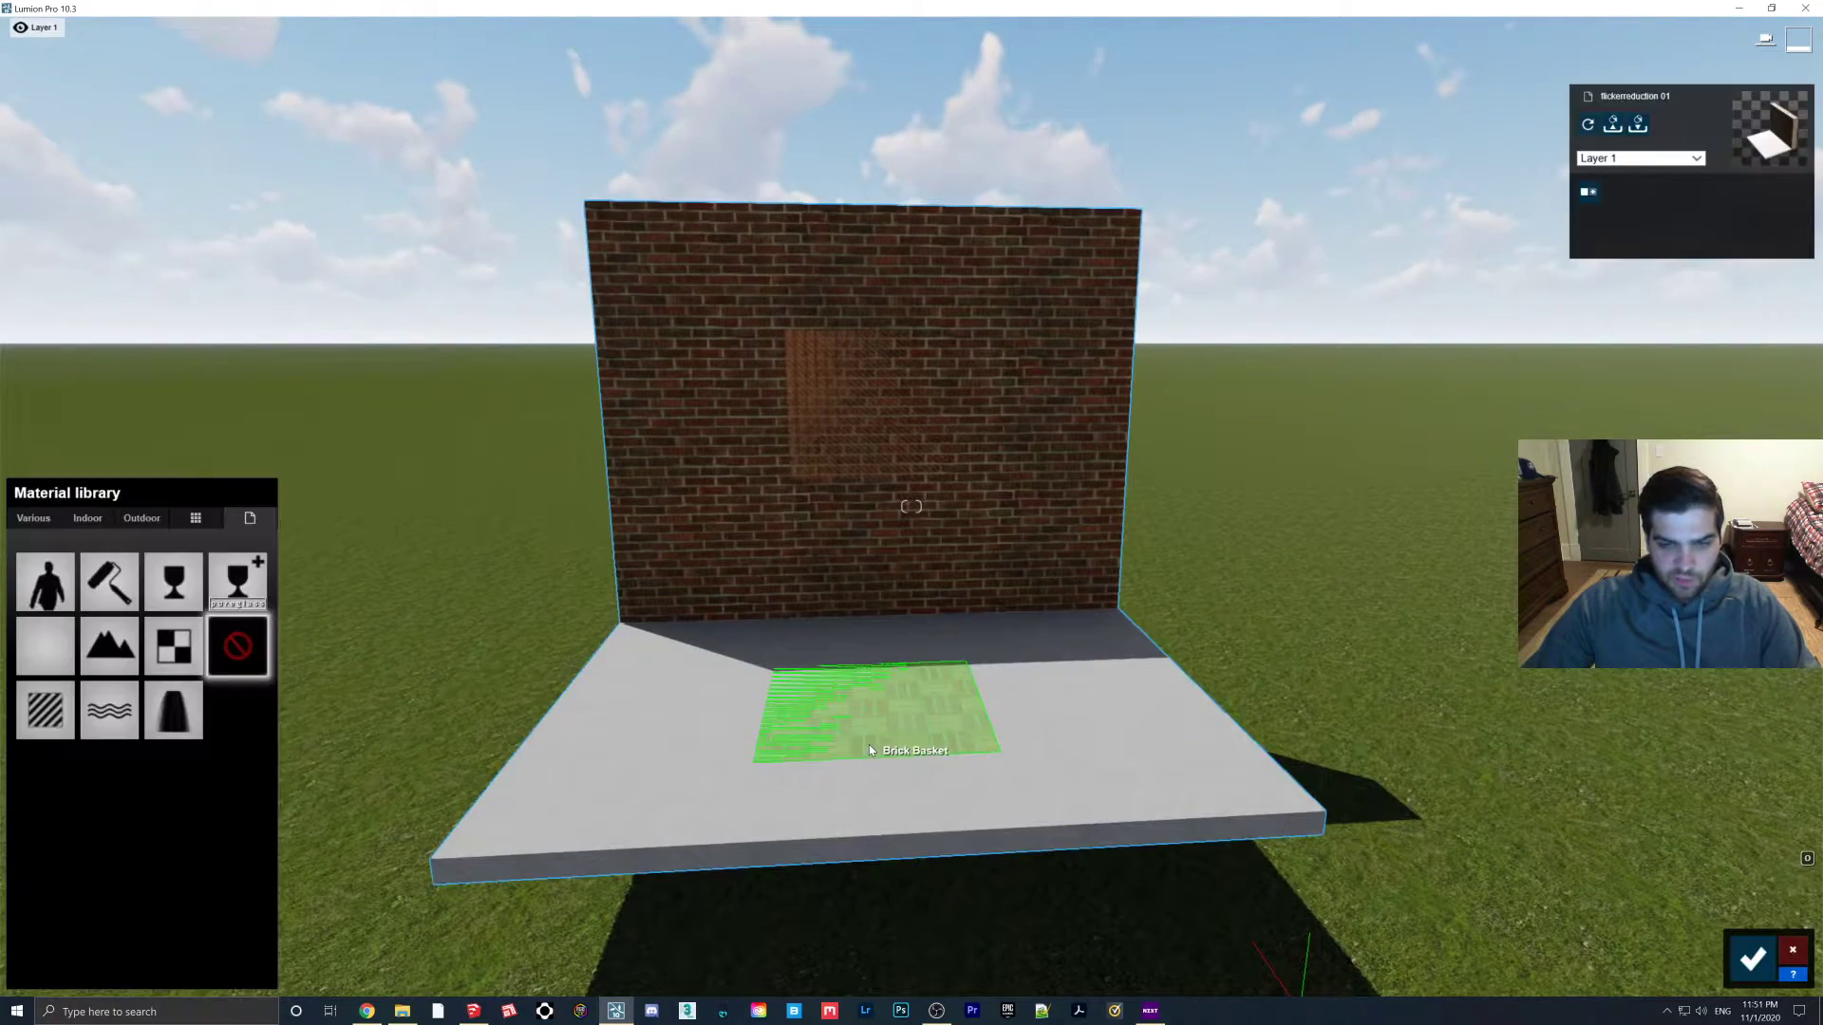
pyautogui.click(48, 711)
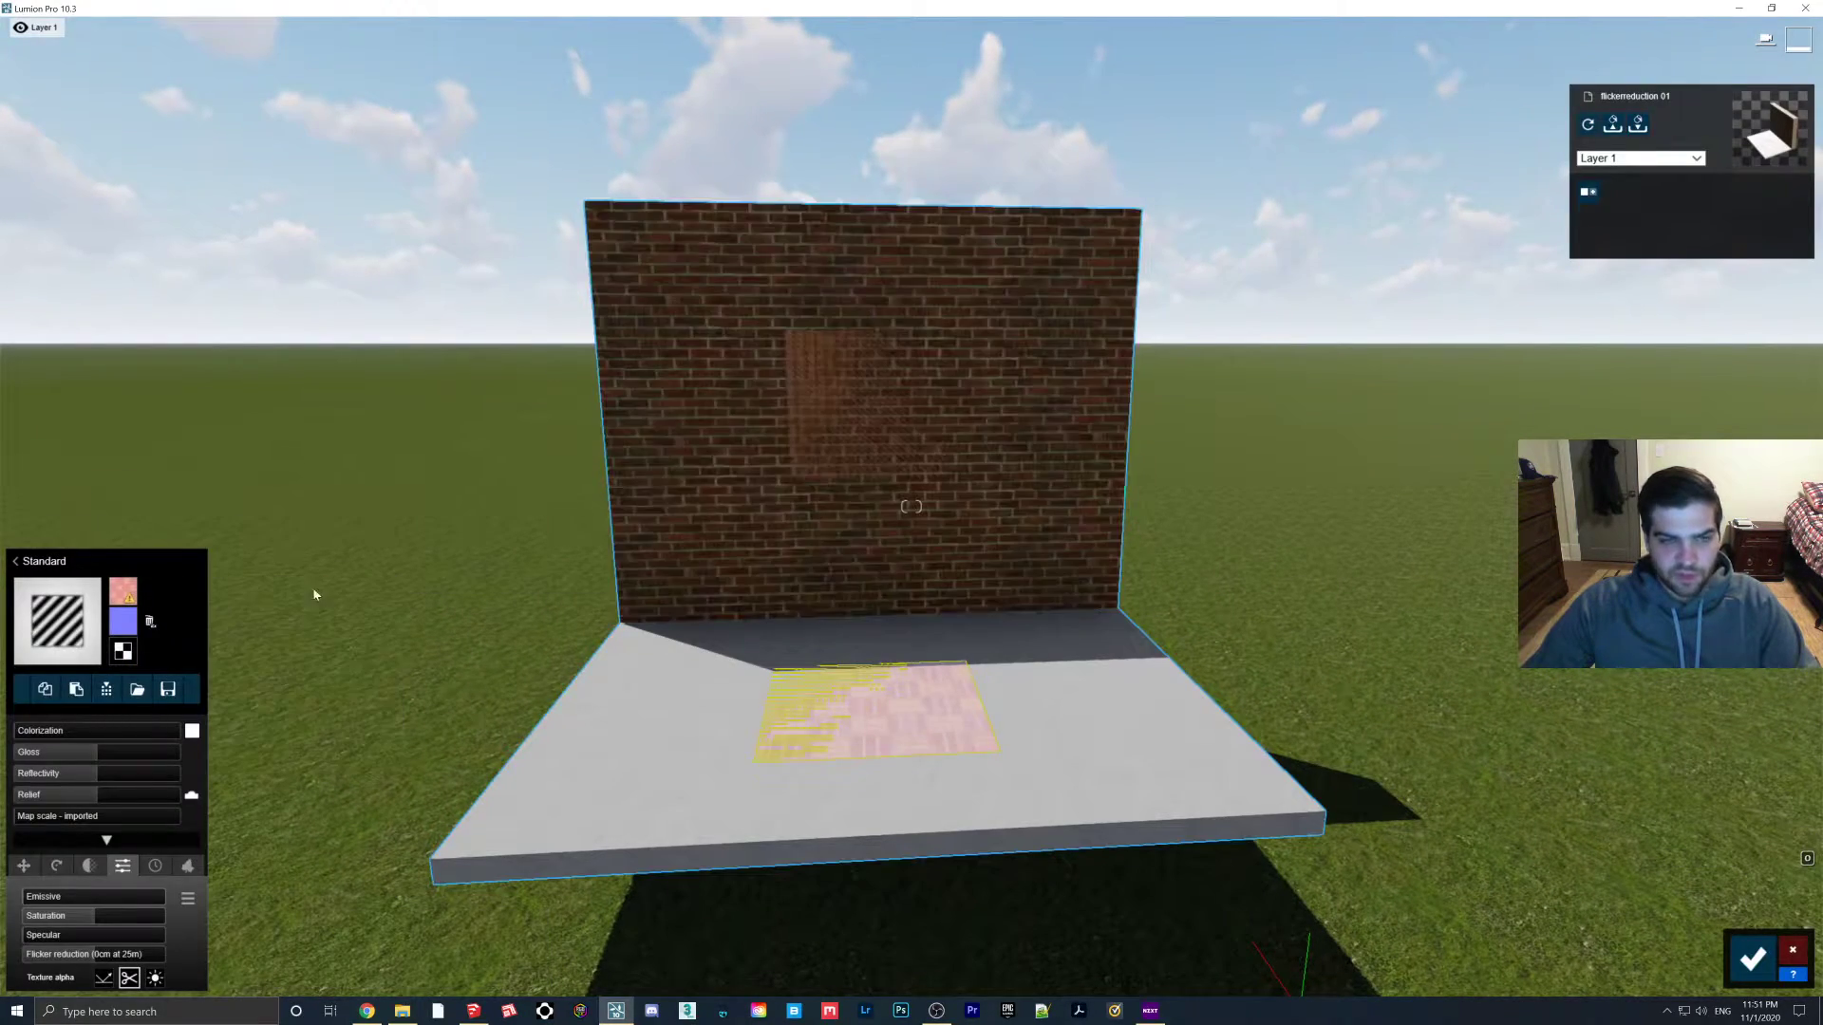
pyautogui.click(122, 591)
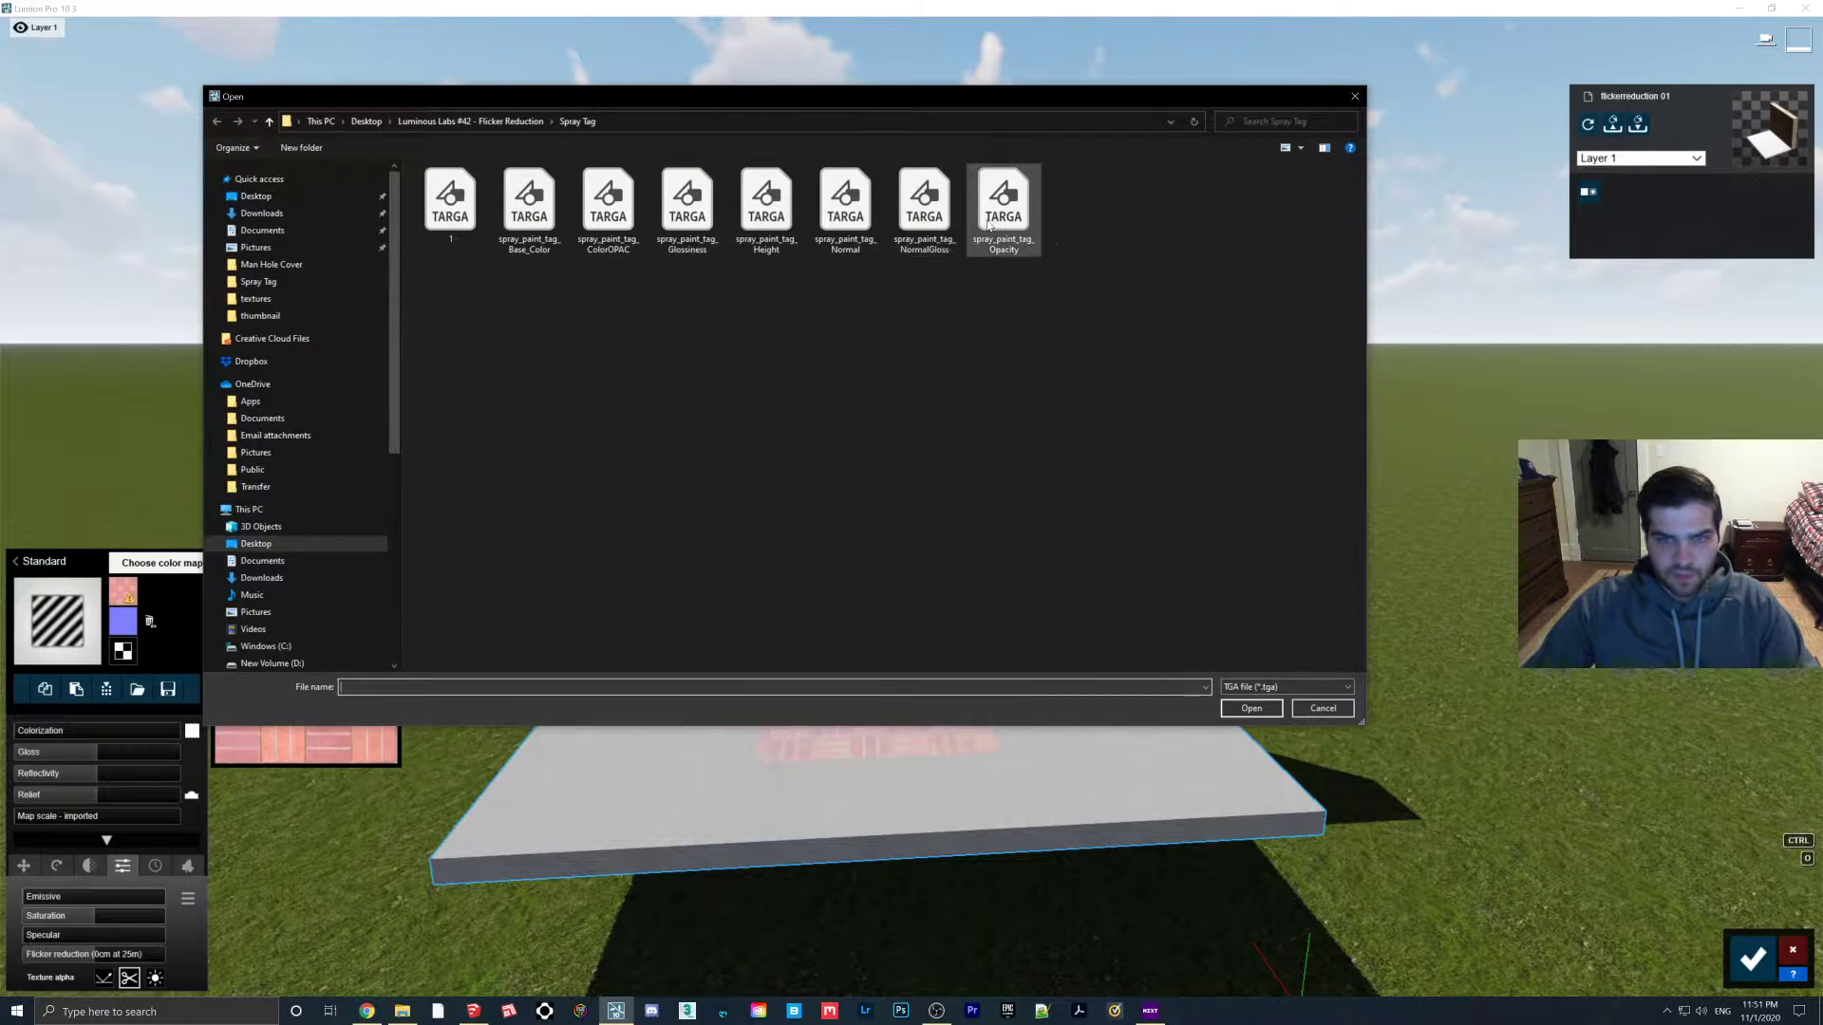
pyautogui.click(481, 121)
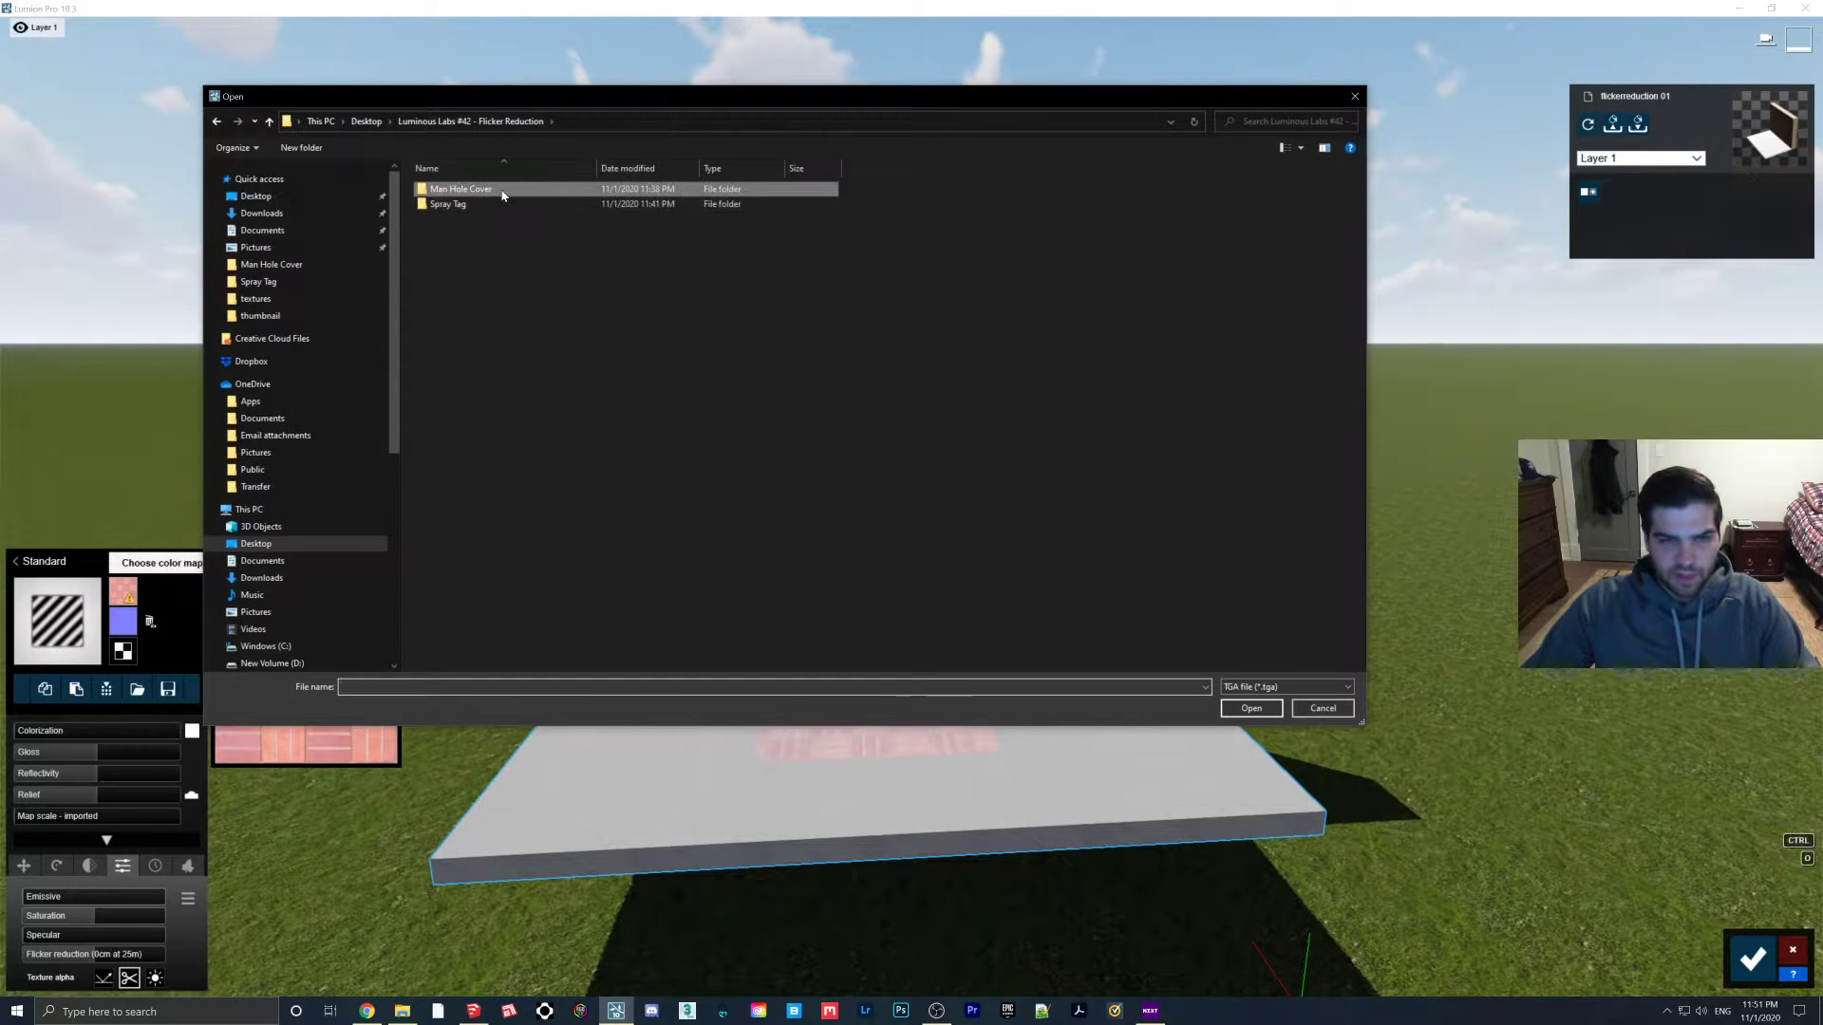
pyautogui.doubleClick(446, 189)
pyautogui.doubleClick(547, 232)
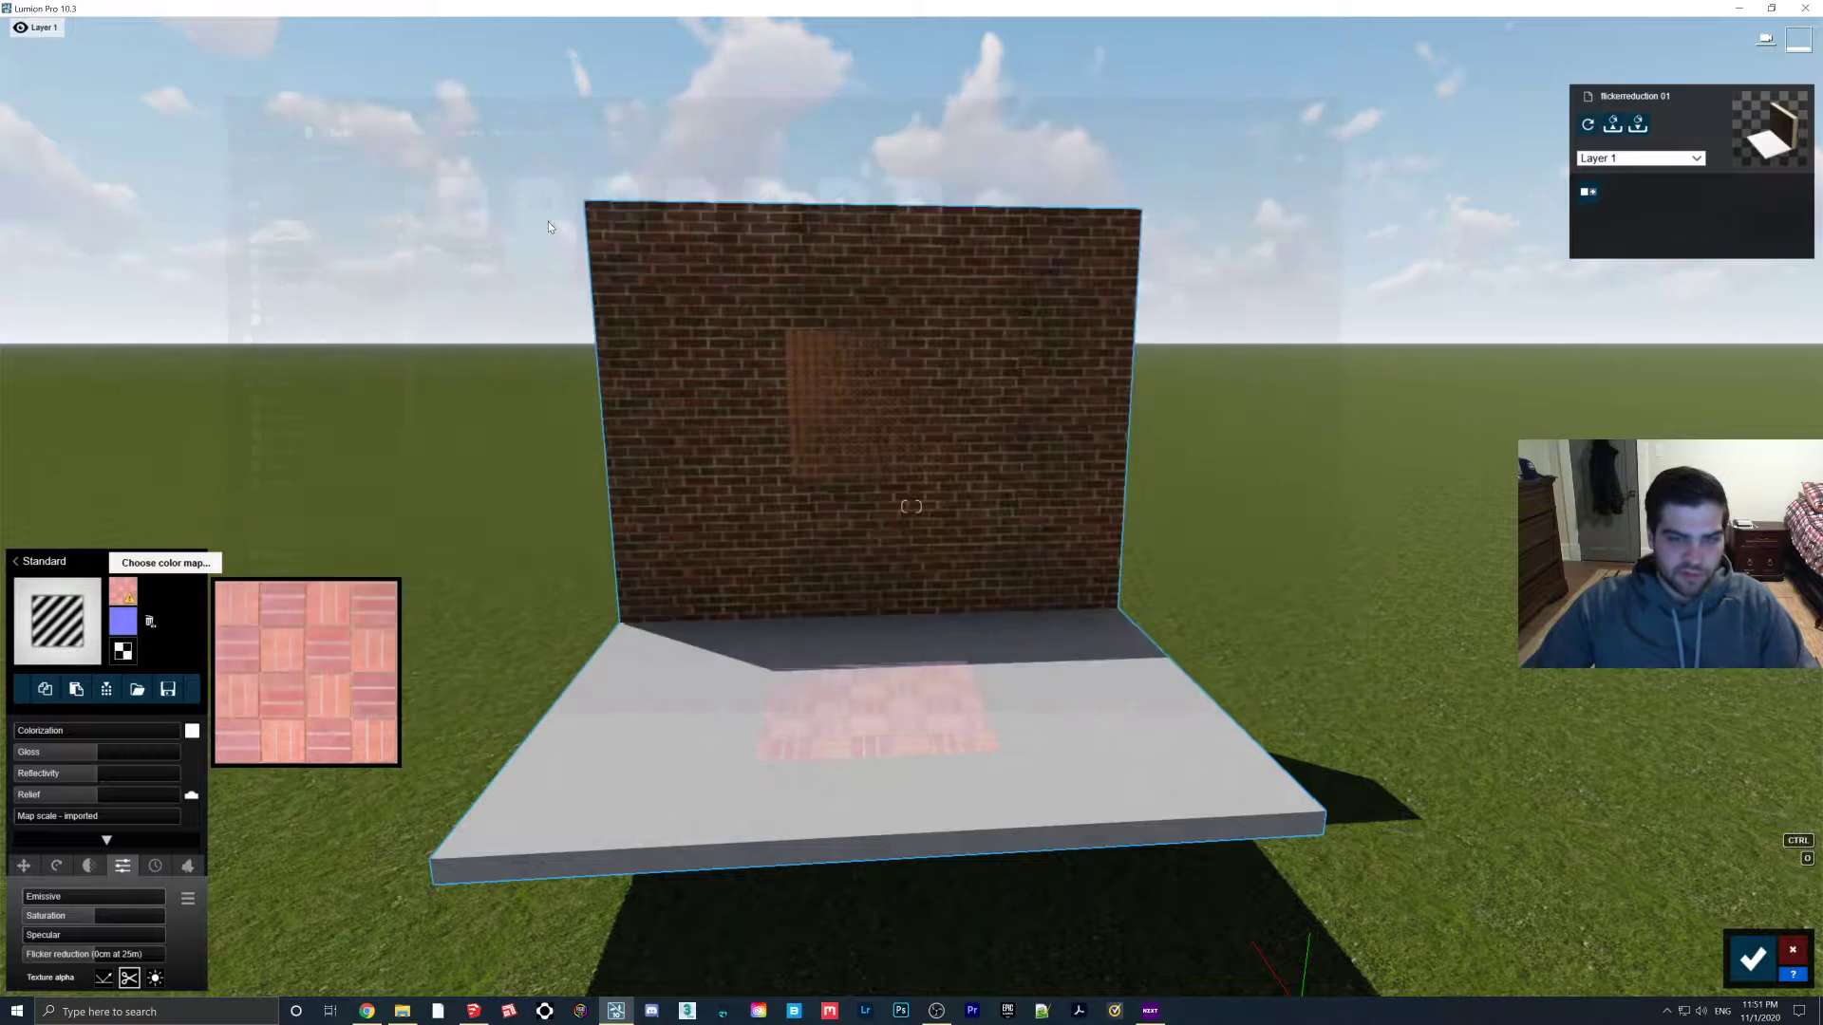
# Load the manhole cover NormalGLOSS as the normal map and the Height file as displacement
pyautogui.click(125, 622)
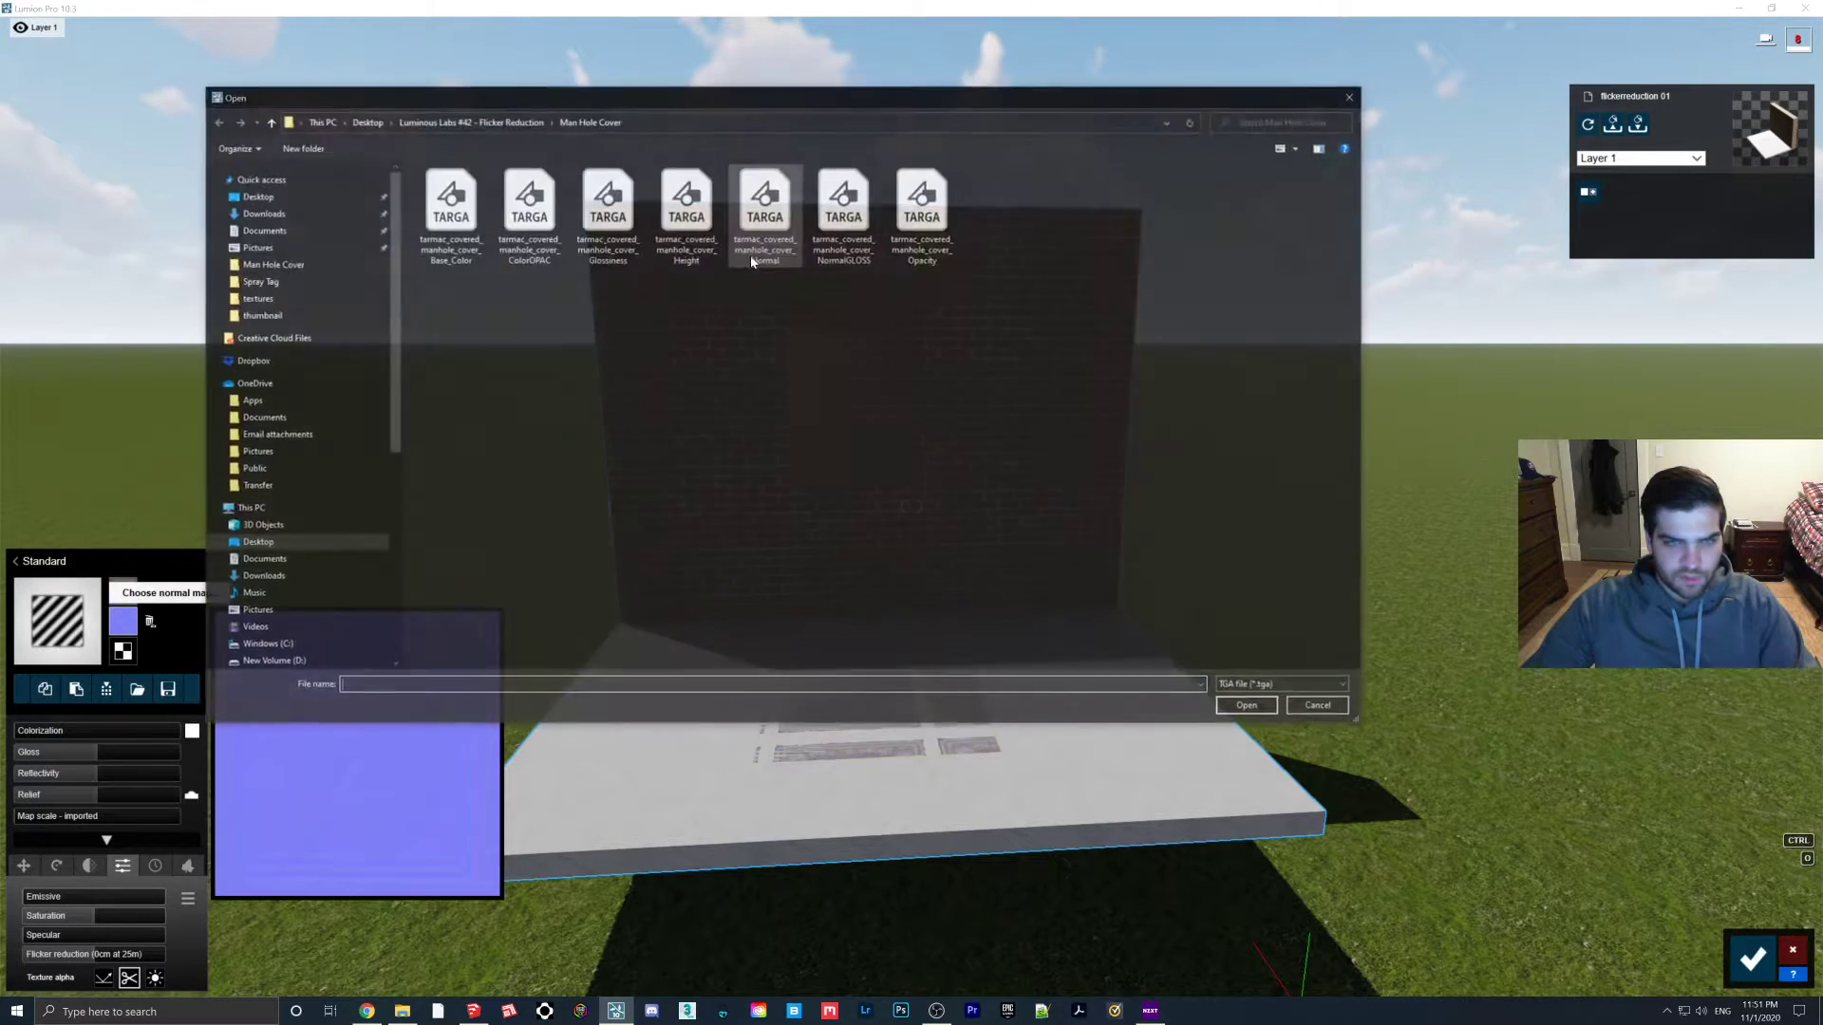
pyautogui.doubleClick(845, 204)
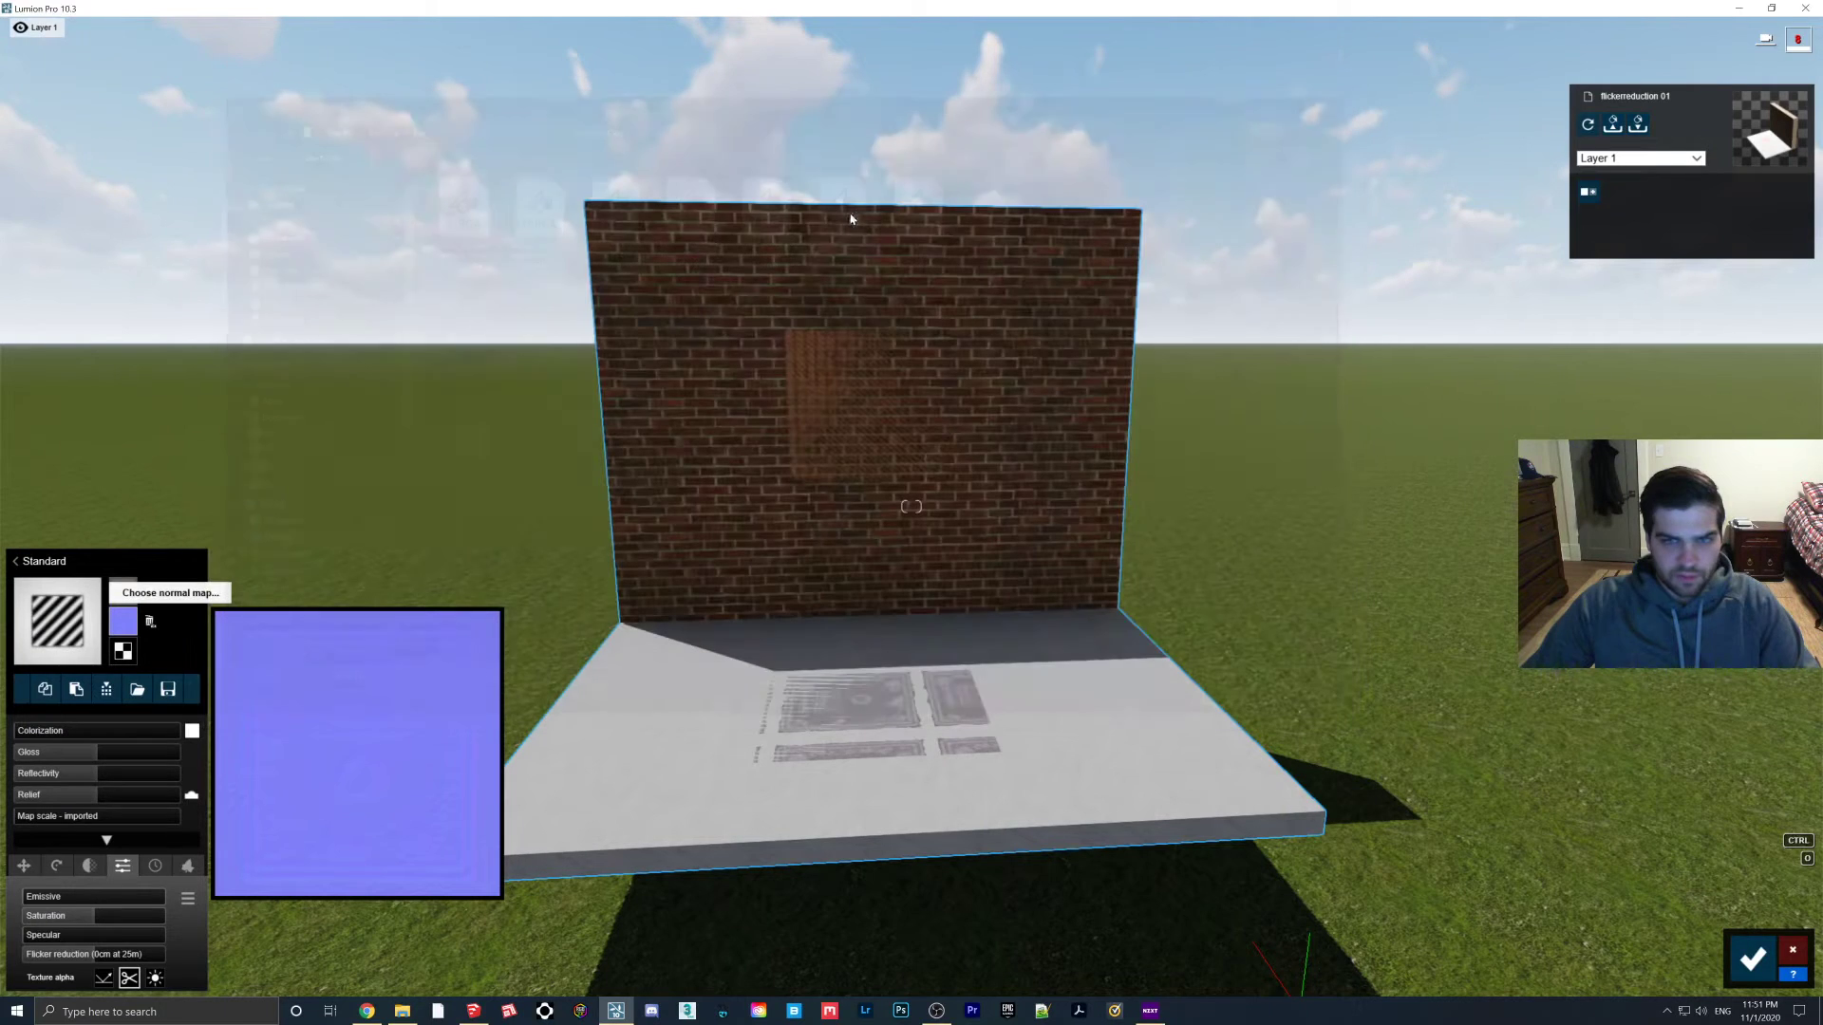
pyautogui.click(123, 652)
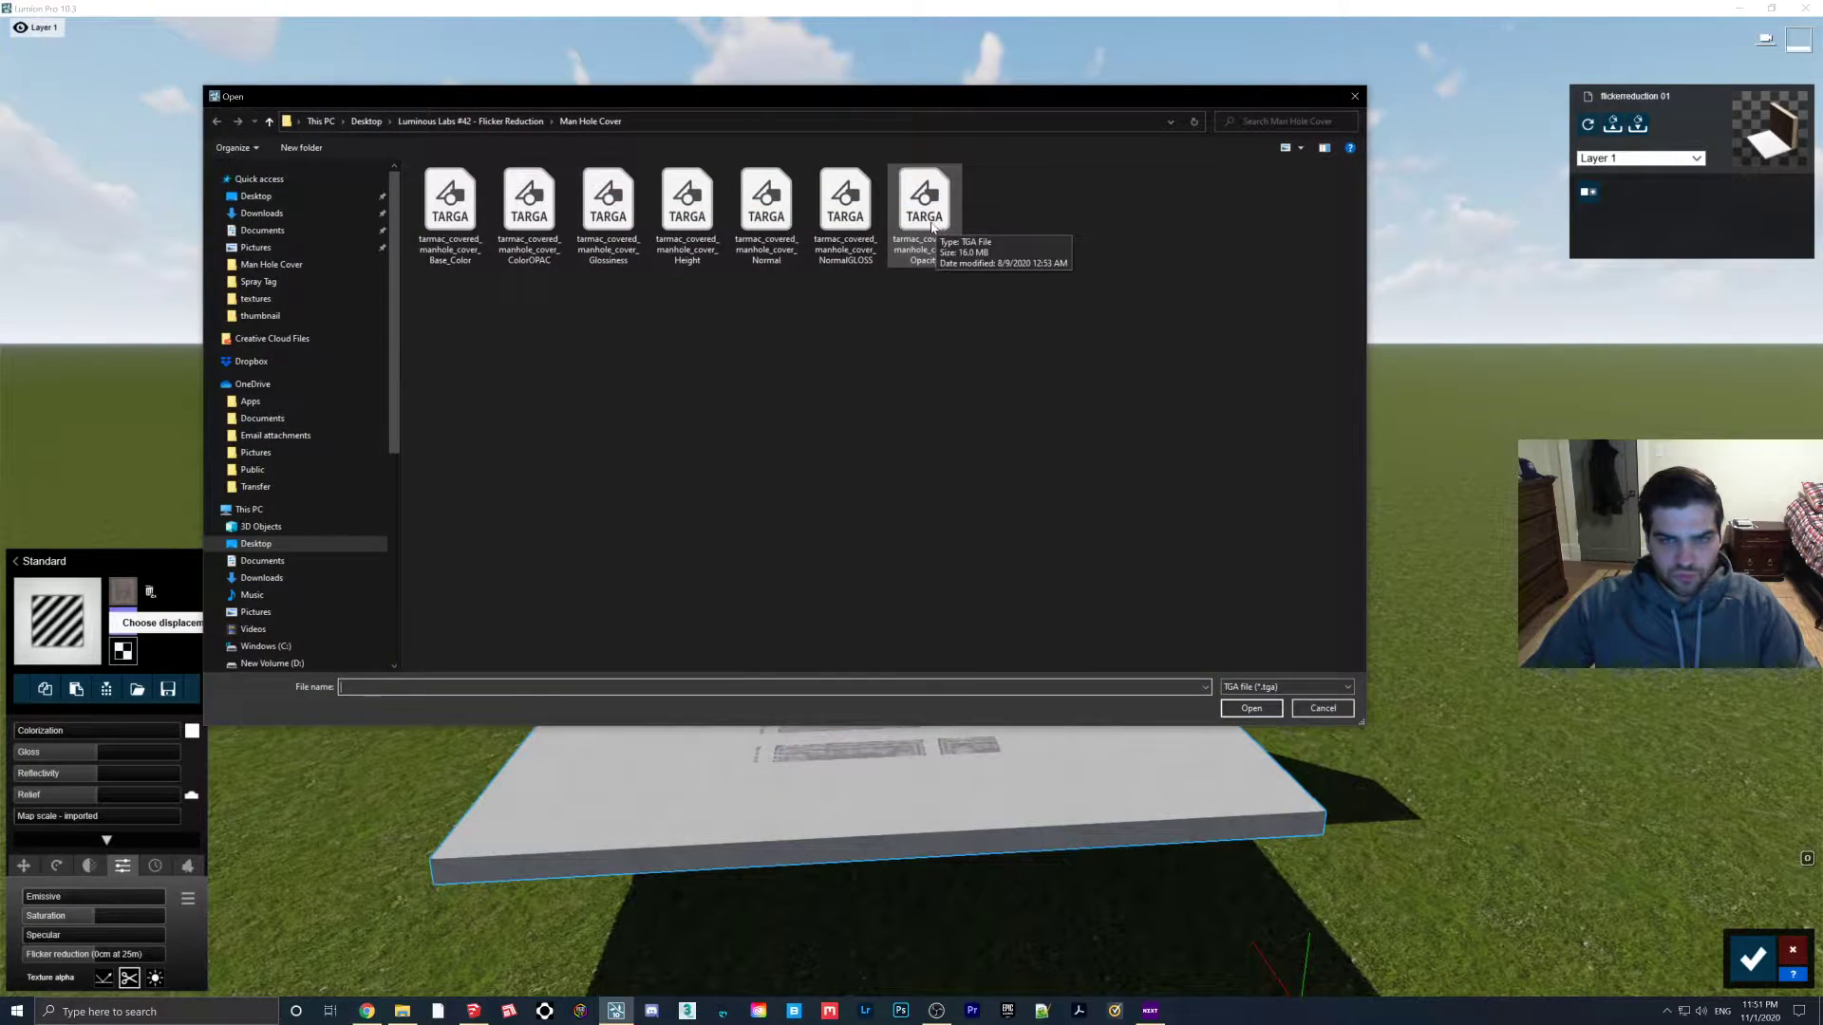
pyautogui.click(714, 224)
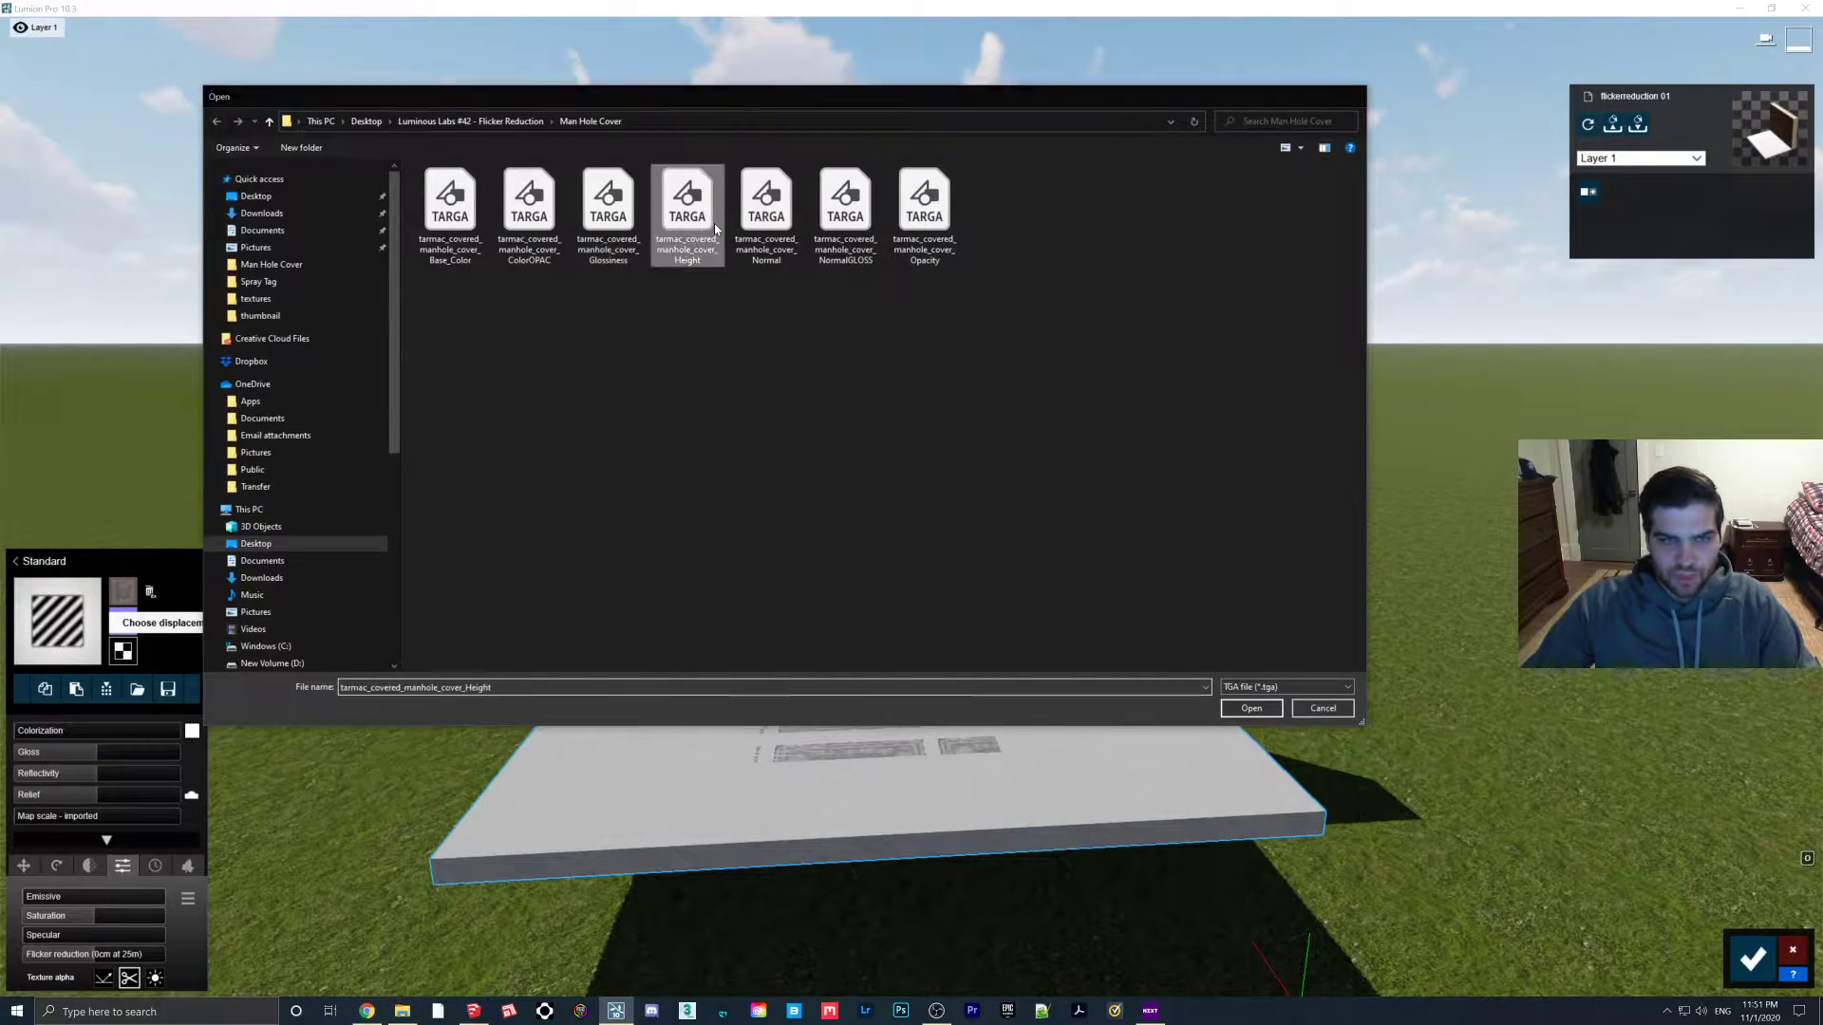
pyautogui.doubleClick(714, 224)
pyautogui.moveTo(1006, 687); pyautogui.dragTo(1030, 781, button='right')
pyautogui.press('w')
pyautogui.press('w')
pyautogui.press('s')
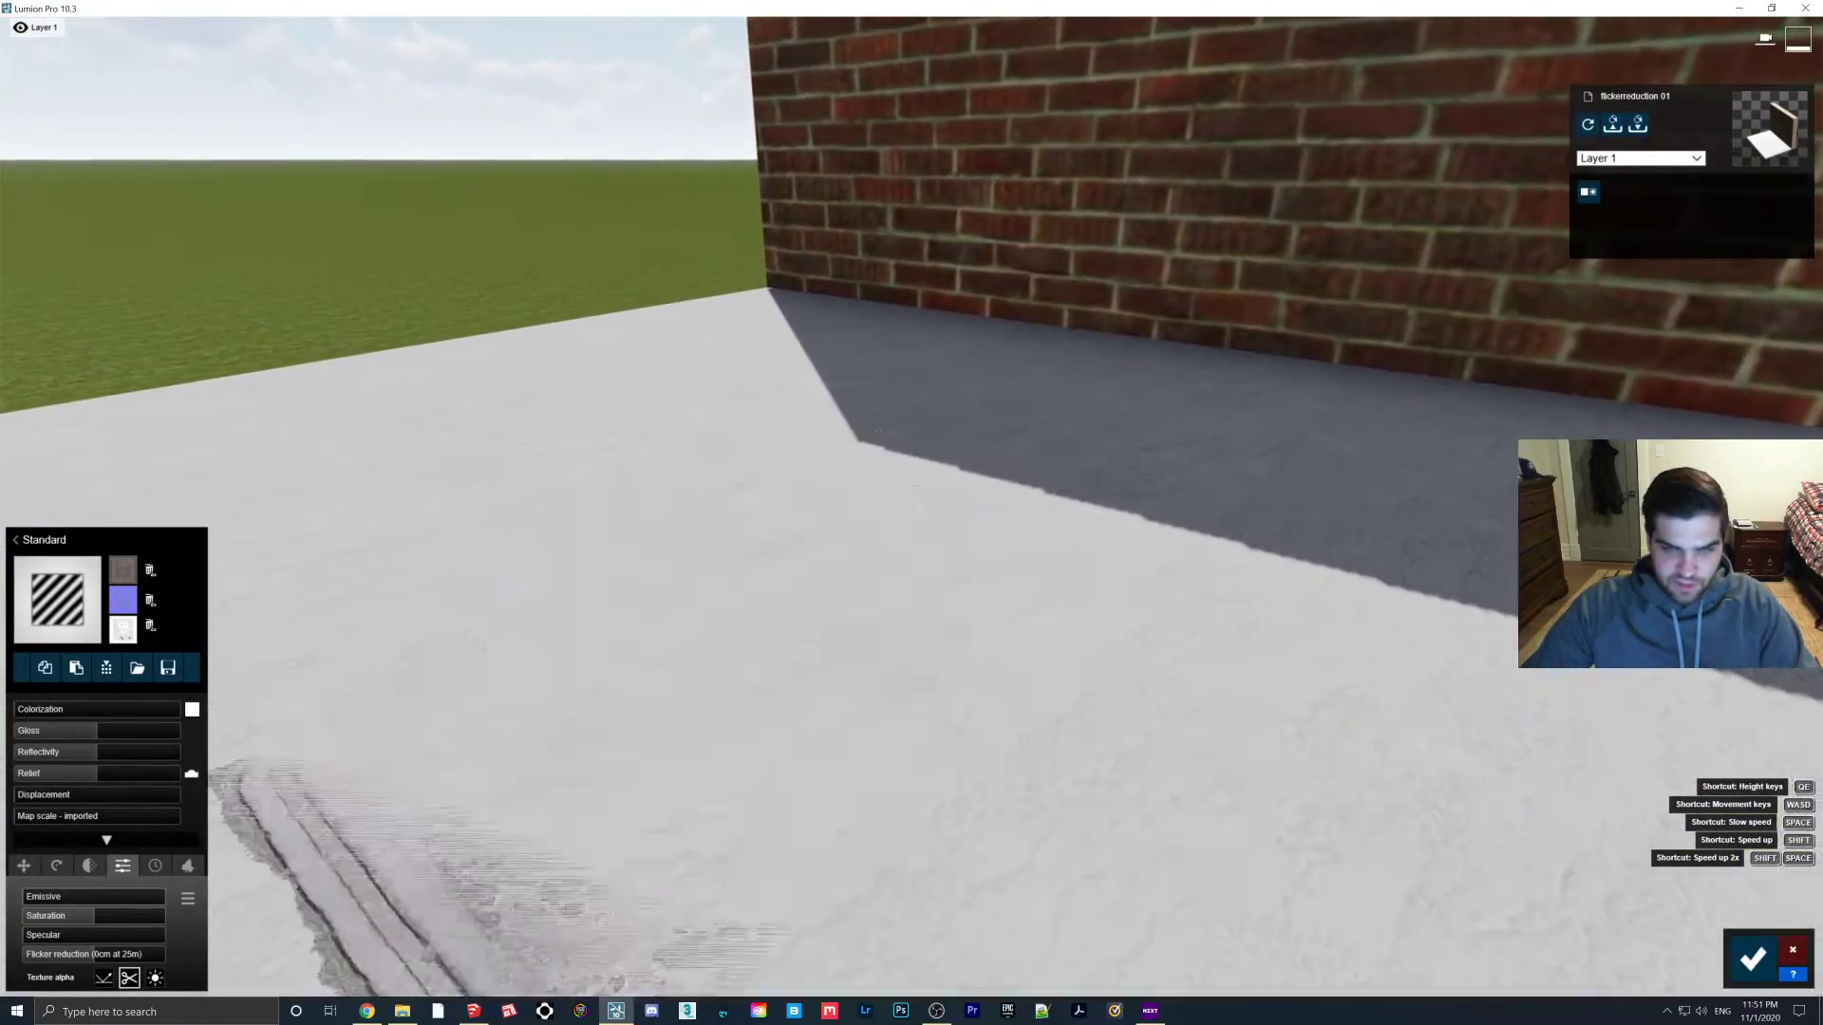
pyautogui.press('w')
pyautogui.press('s')
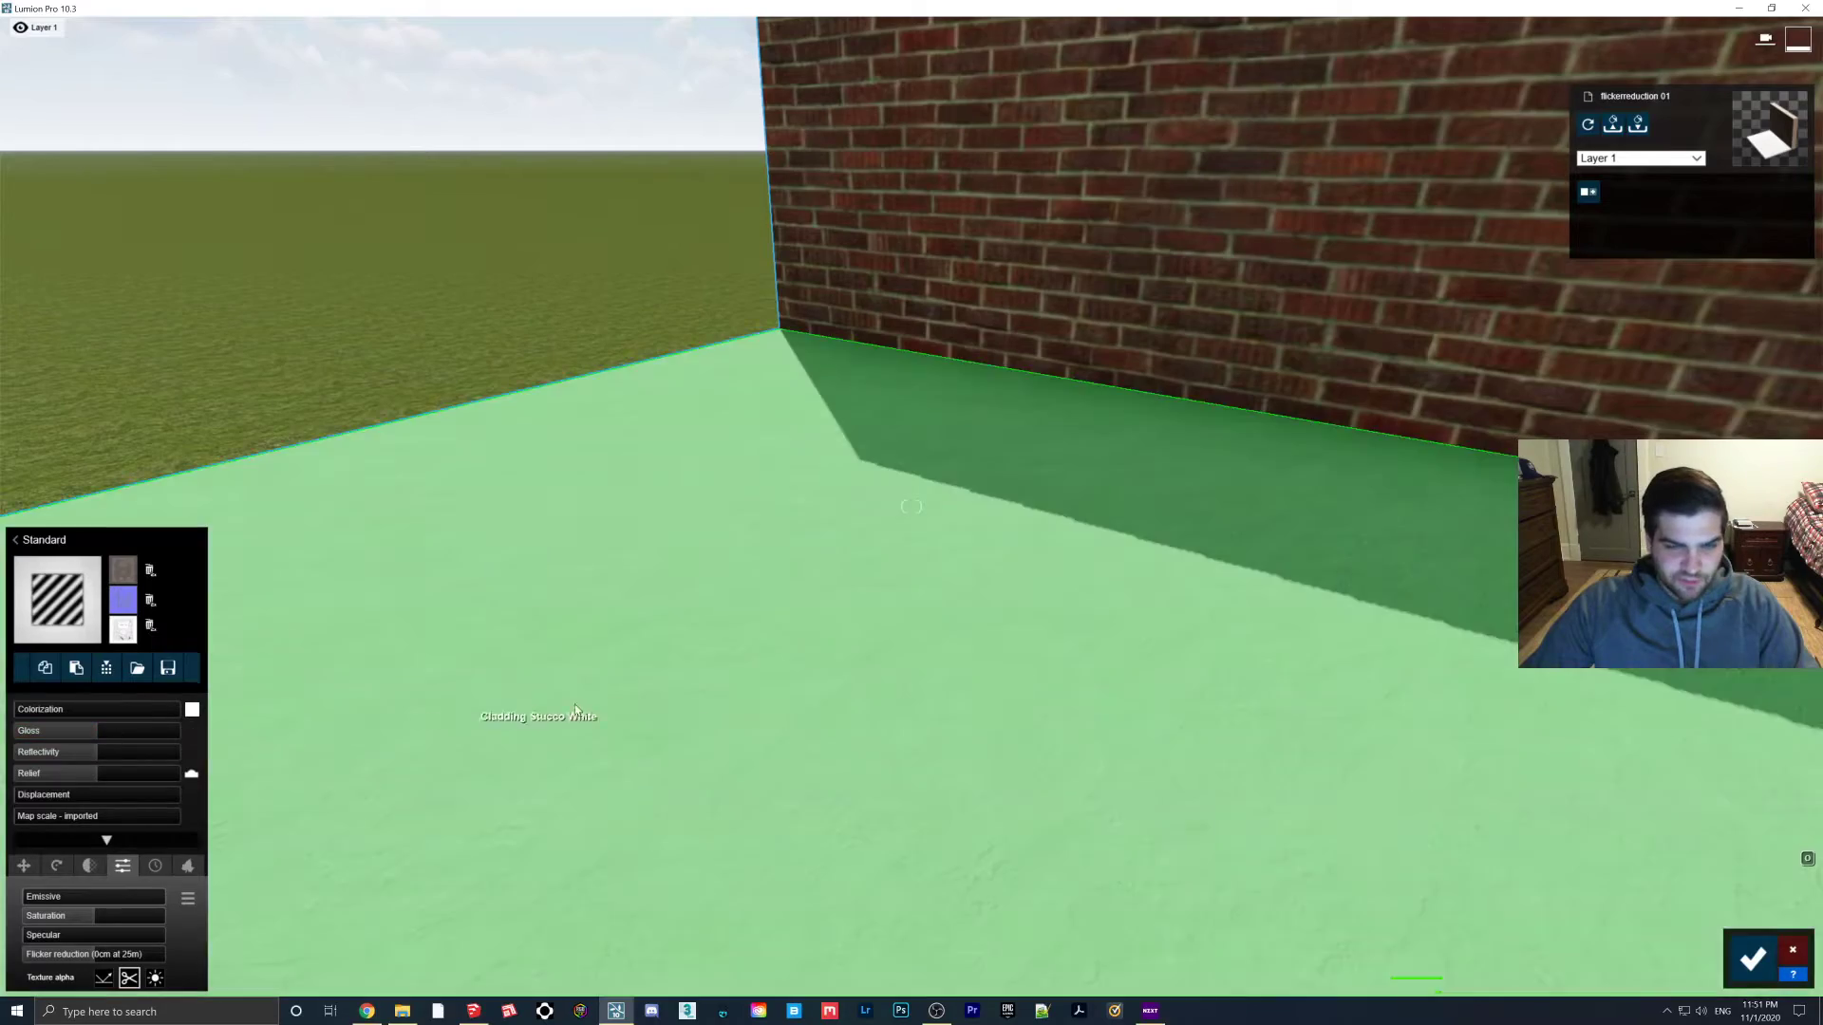
pyautogui.press('w')
pyautogui.moveTo(419, 724); pyautogui.dragTo(675, 700, button='right')
# Drag the patch material's Flicker reduction slider to its -10cm at 25m minimum, checking the slab close up
pyautogui.press('s')
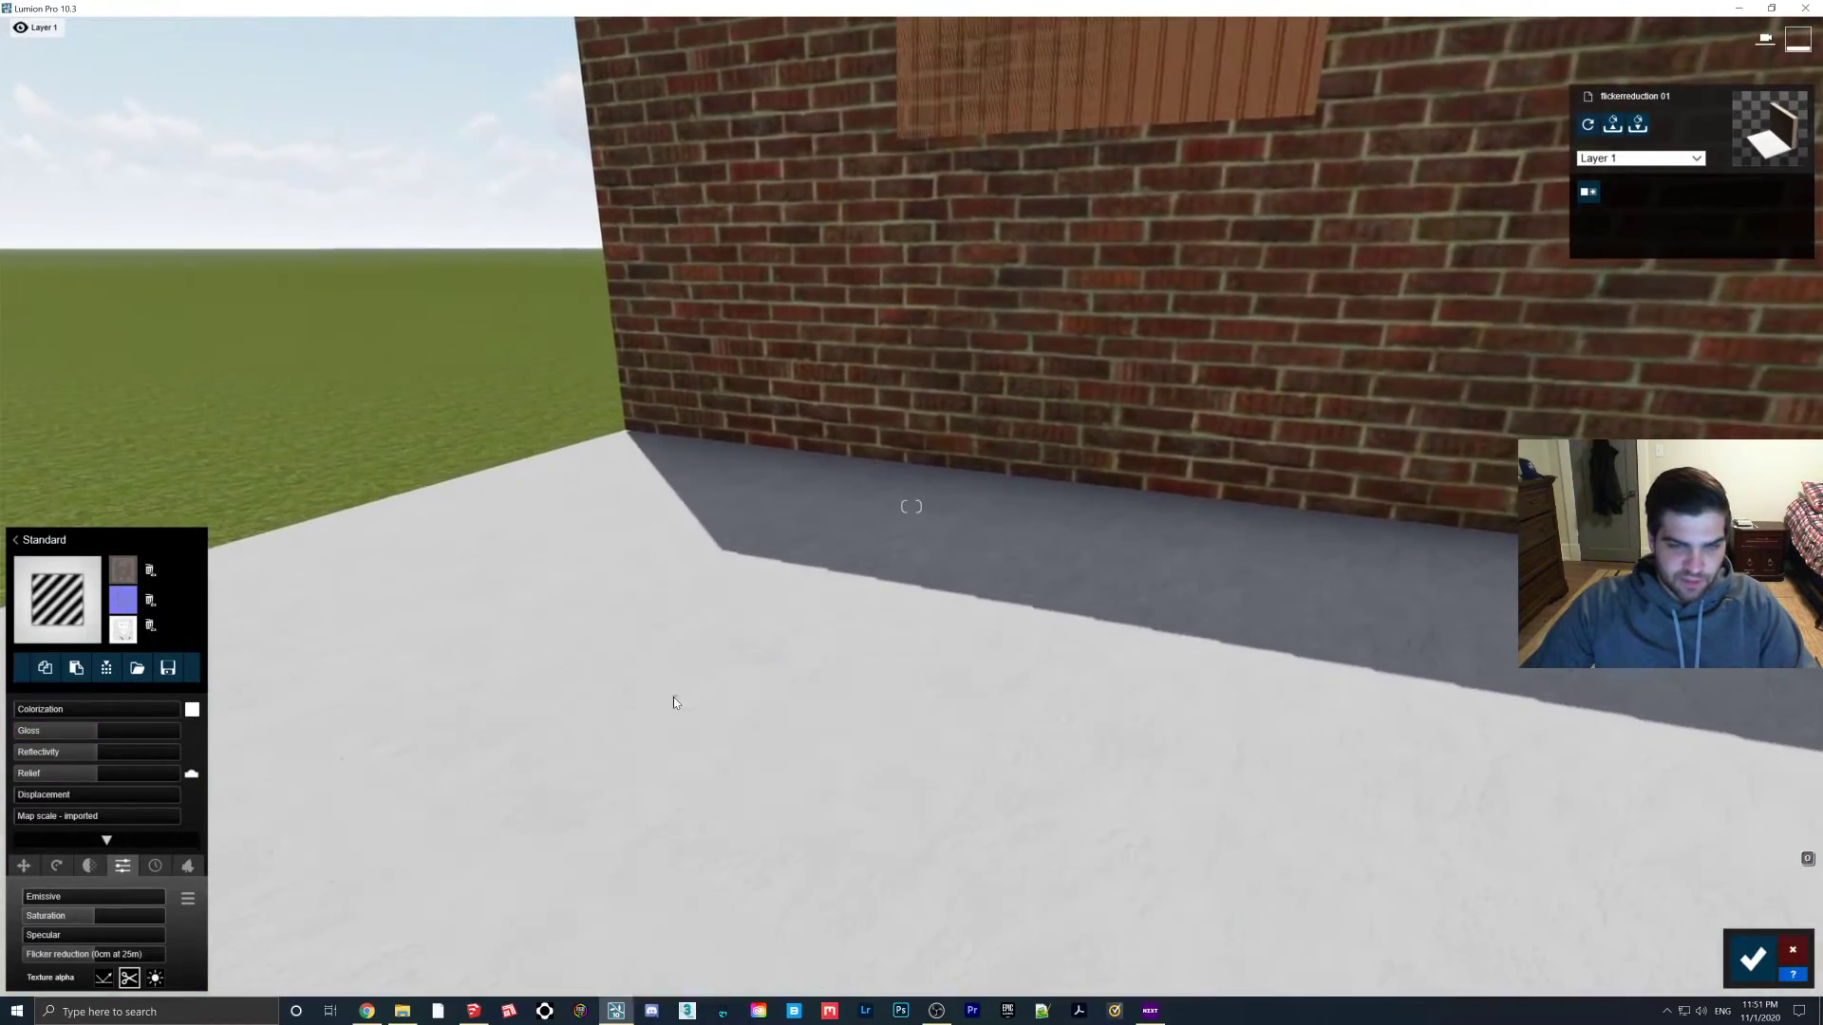
pyautogui.press('w')
pyautogui.moveTo(834, 706); pyautogui.dragTo(793, 764, button='right')
pyautogui.press('s')
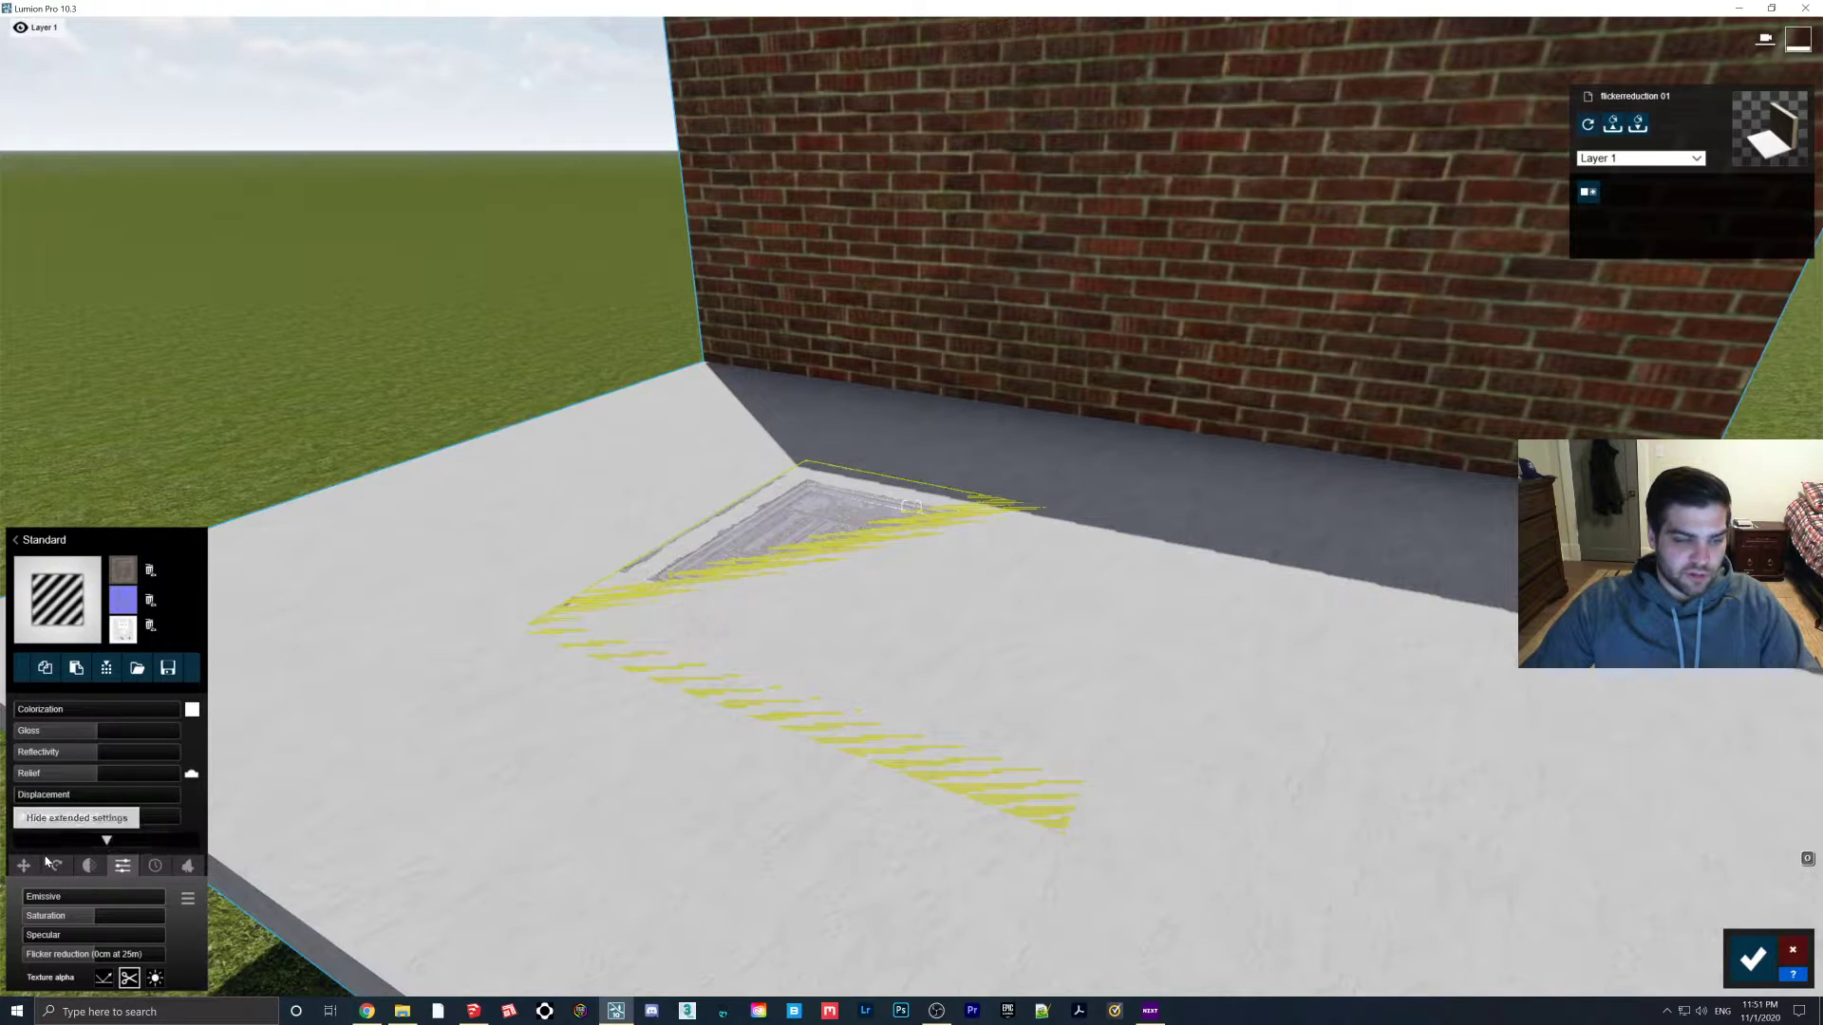
pyautogui.moveTo(94, 960); pyautogui.dragTo(3, 962)
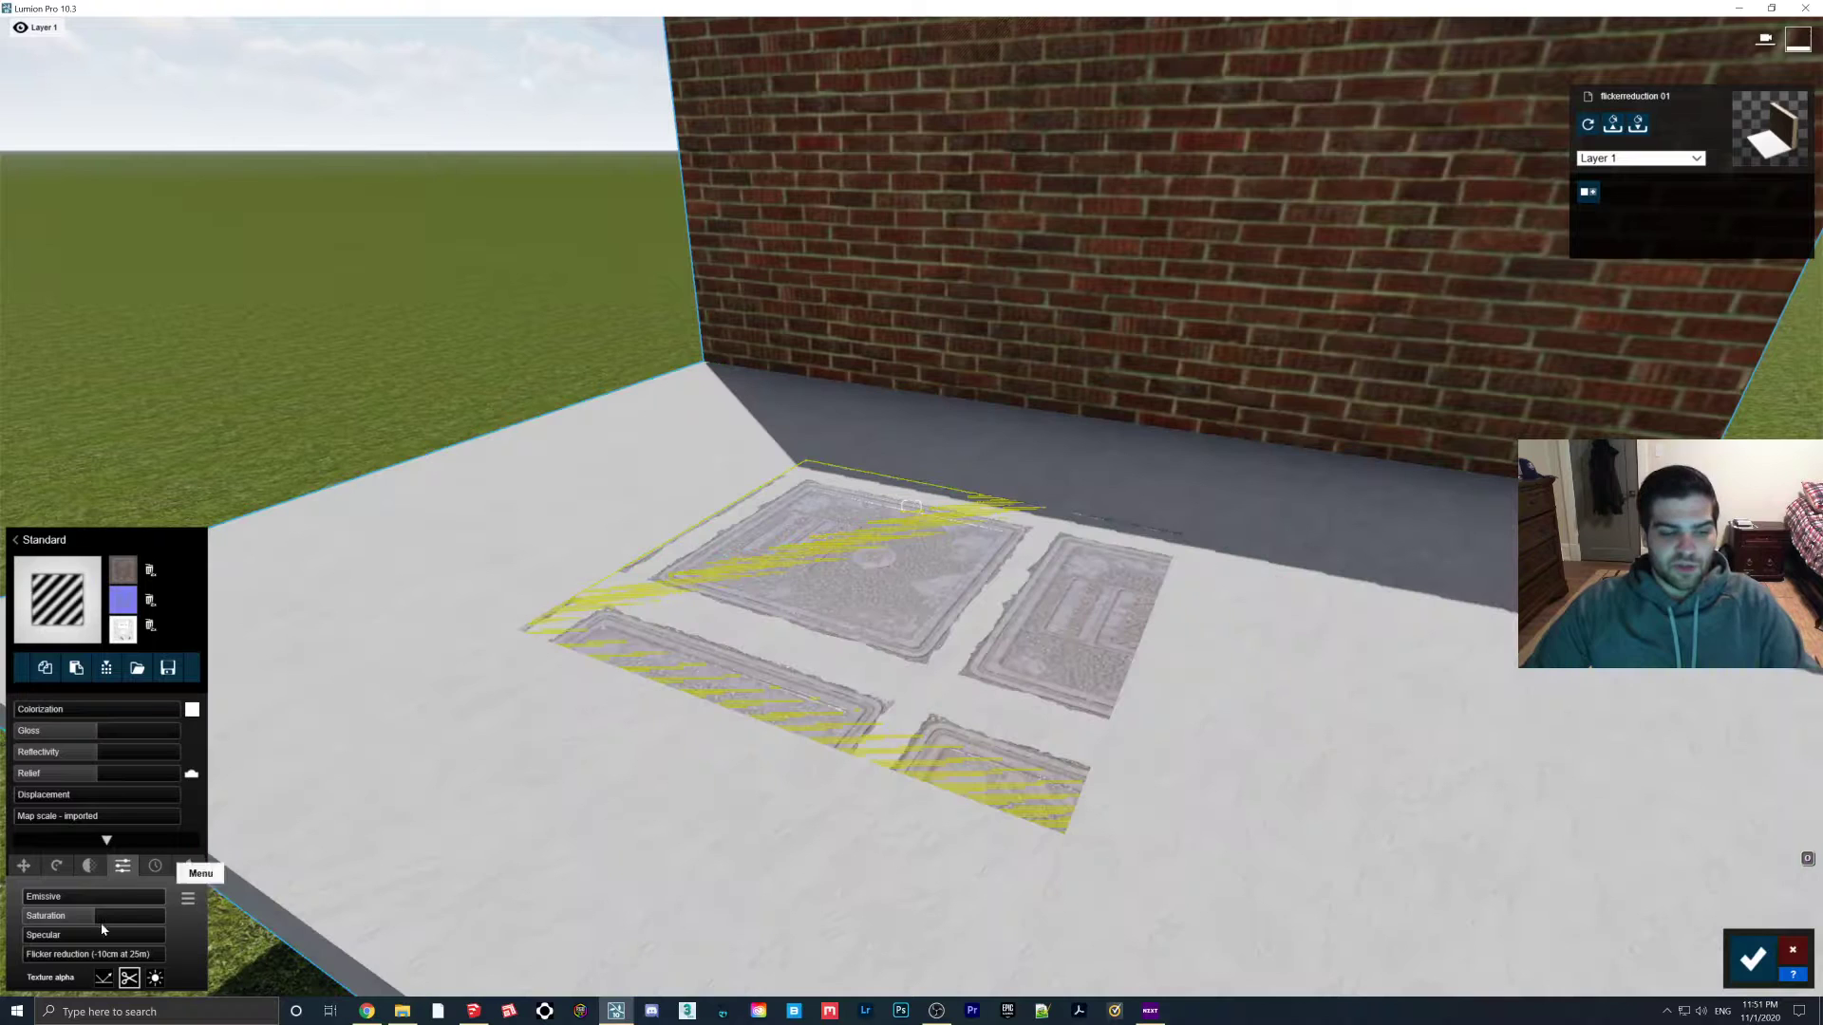
pyautogui.moveTo(100, 955); pyautogui.dragTo(573, 937)
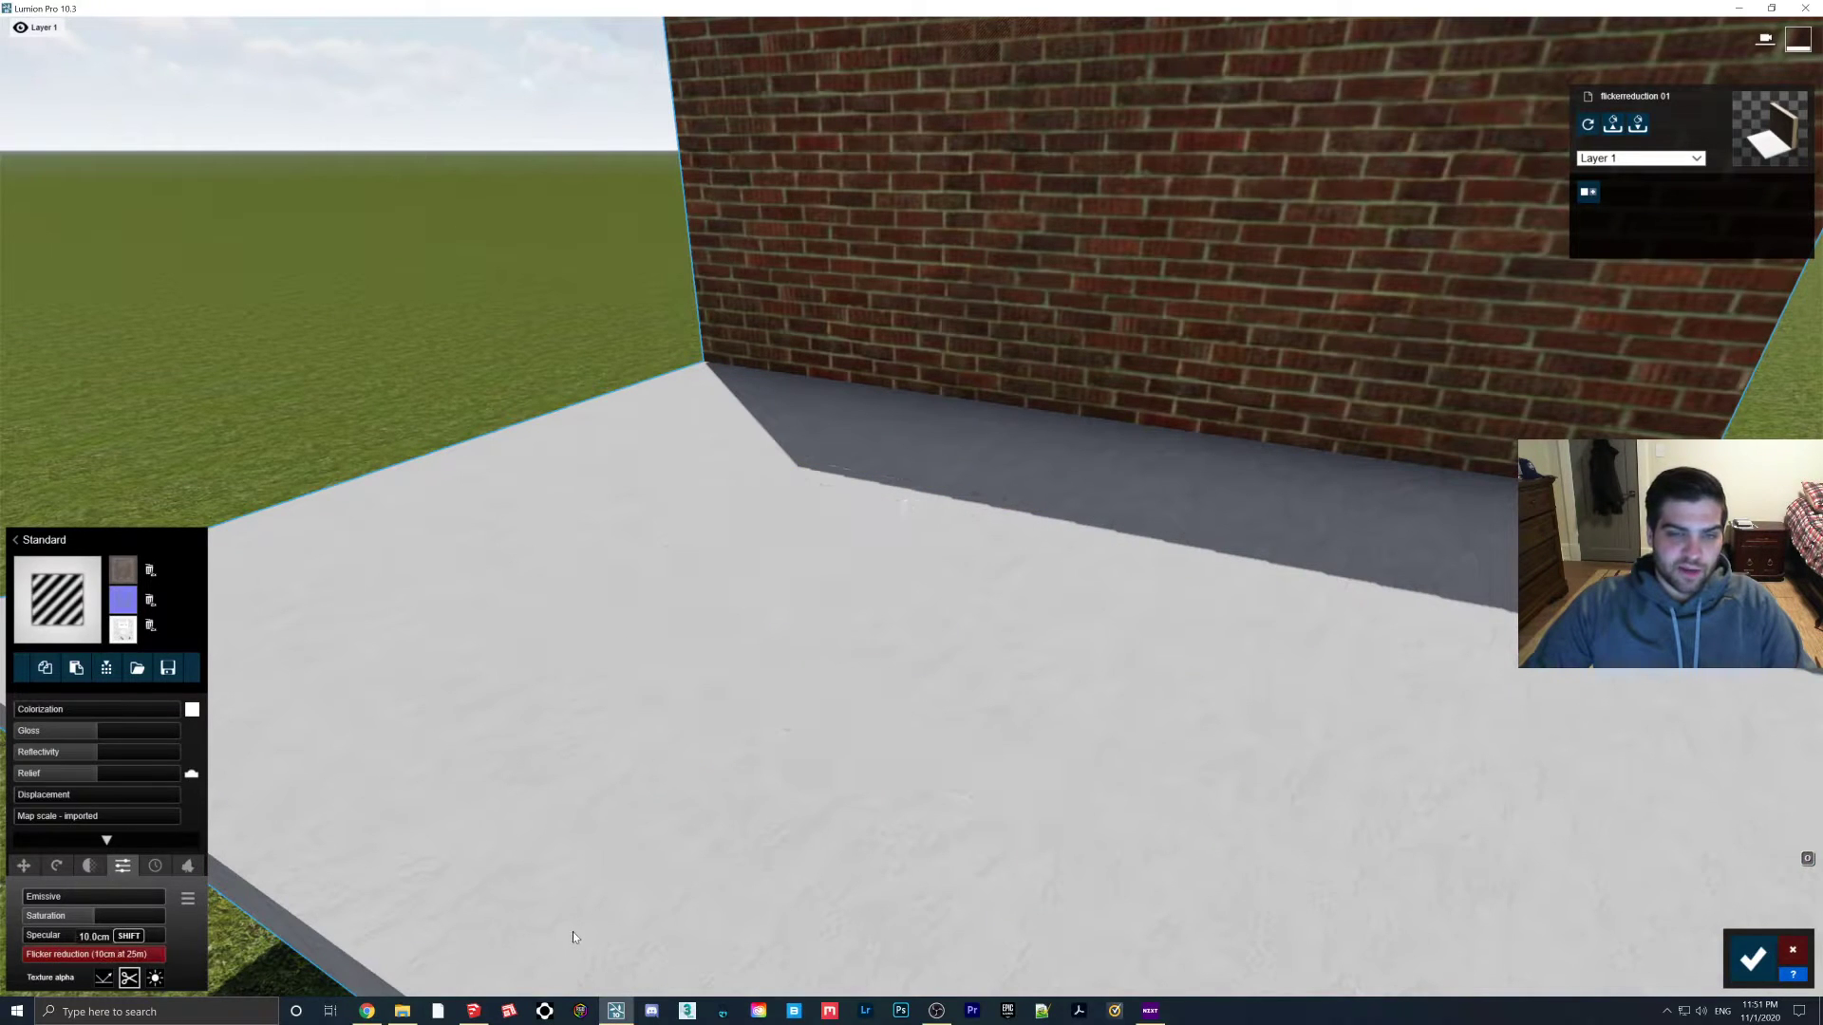
pyautogui.moveTo(142, 954); pyautogui.dragTo(3, 959)
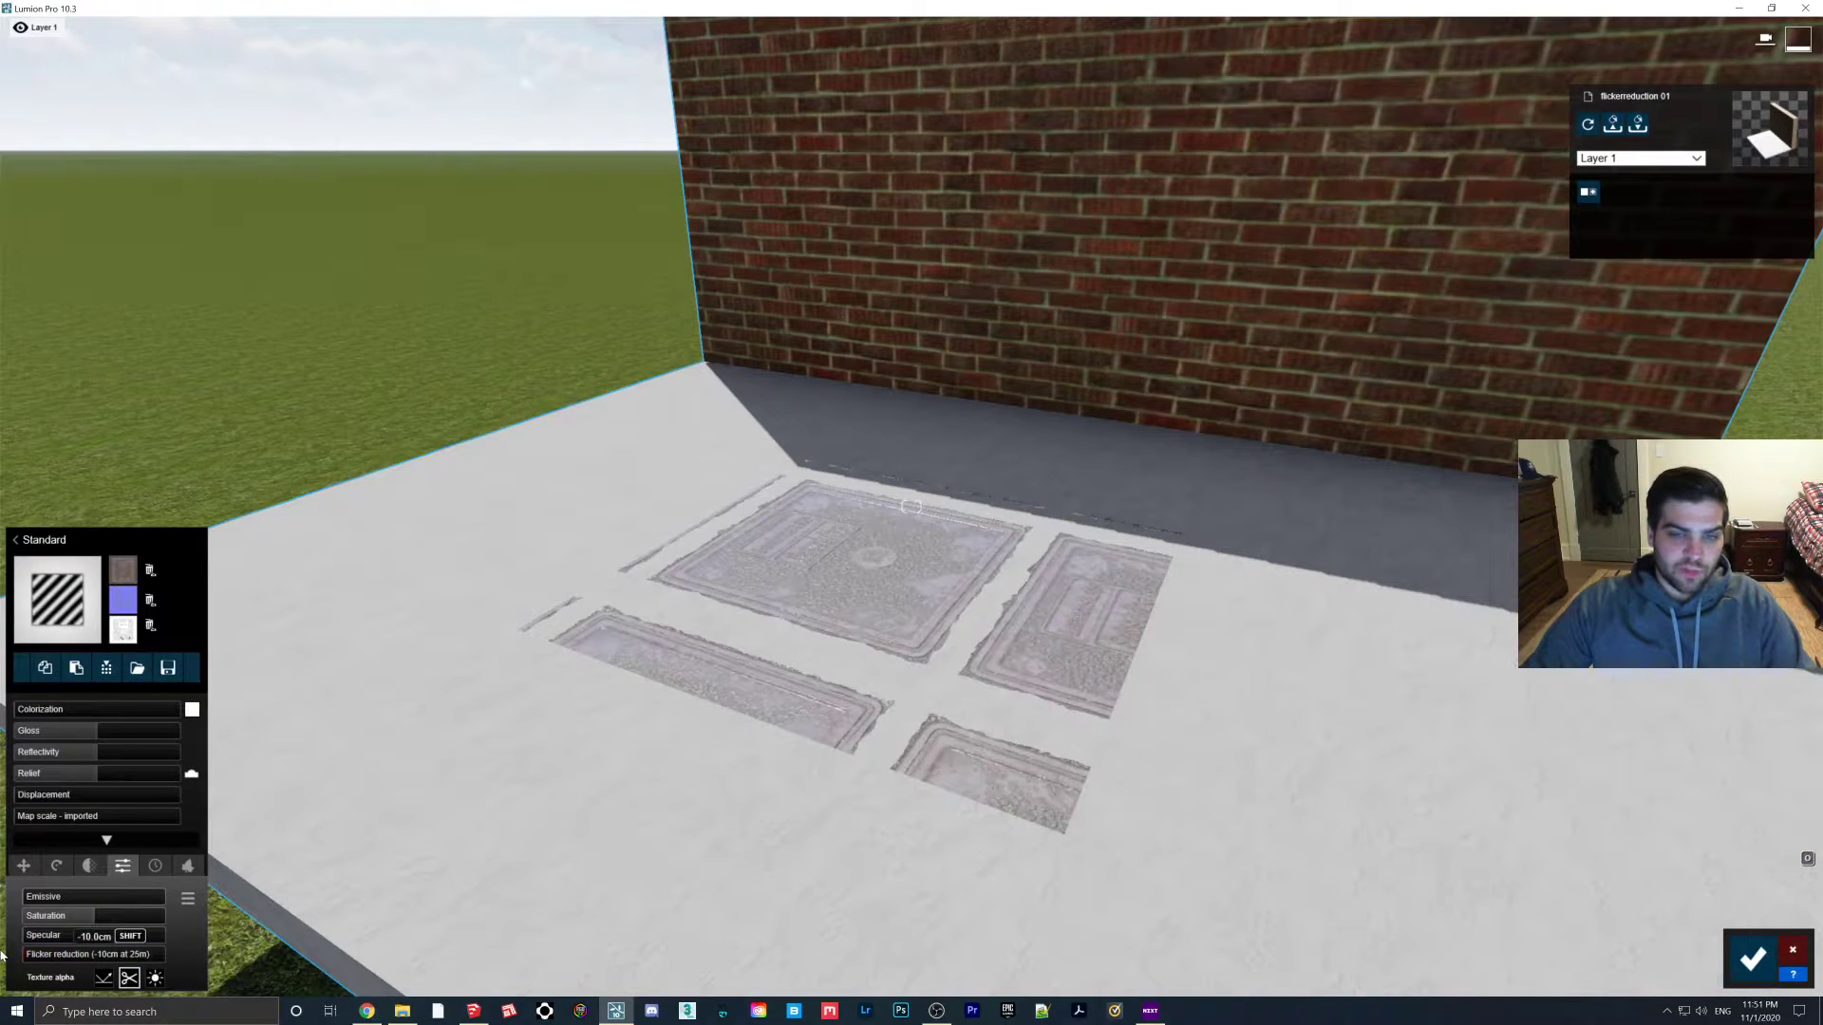
pyautogui.press('s')
pyautogui.moveTo(1092, 665); pyautogui.dragTo(999, 640, button='right')
pyautogui.press('w')
pyautogui.press('s')
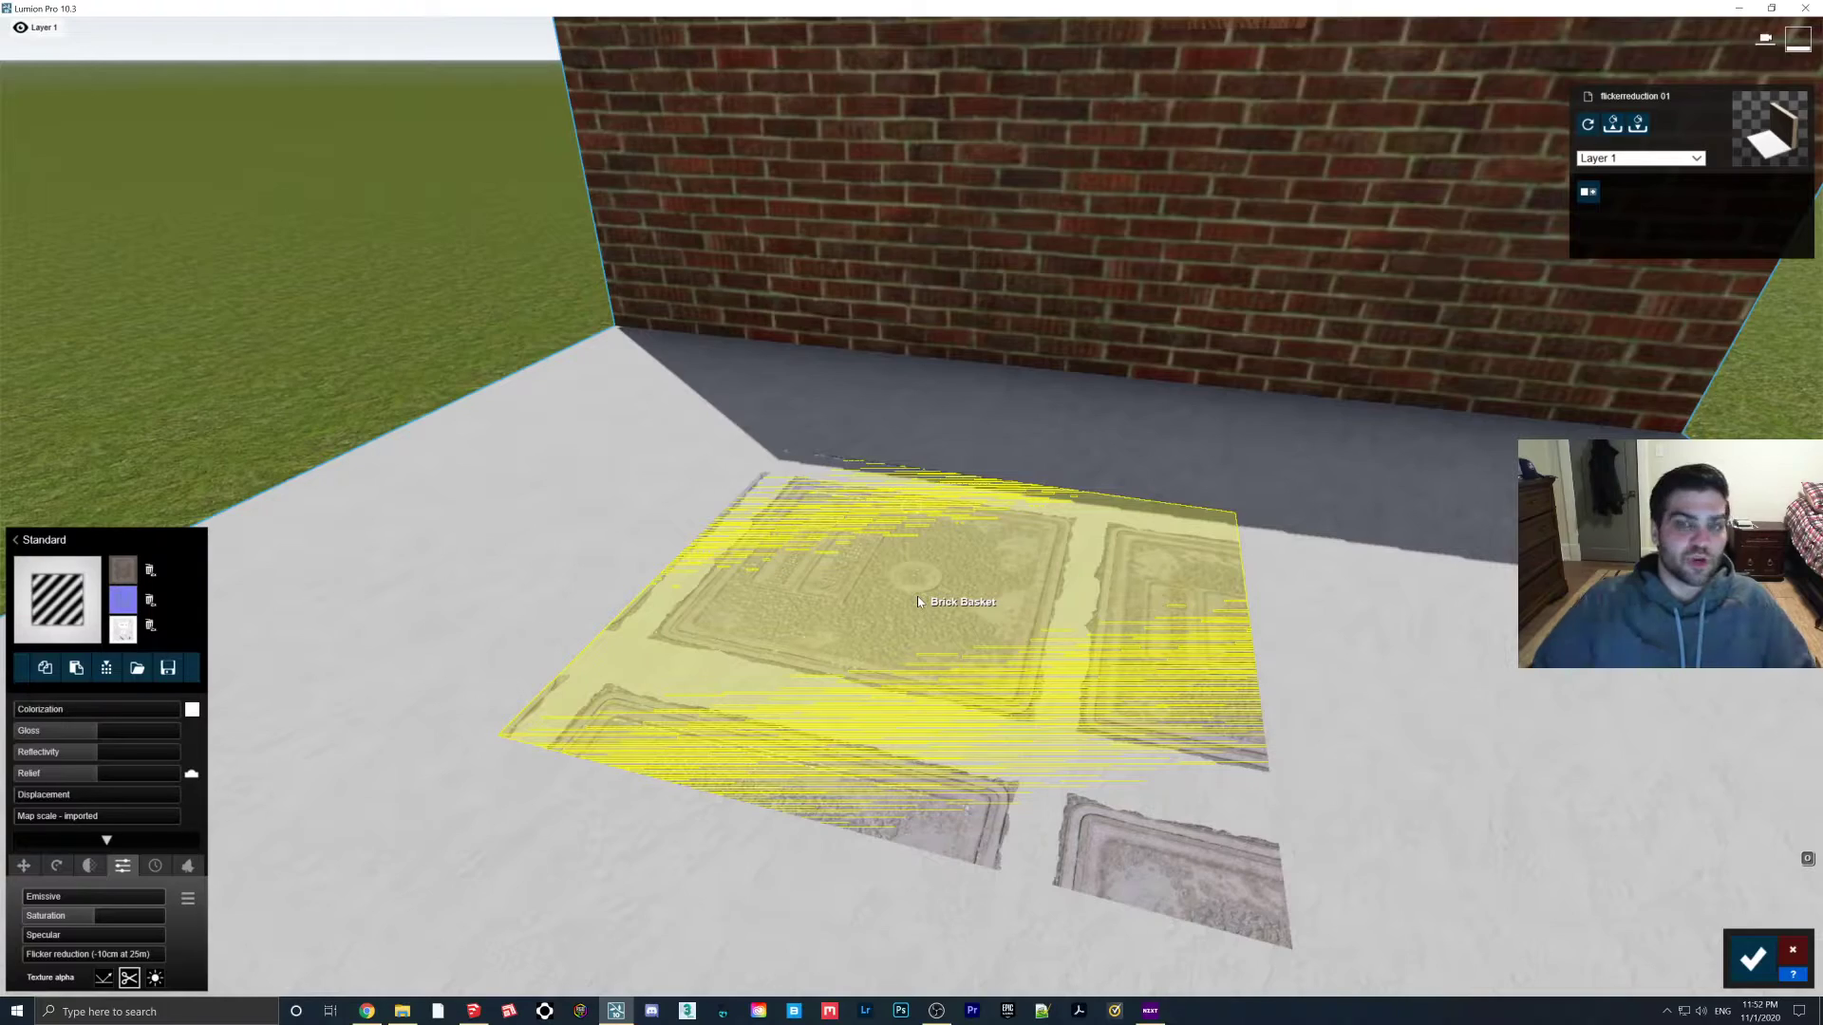
# Switch to a custom map scale, enlarge the manhole texture, and offset it across the patch
pyautogui.moveTo(890, 580); pyautogui.dragTo(1033, 609, button='right')
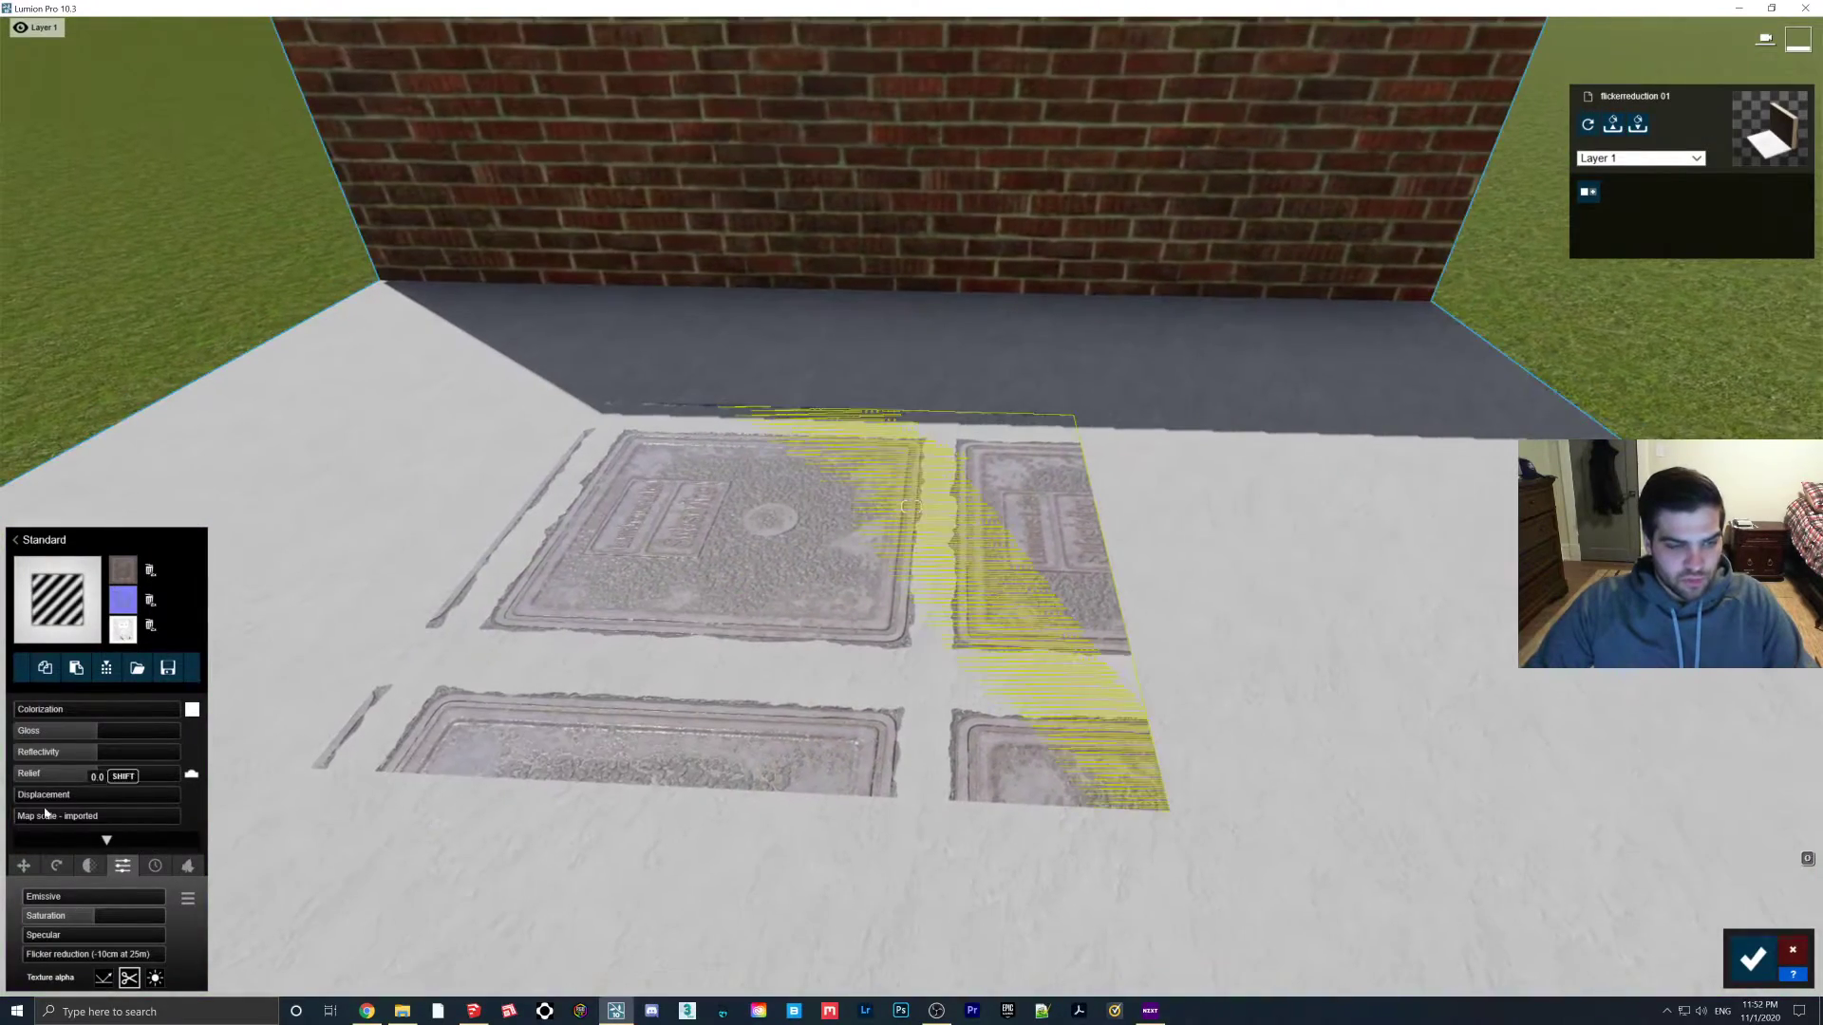
pyautogui.click(36, 822)
pyautogui.moveTo(36, 822); pyautogui.dragTo(53, 826)
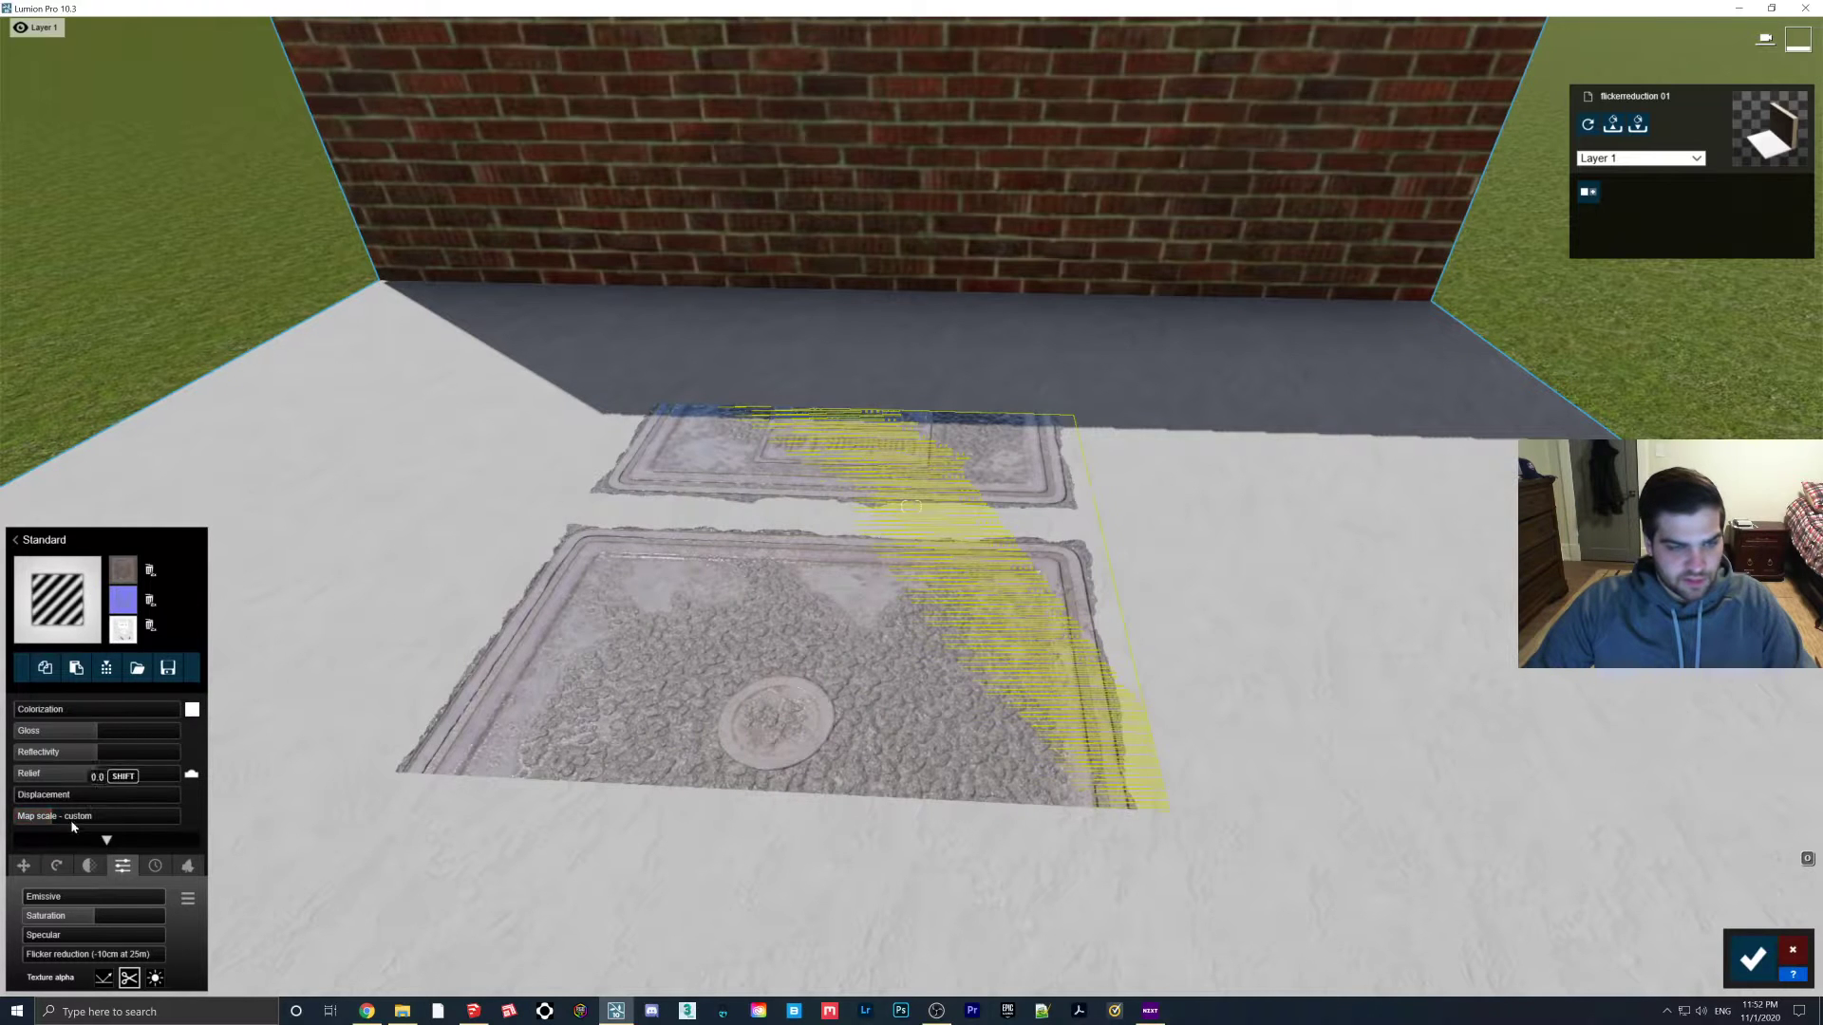
pyautogui.click(24, 865)
pyautogui.moveTo(52, 897); pyautogui.dragTo(106, 897)
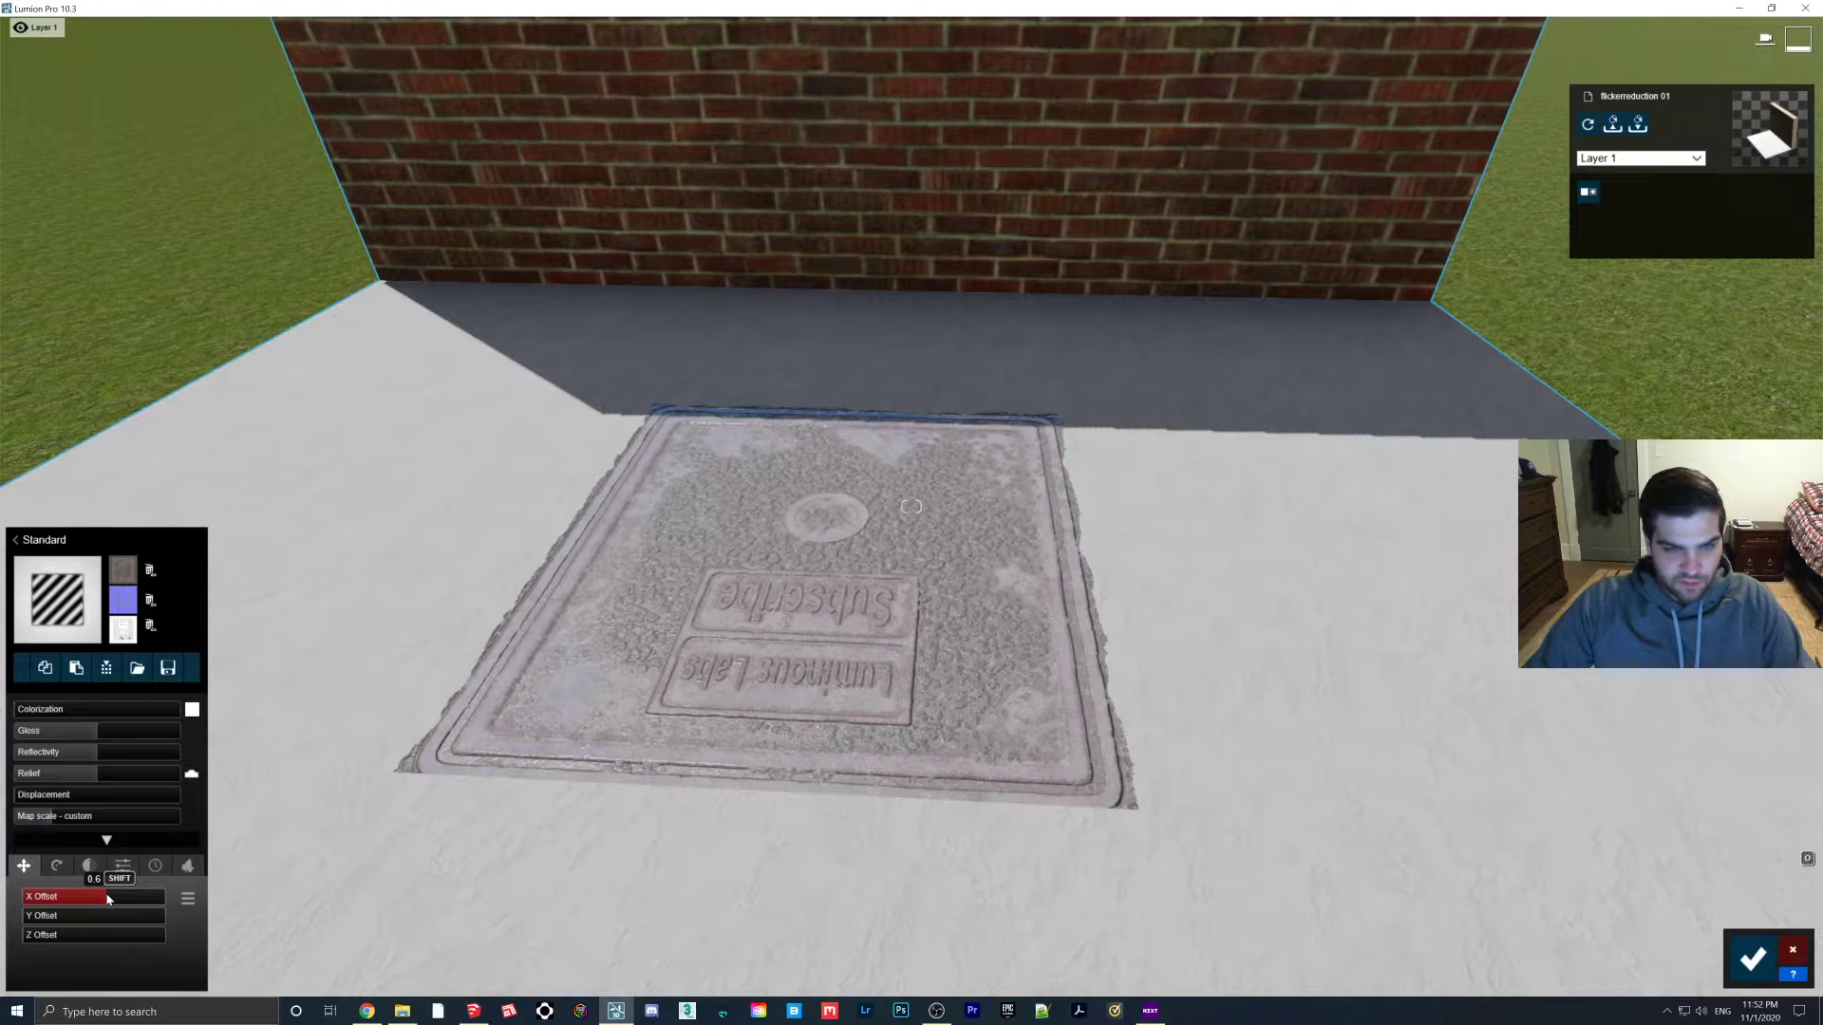
pyautogui.moveTo(54, 823); pyautogui.dragTo(50, 824)
pyautogui.moveTo(76, 897); pyautogui.dragTo(96, 898)
# Rotate the manhole texture to 160.2°, shift it into place, and raise relief to 1.5
pyautogui.click(56, 866)
pyautogui.click(24, 866)
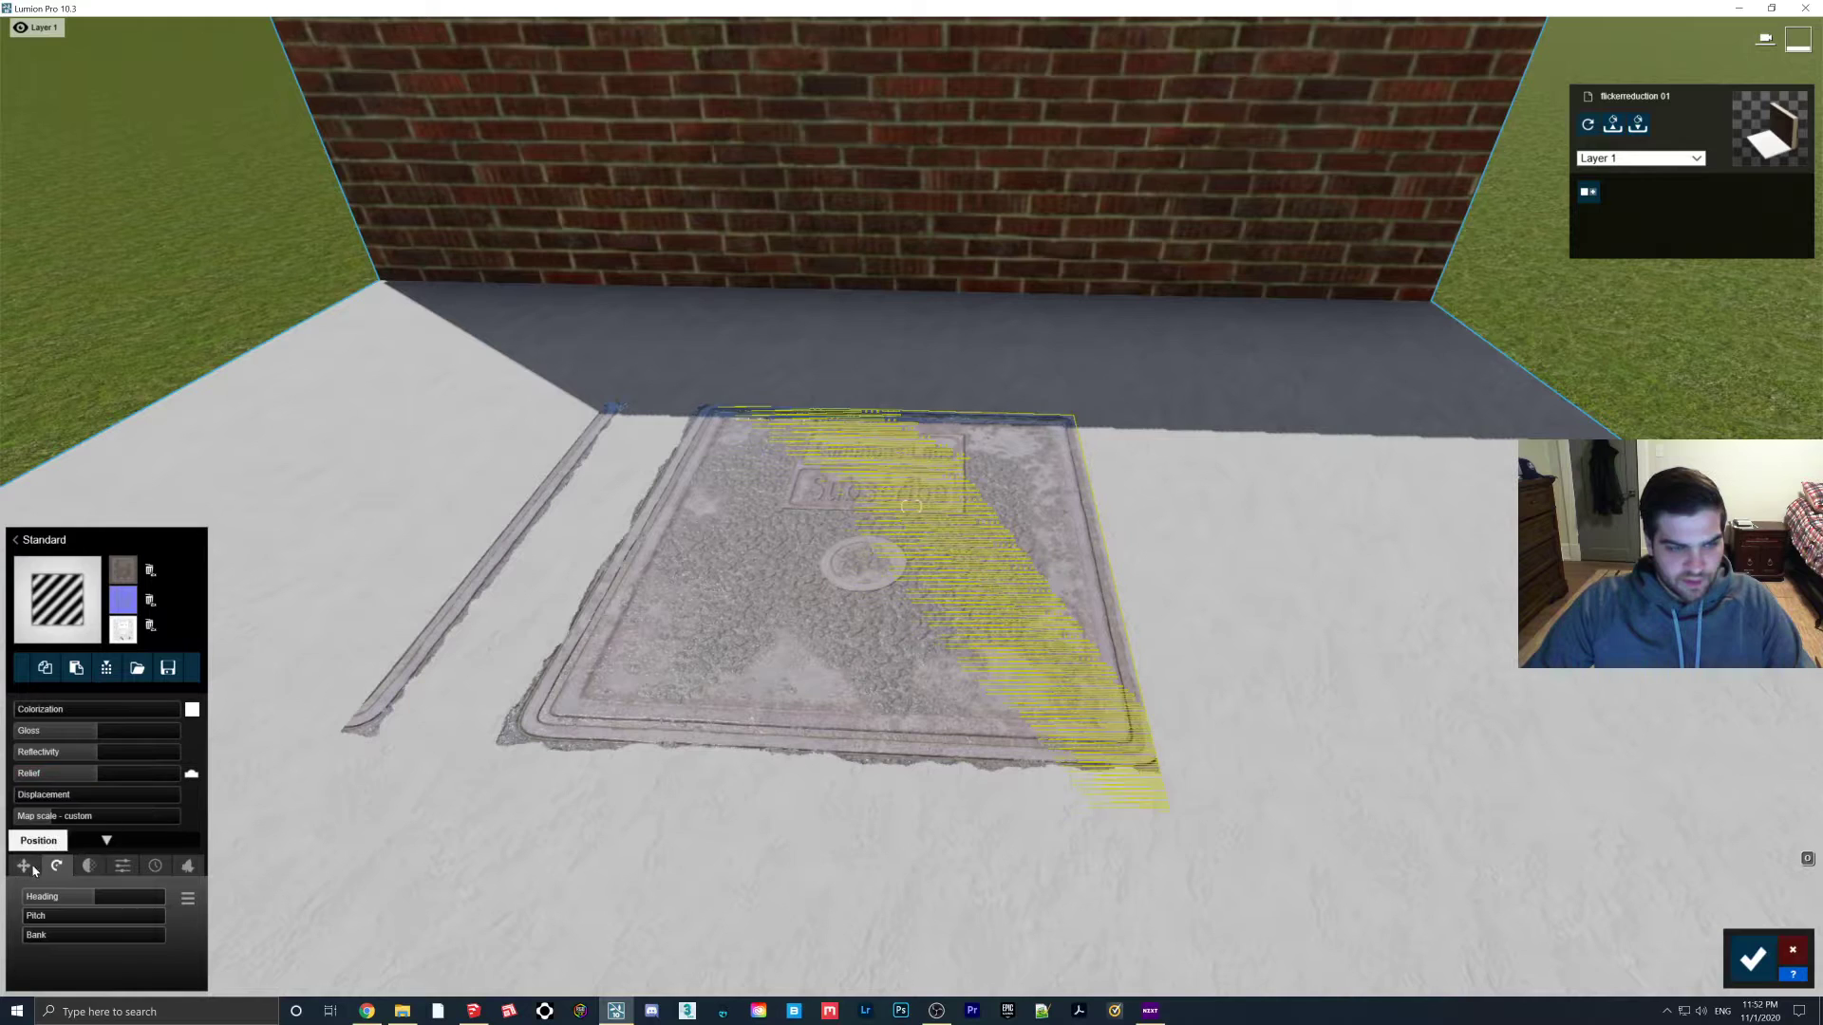
pyautogui.moveTo(53, 921); pyautogui.dragTo(45, 937)
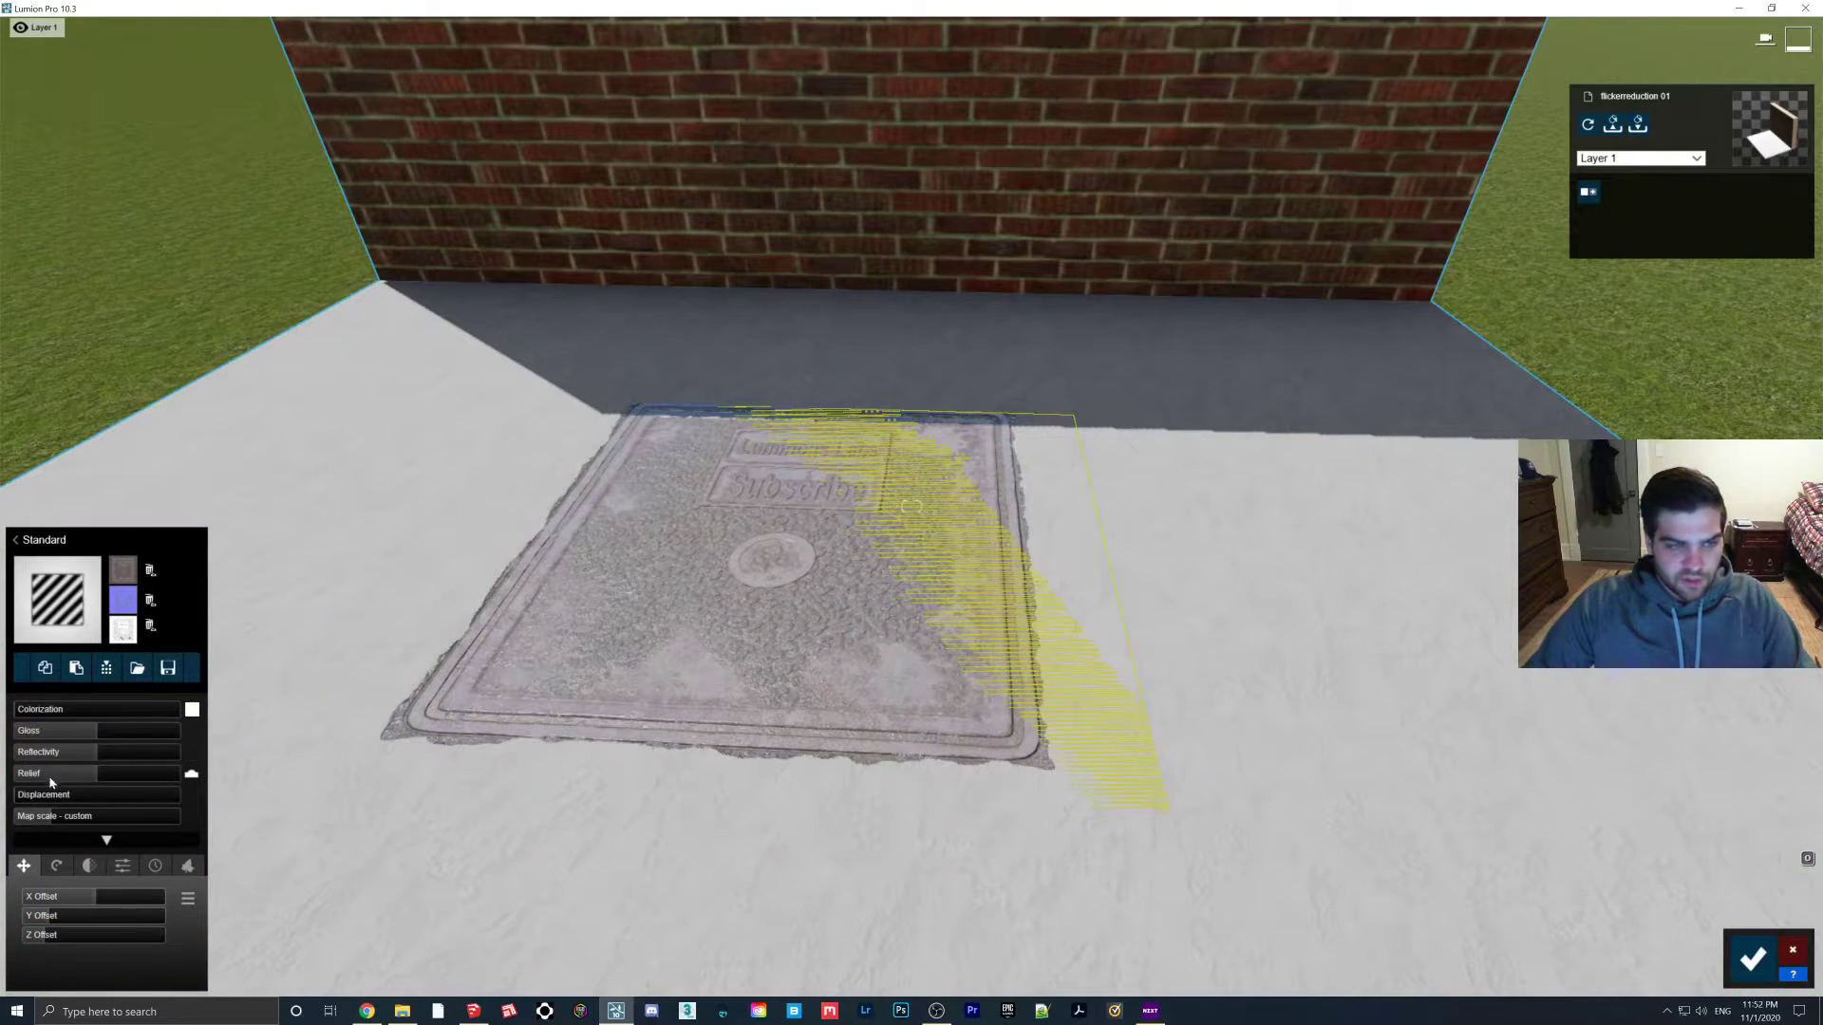
pyautogui.moveTo(104, 774); pyautogui.dragTo(33, 796)
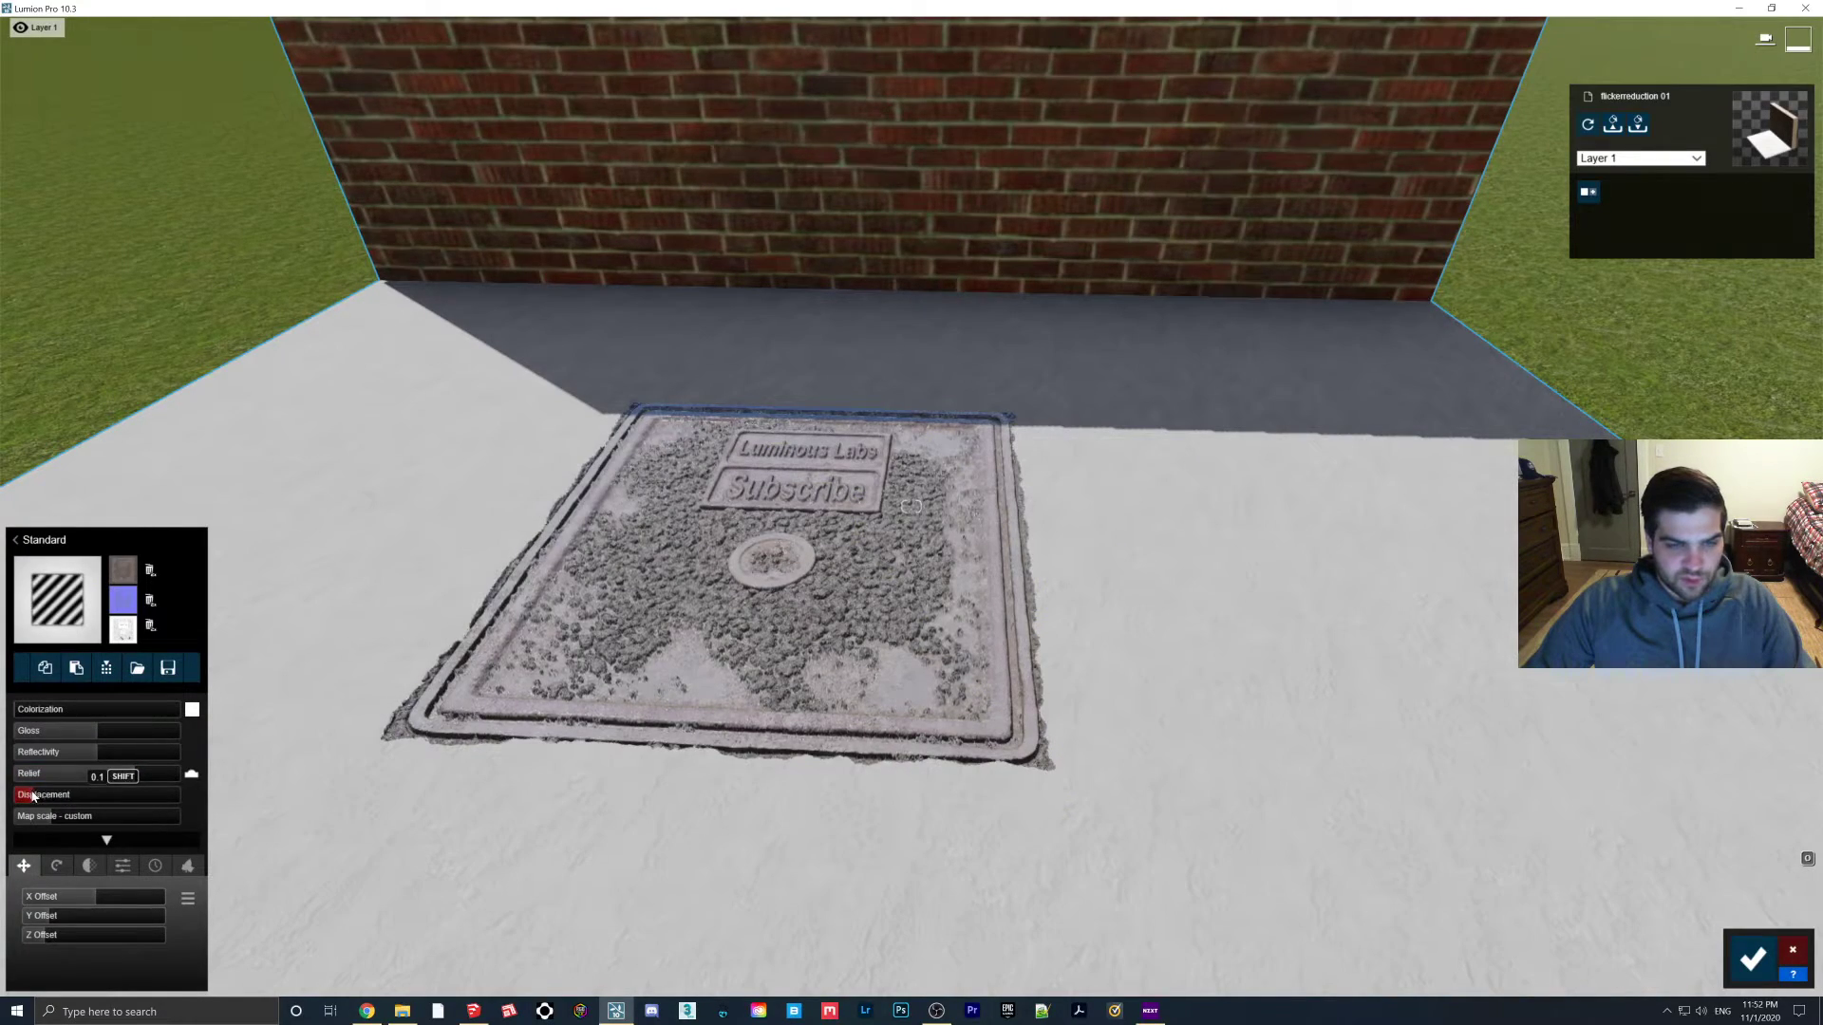
pyautogui.moveTo(917, 808); pyautogui.dragTo(1239, 708, button='right')
# Check the manhole cover up close and accept the material changes
pyautogui.press('s')
pyautogui.press('w')
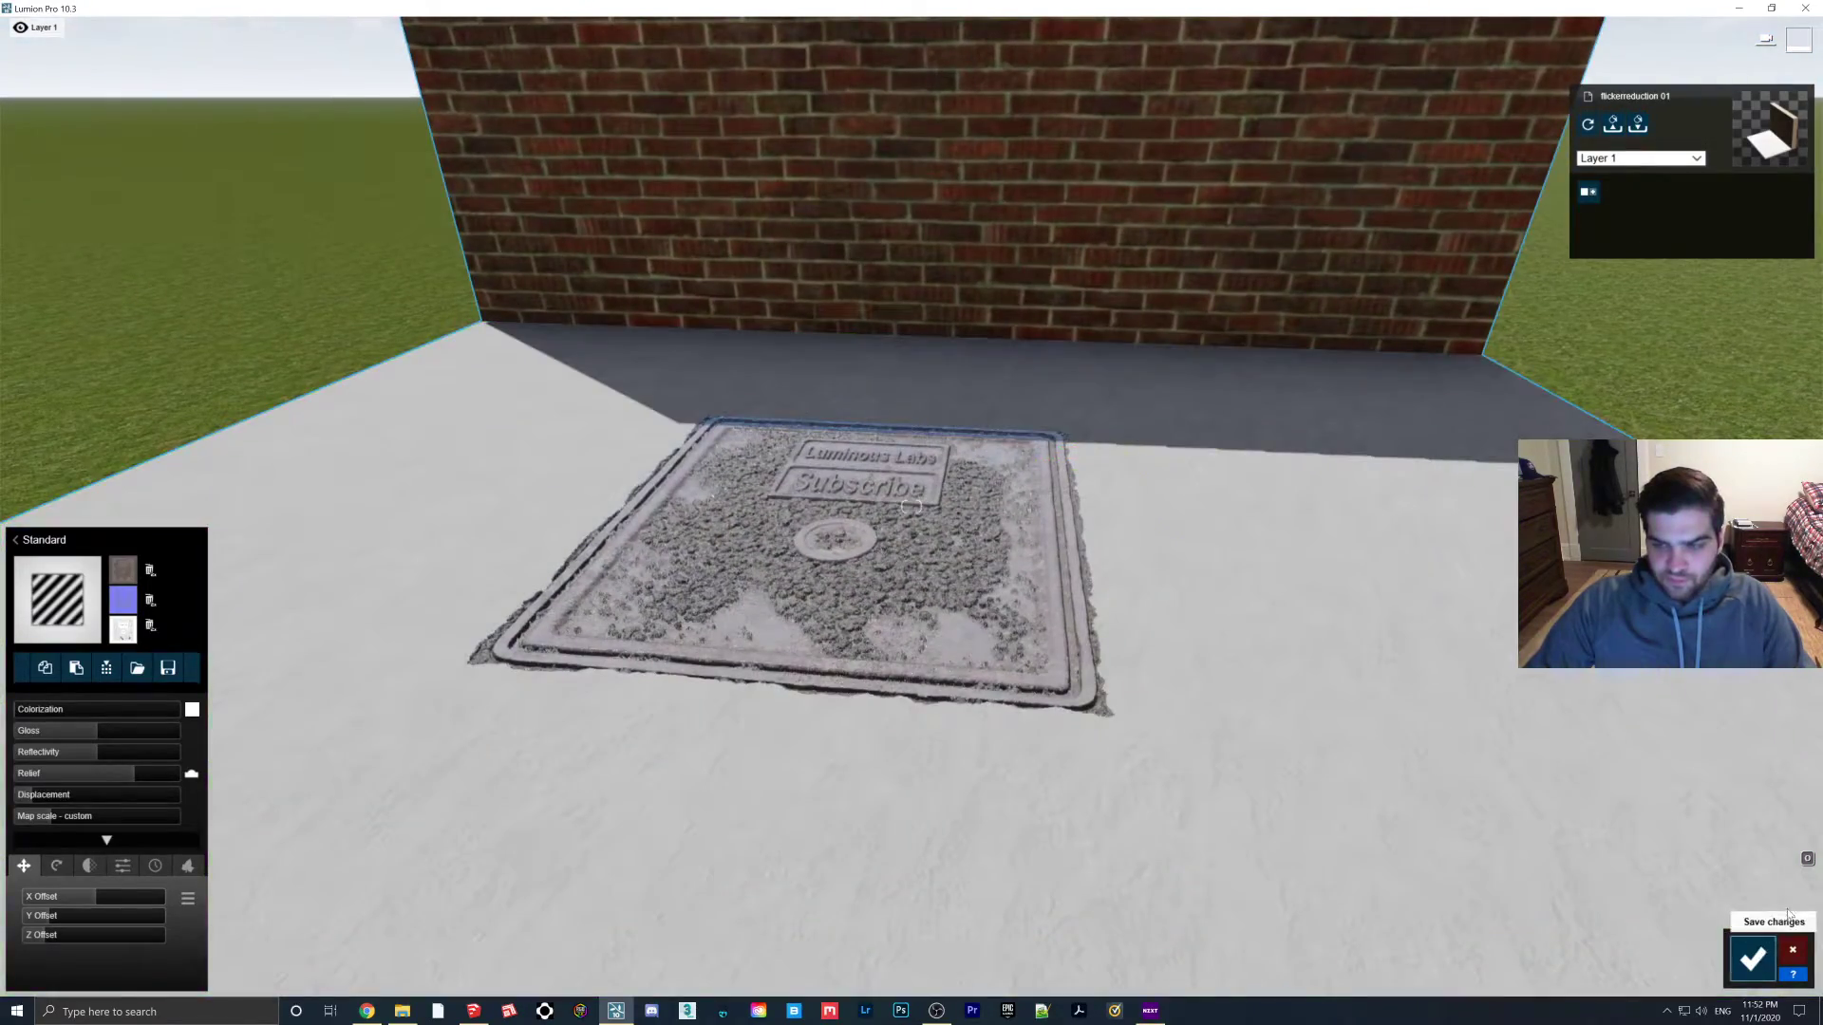
pyautogui.click(1753, 959)
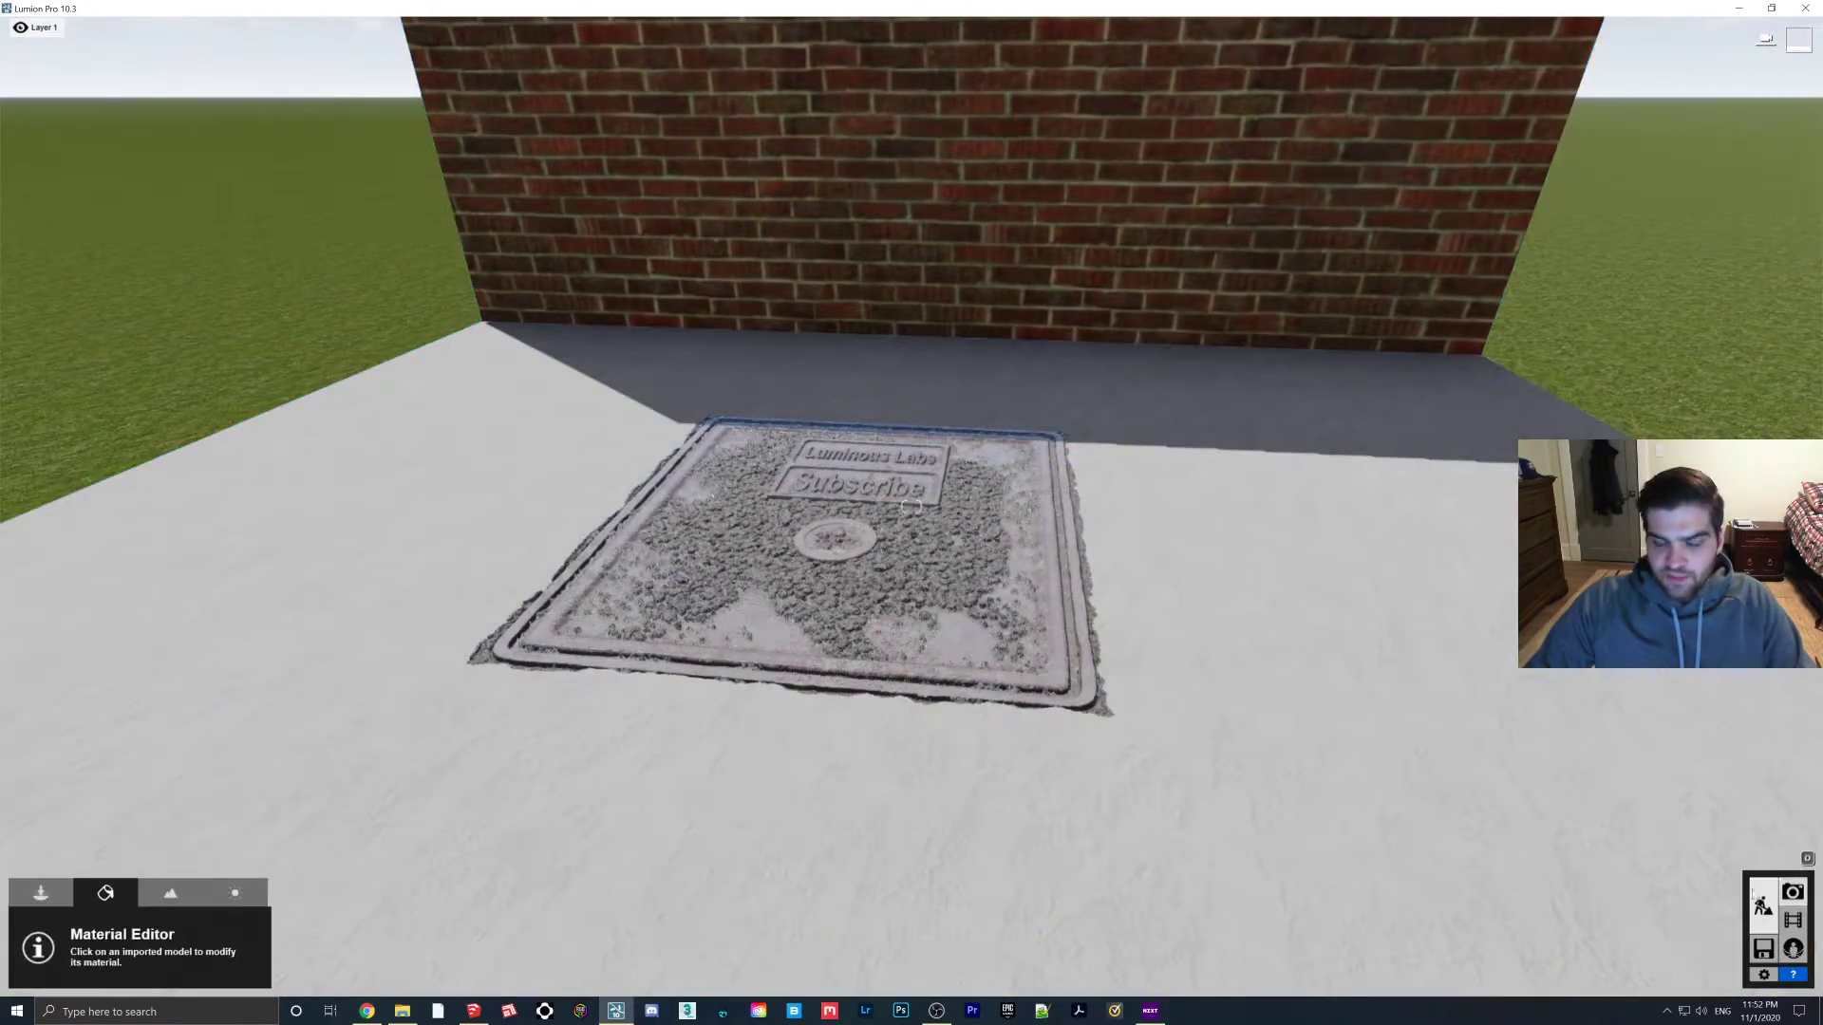
# Enter Photo mode and frame the camera closer on the manhole cover
pyautogui.click(1792, 894)
pyautogui.moveTo(1076, 474); pyautogui.dragTo(1090, 458, button='right')
pyautogui.press('w')
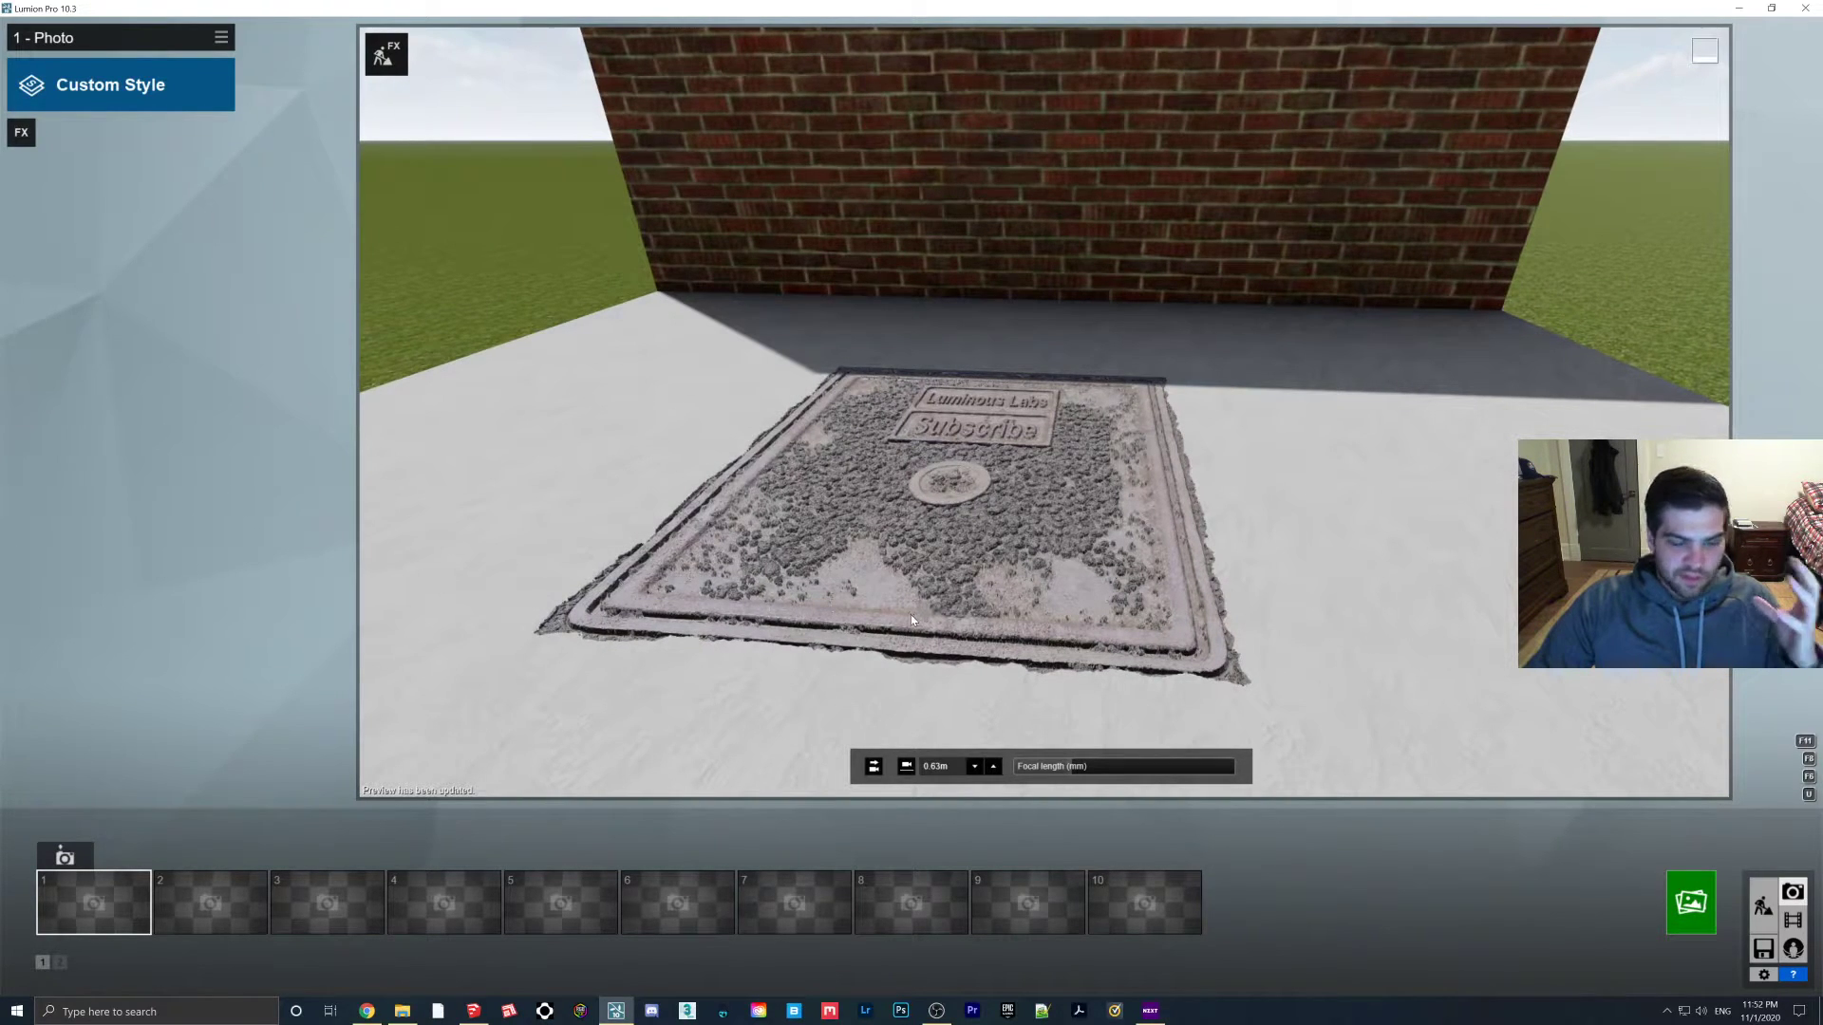
# Return to Build mode and look over the manhole mat, brick wall and slab
pyautogui.click(1763, 907)
pyautogui.press('w')
pyautogui.moveTo(1045, 513); pyautogui.dragTo(912, 518, button='right')
pyautogui.press('d')
pyautogui.press('s')
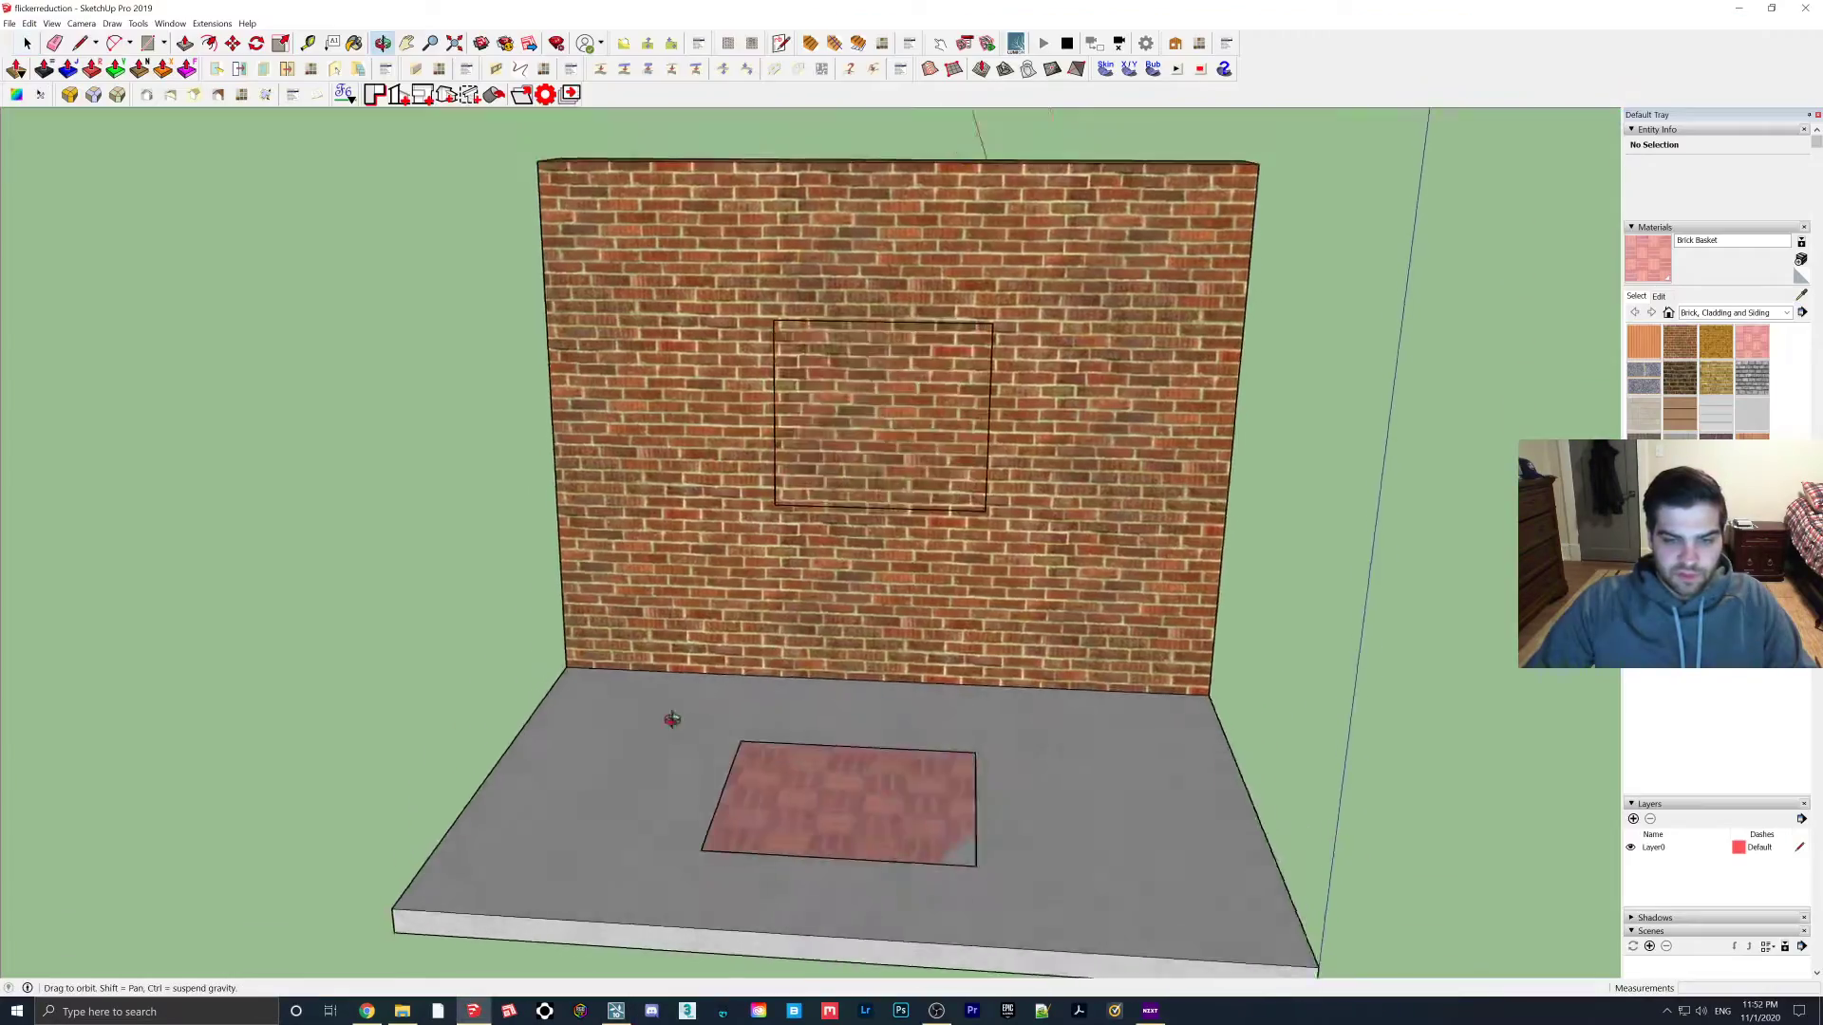
pyautogui.moveTo(673, 720)
pyautogui.mouseDown(button='middle')
pyautogui.moveTo(1022, 709)
pyautogui.moveTo(750, 690)
pyautogui.mouseUp(button='middle')
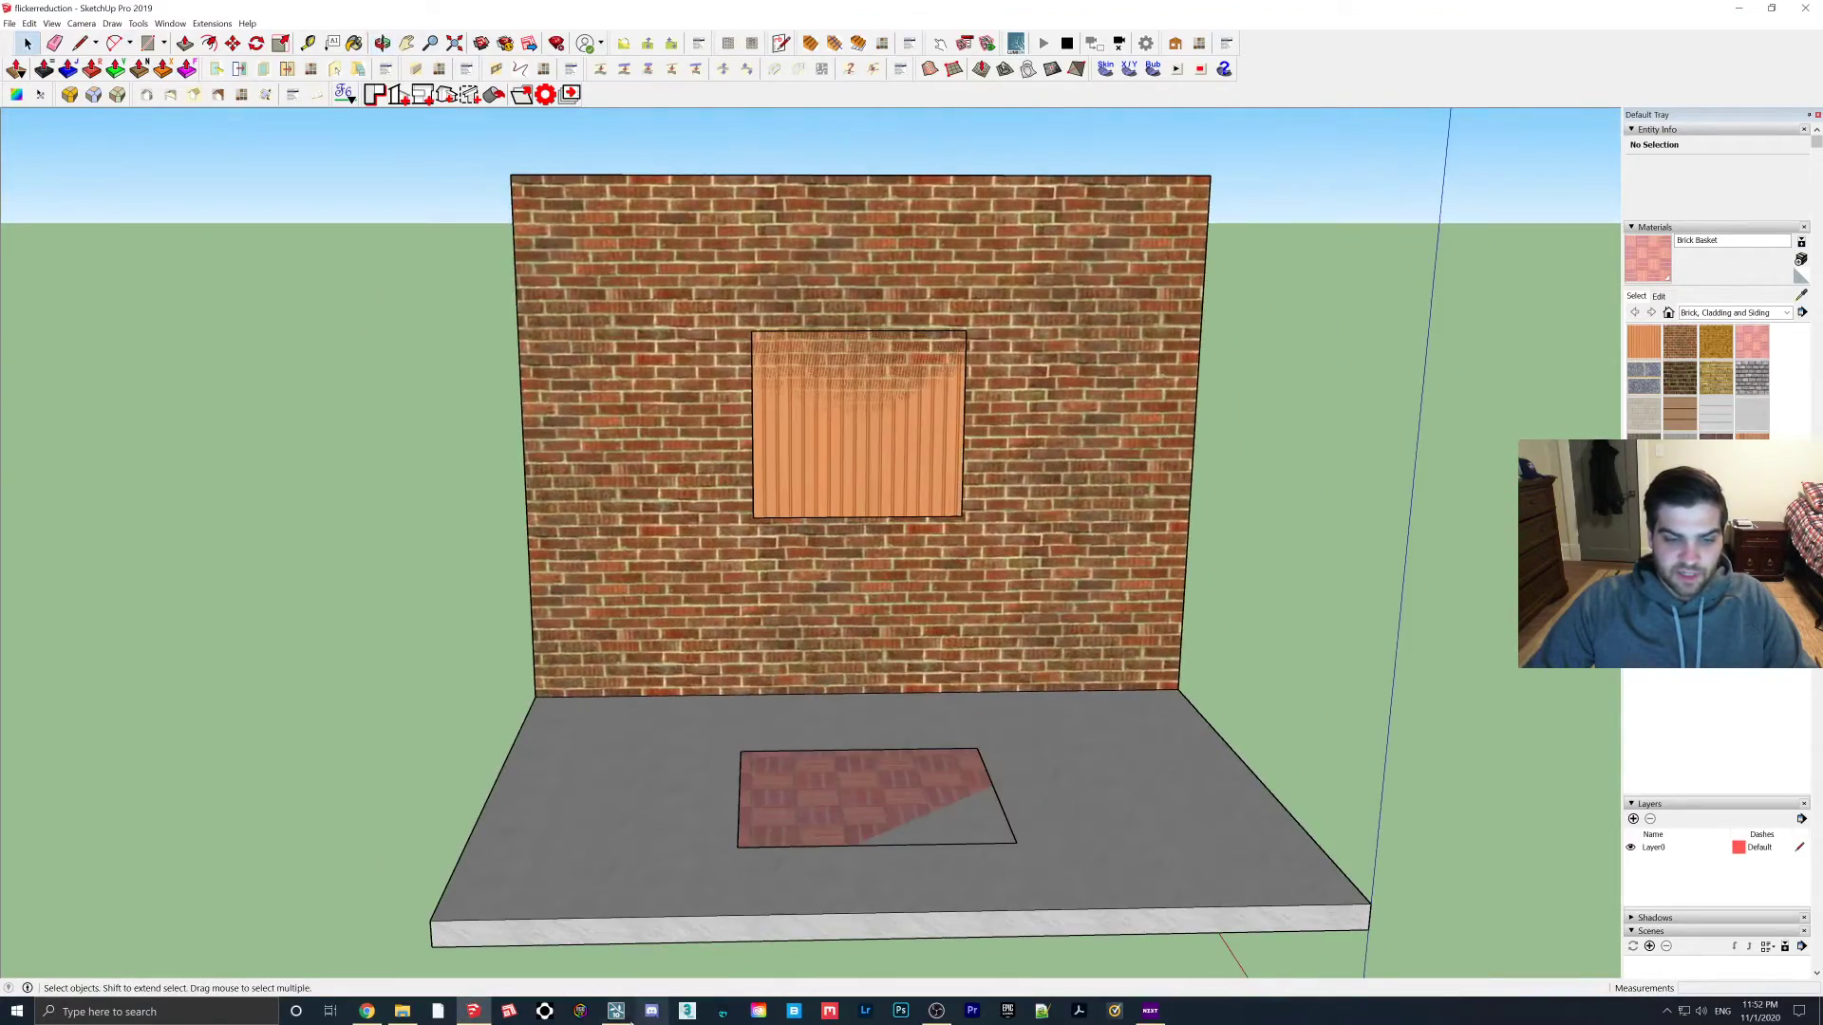
pyautogui.click(622, 1012)
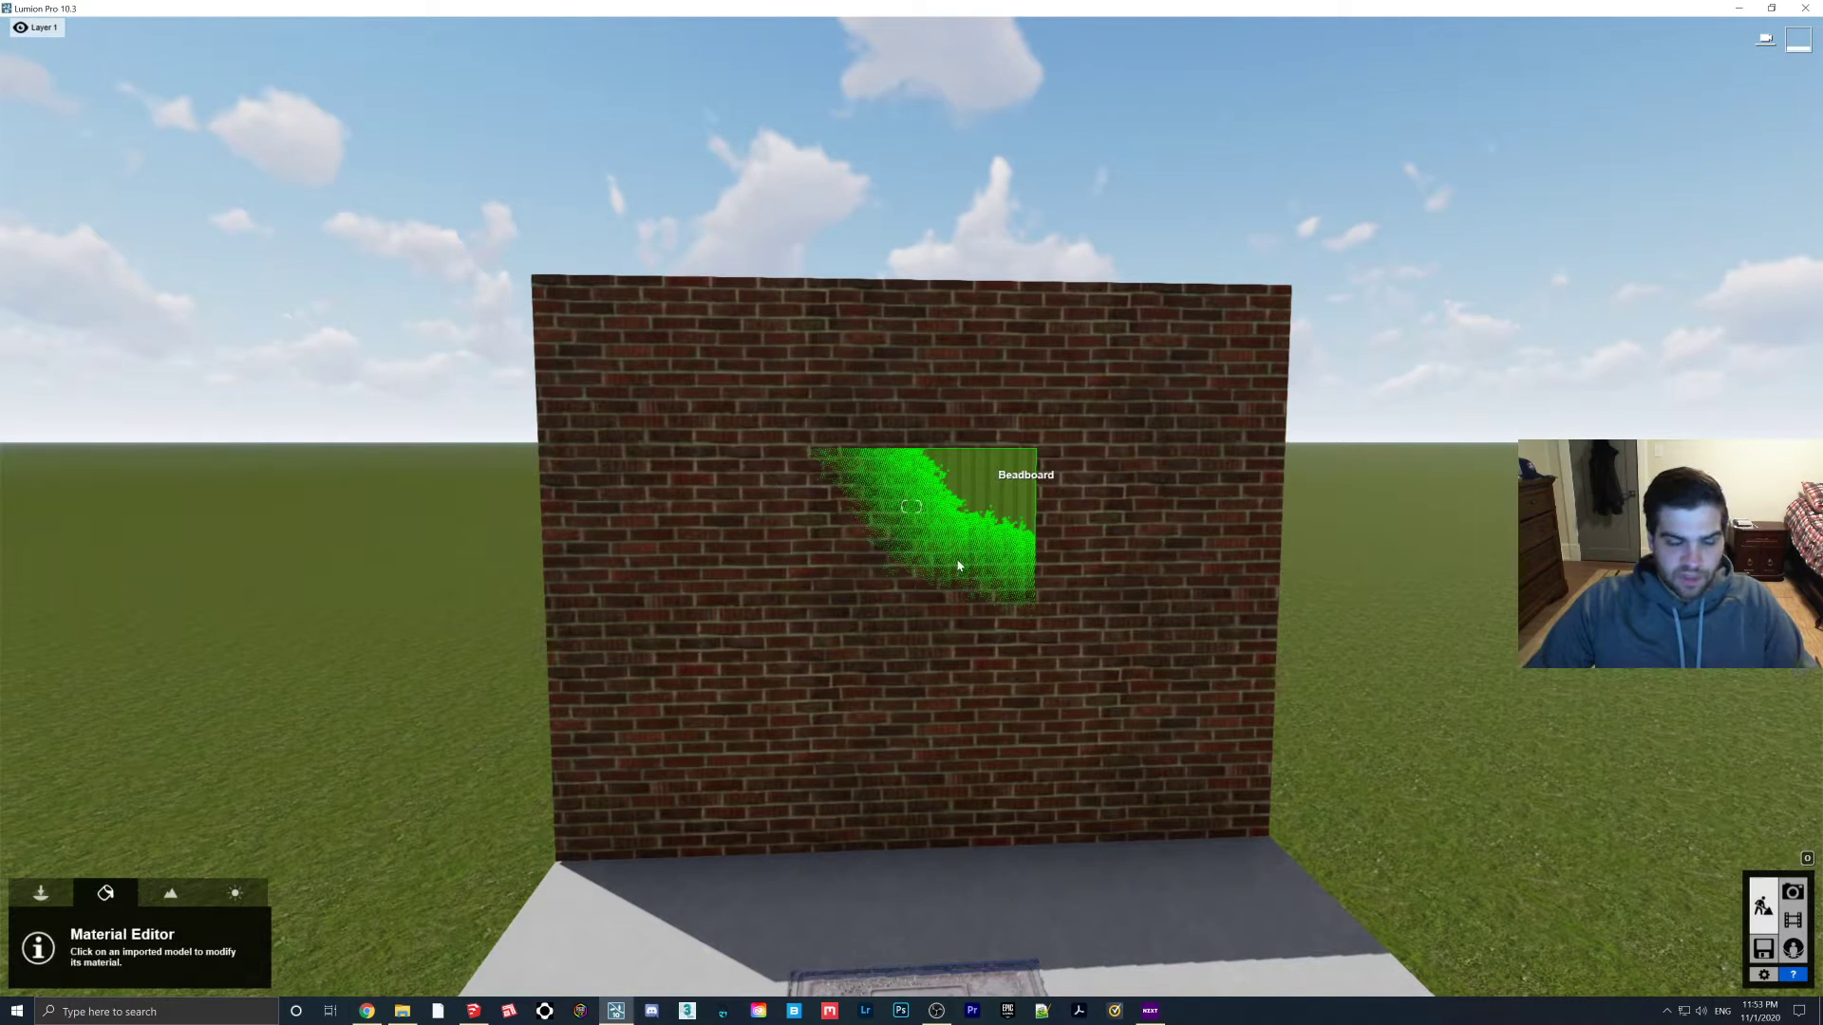
# Give the wall's Beadboard panel a Standard material with the spray_paint_tag_ColorOPAC colour map
pyautogui.click(953, 555)
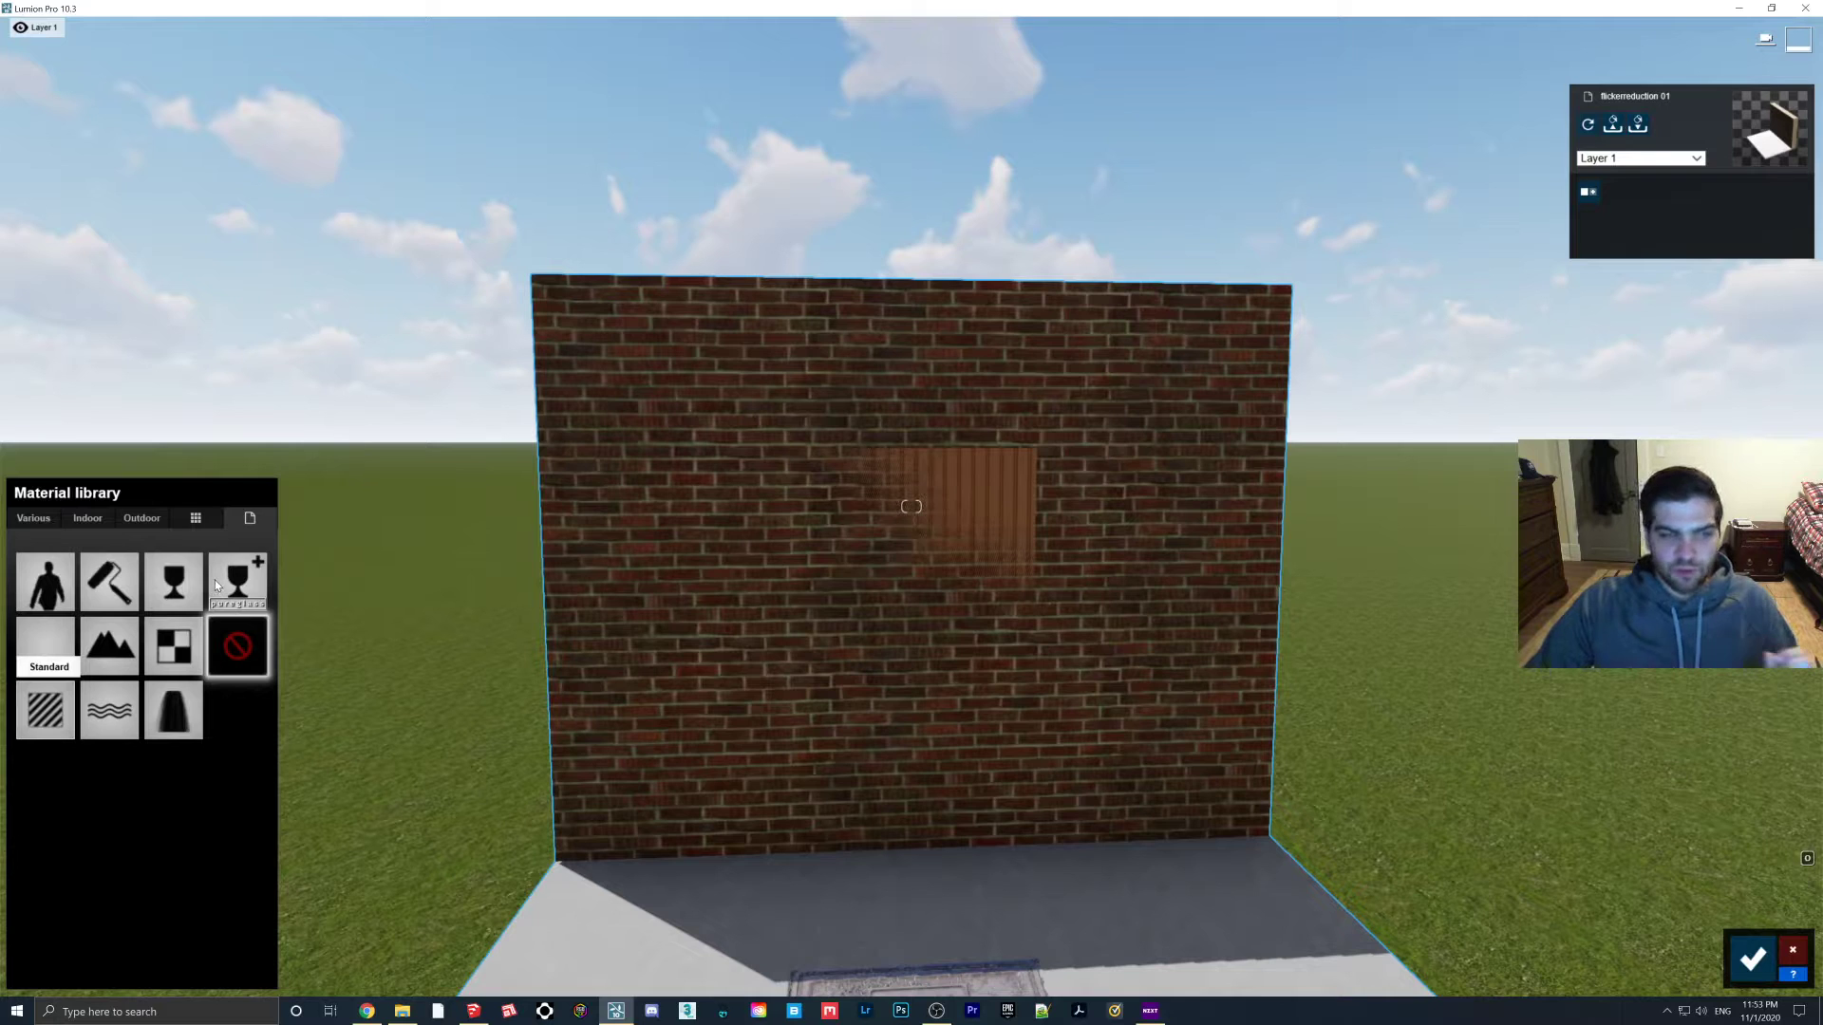
pyautogui.click(45, 646)
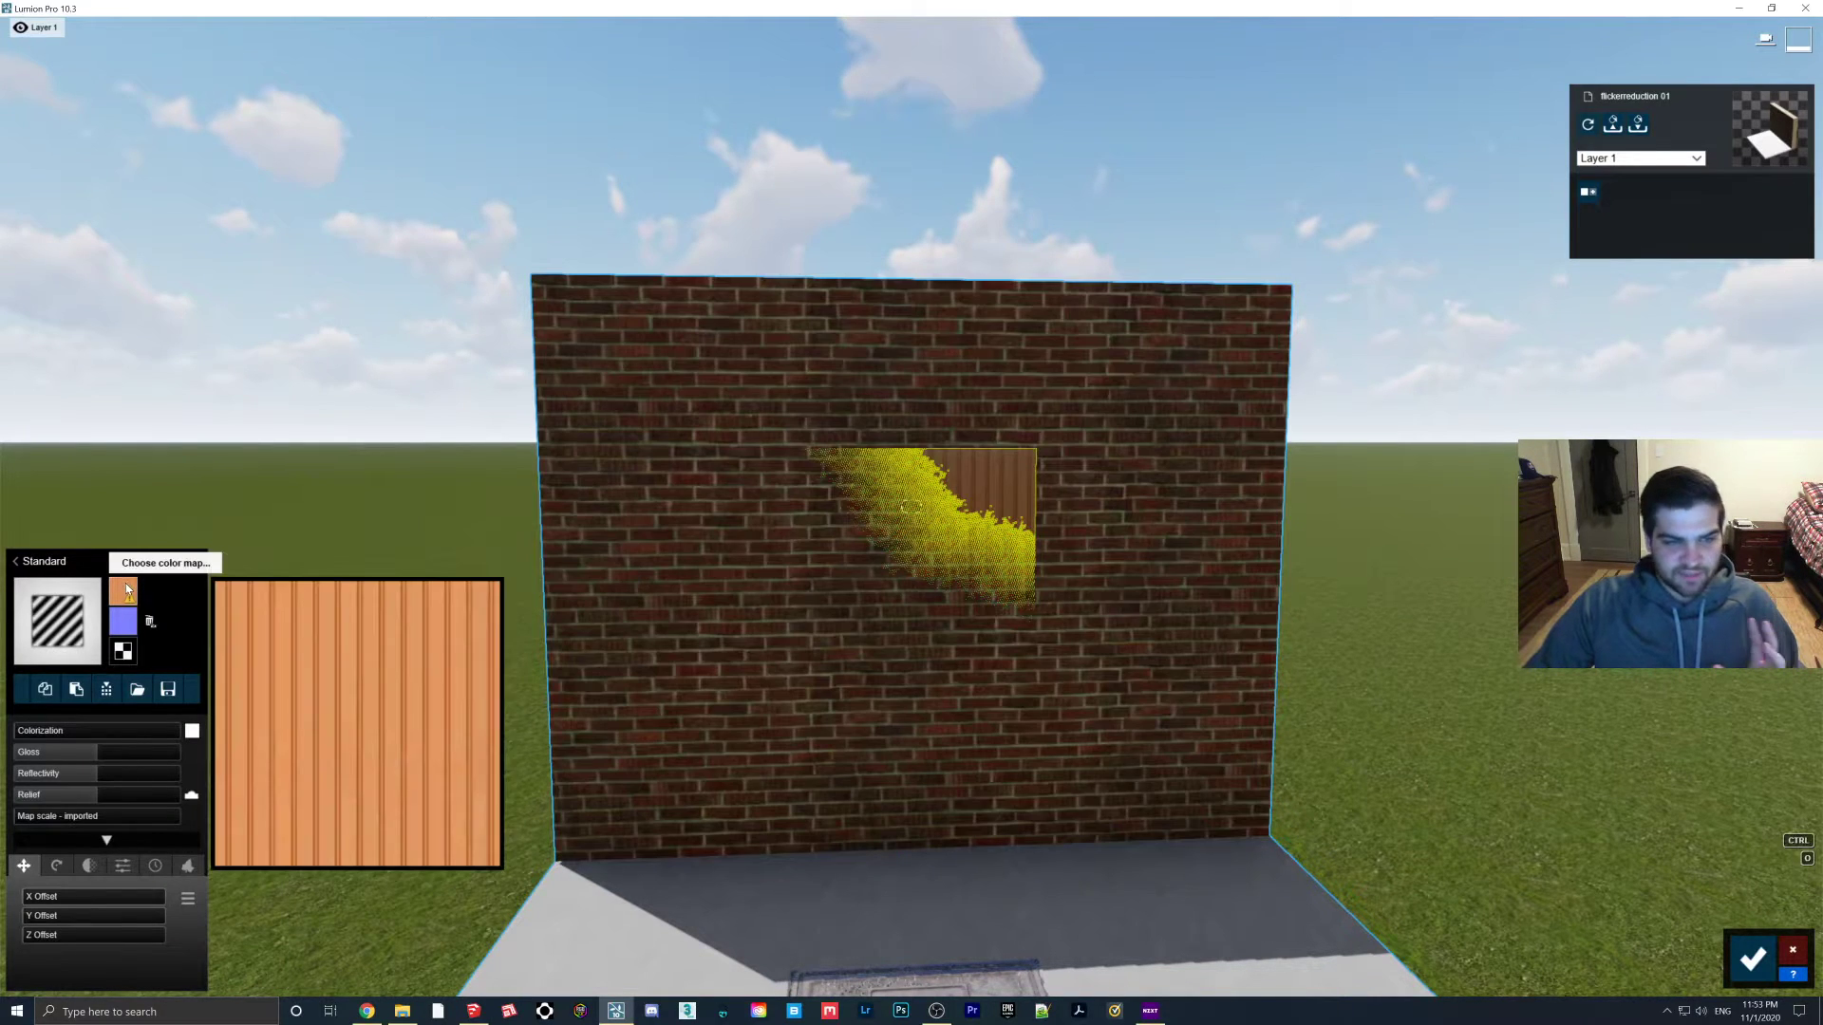
pyautogui.click(124, 593)
pyautogui.click(470, 122)
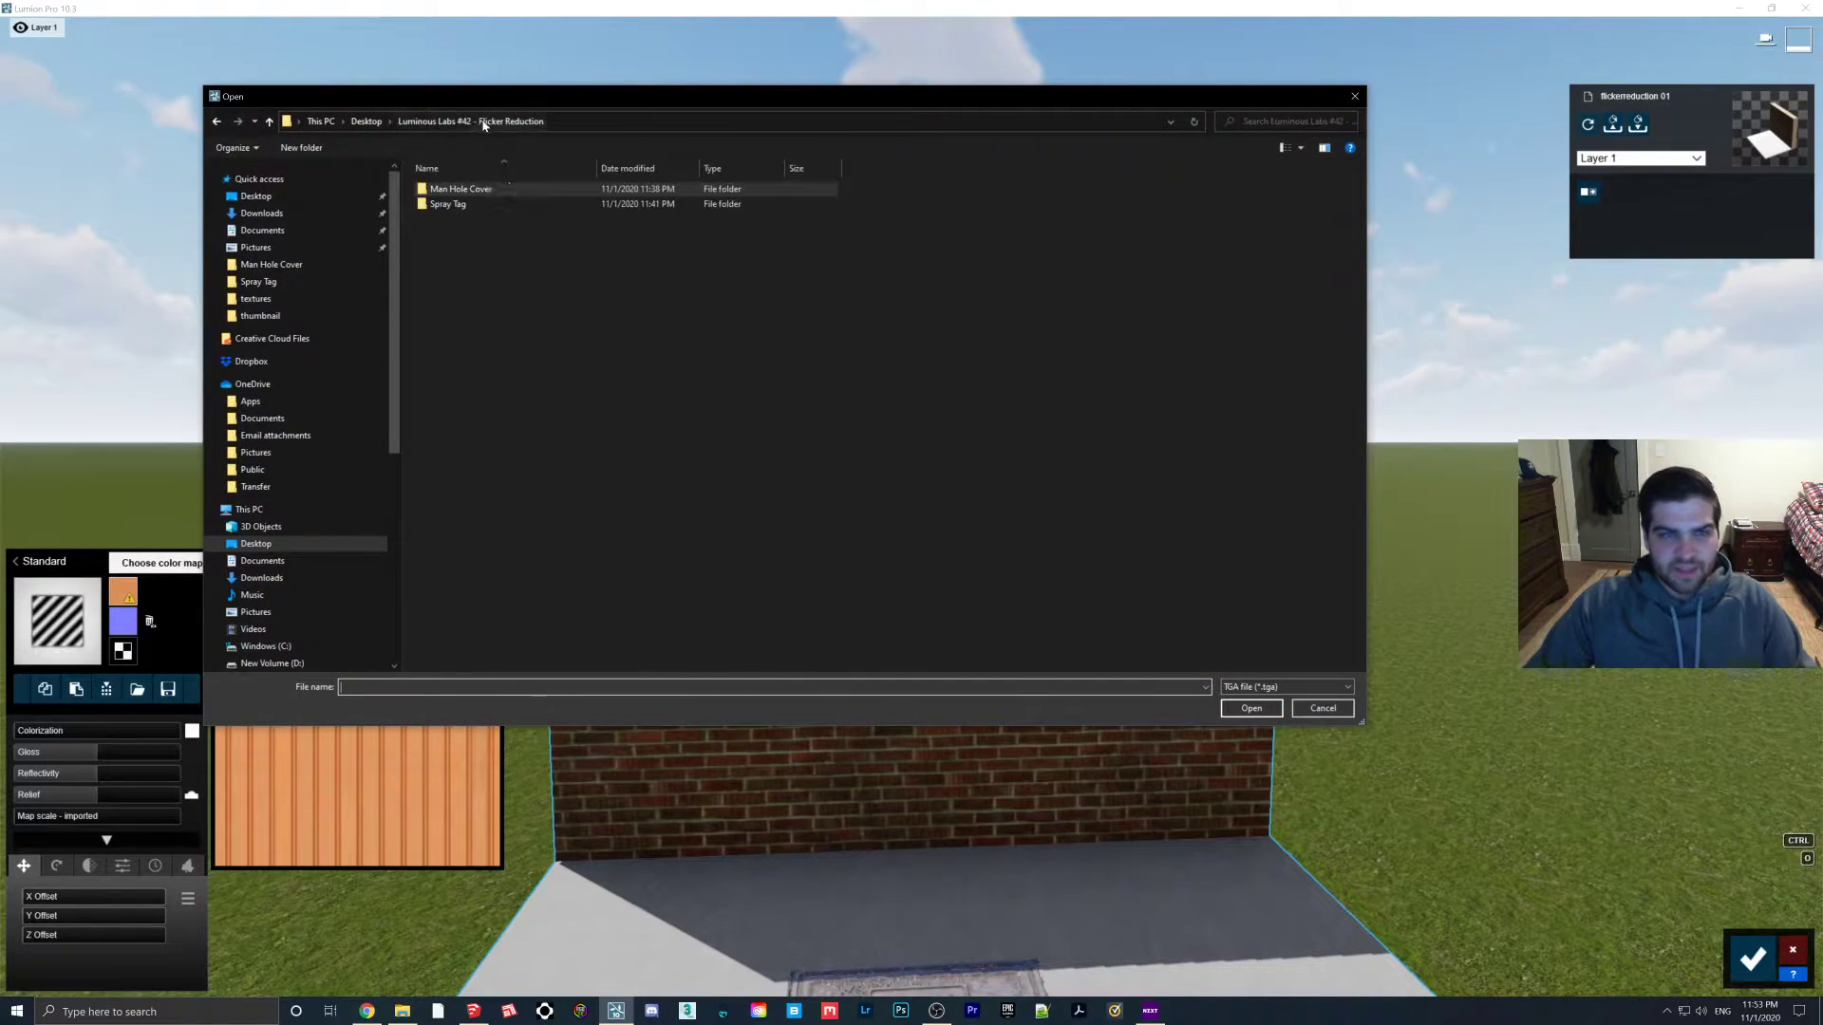
pyautogui.doubleClick(448, 196)
pyautogui.doubleClick(608, 199)
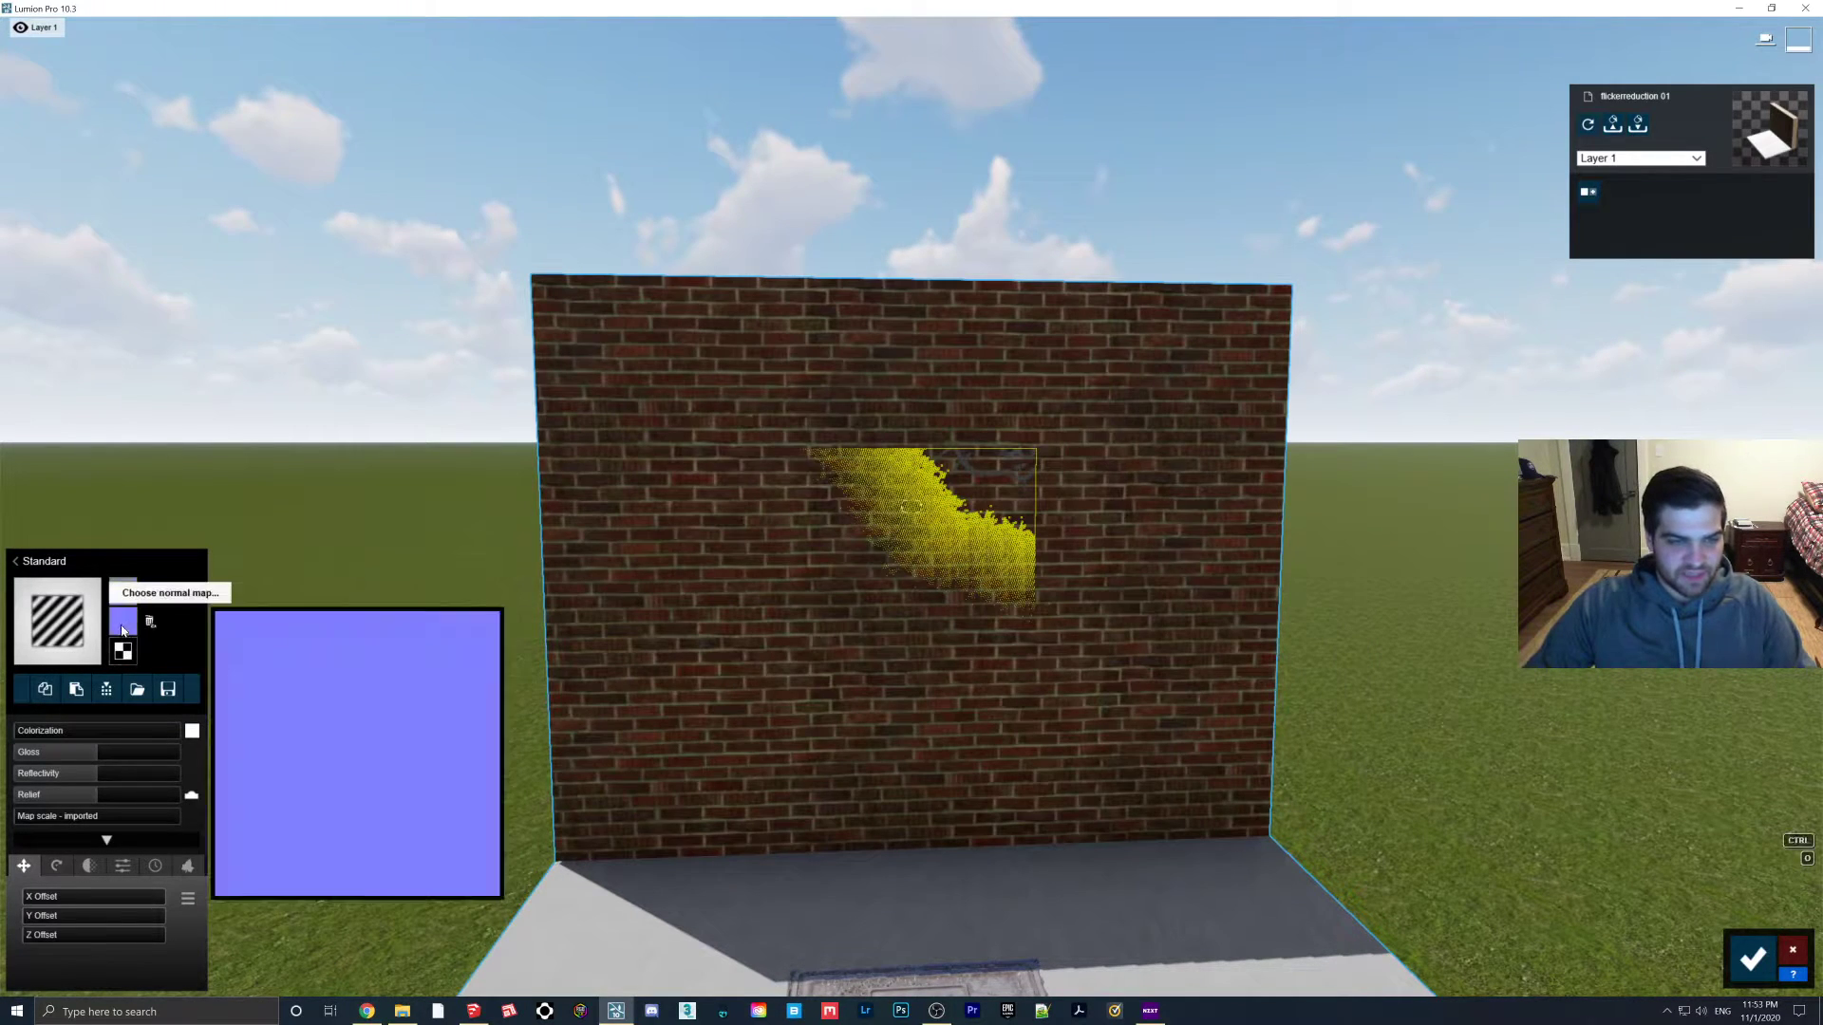
# Load the spray-paint tag NormalGLOSS file as the panel's normal map
pyautogui.click(124, 620)
pyautogui.doubleClick(851, 224)
pyautogui.scroll(5, 961, 539)
pyautogui.click(122, 866)
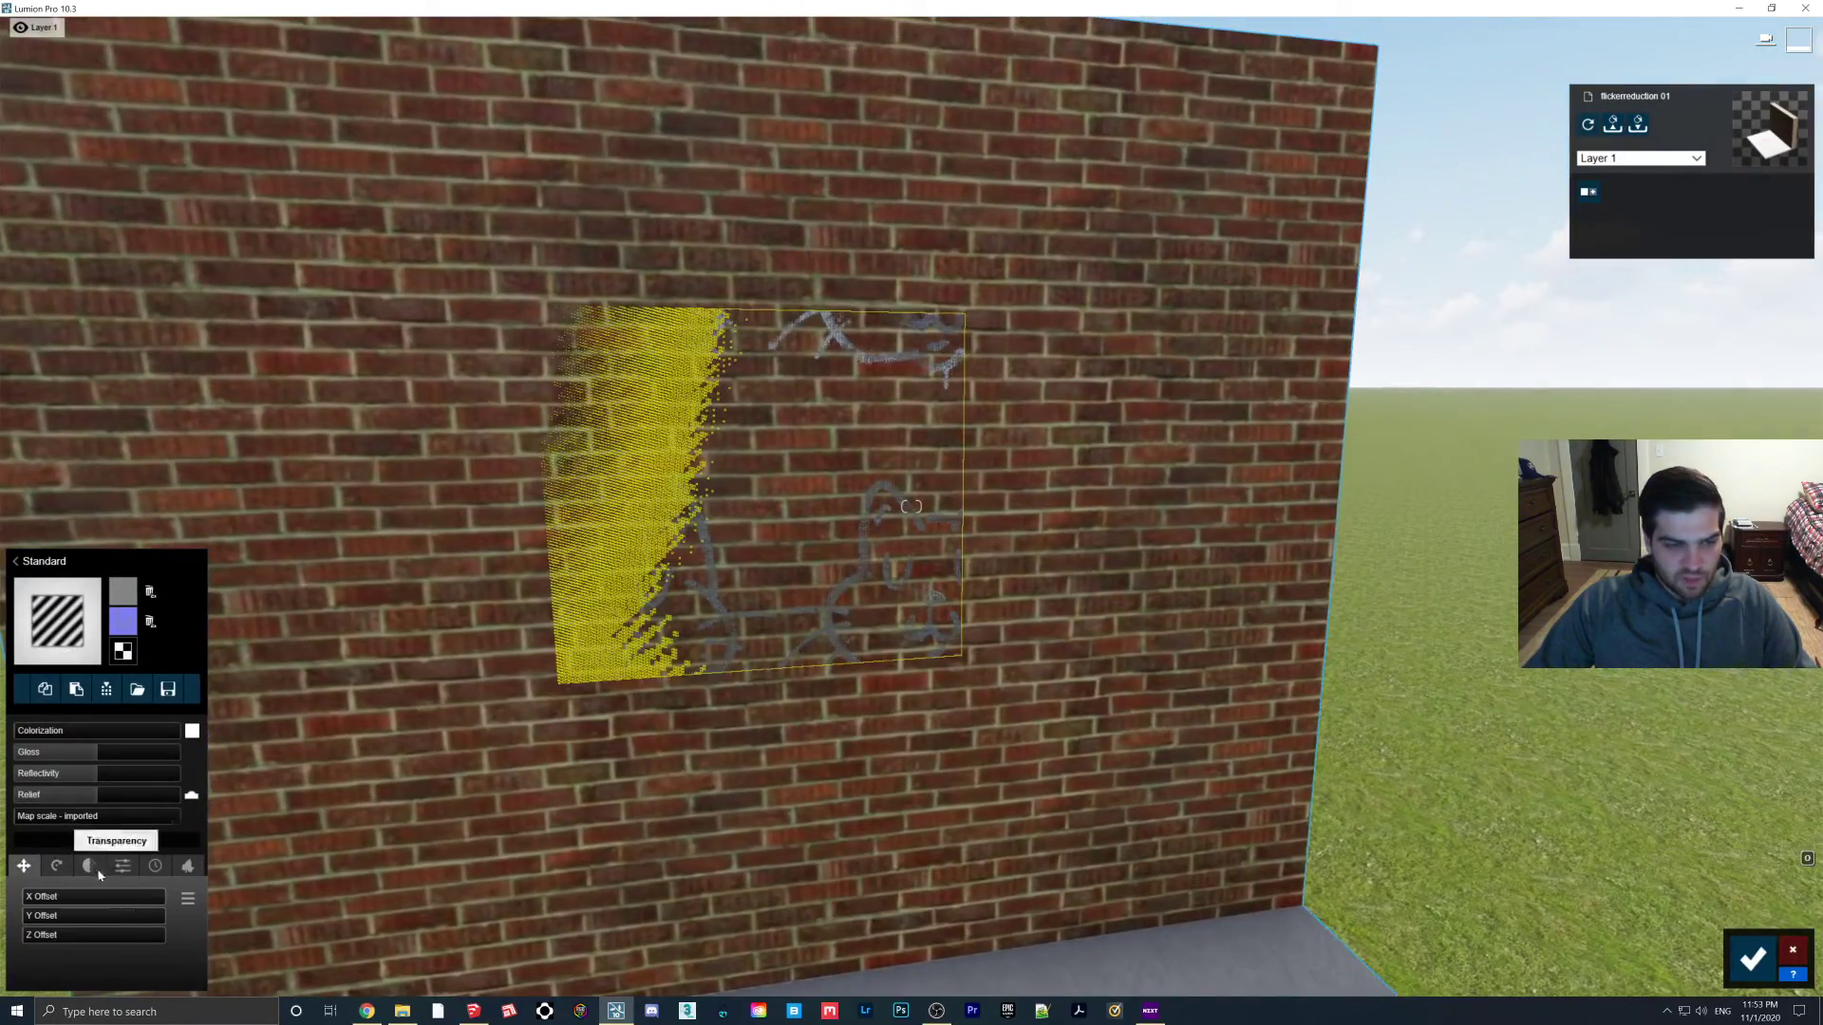
# Set the cat graffiti's flicker reduction to -10cm, shrink it with a custom map scale, and shift it down
pyautogui.moveTo(110, 959); pyautogui.dragTo(21, 956)
pyautogui.moveTo(521, 781); pyautogui.dragTo(34, 791, button='right')
pyautogui.moveTo(79, 821)
pyautogui.mouseDown()
pyautogui.moveTo(35, 818)
pyautogui.moveTo(52, 821)
pyautogui.mouseUp()
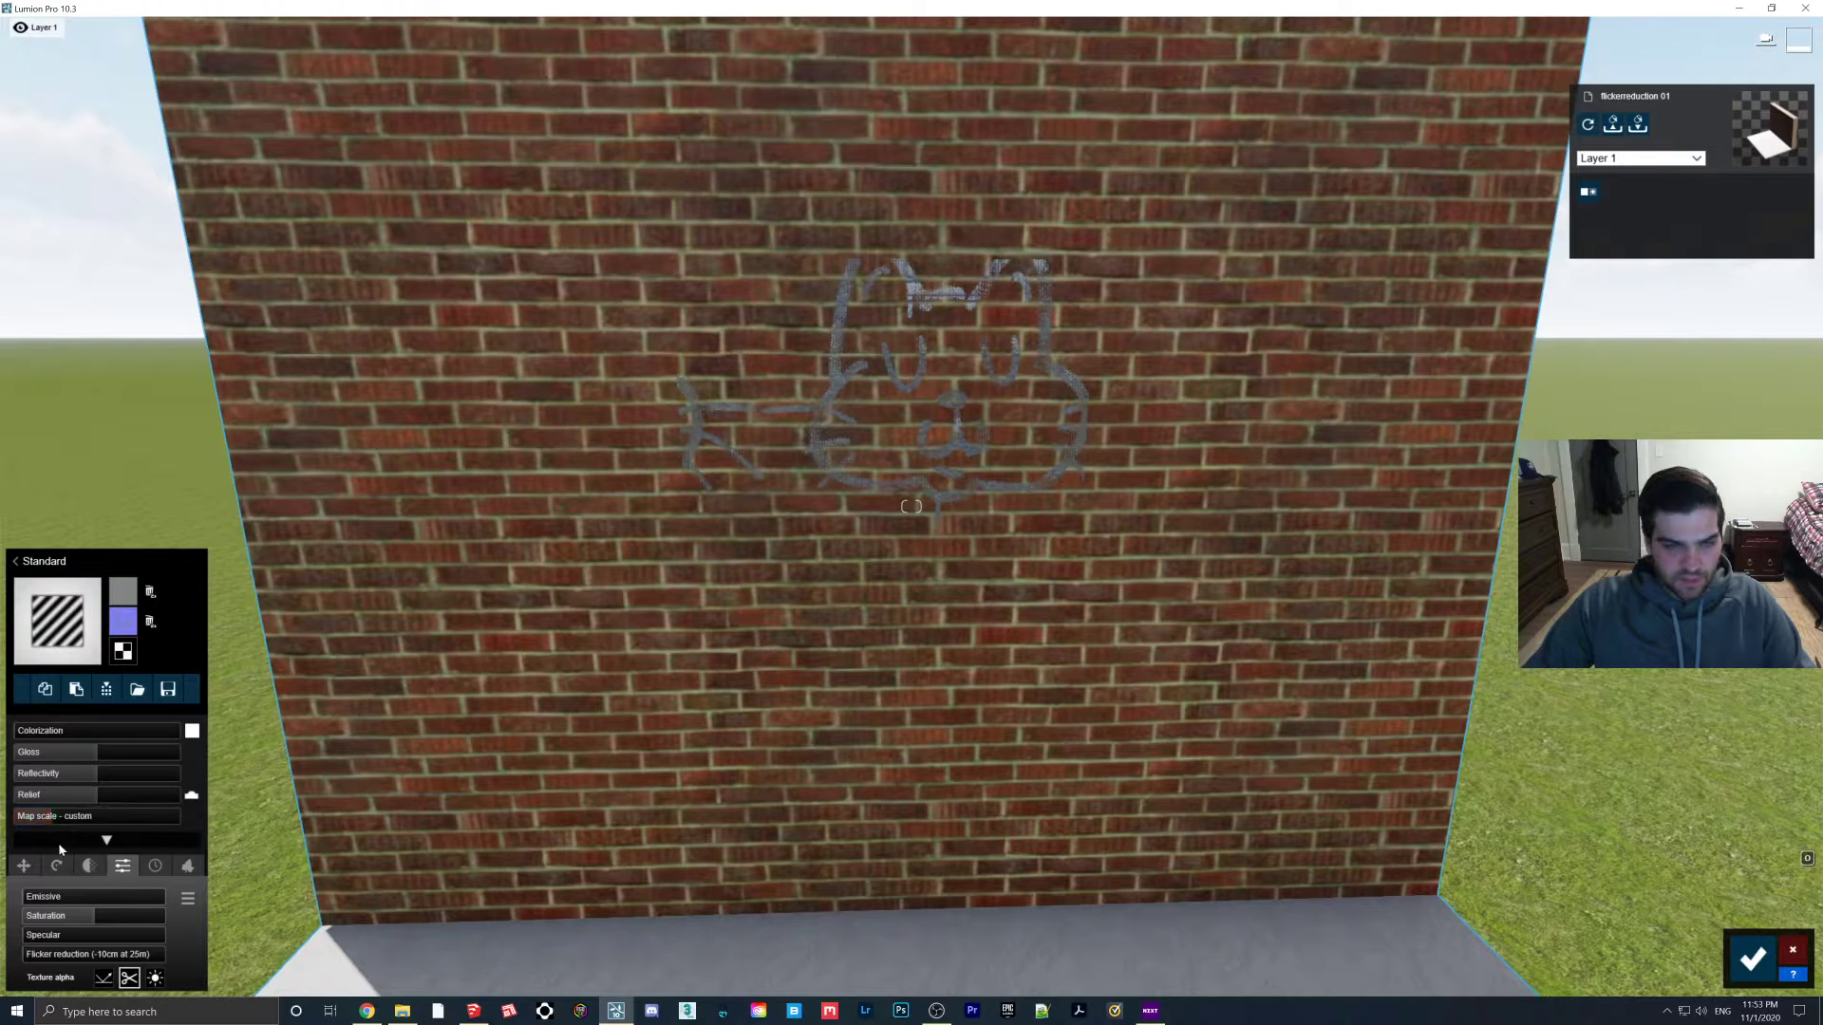
pyautogui.click(24, 865)
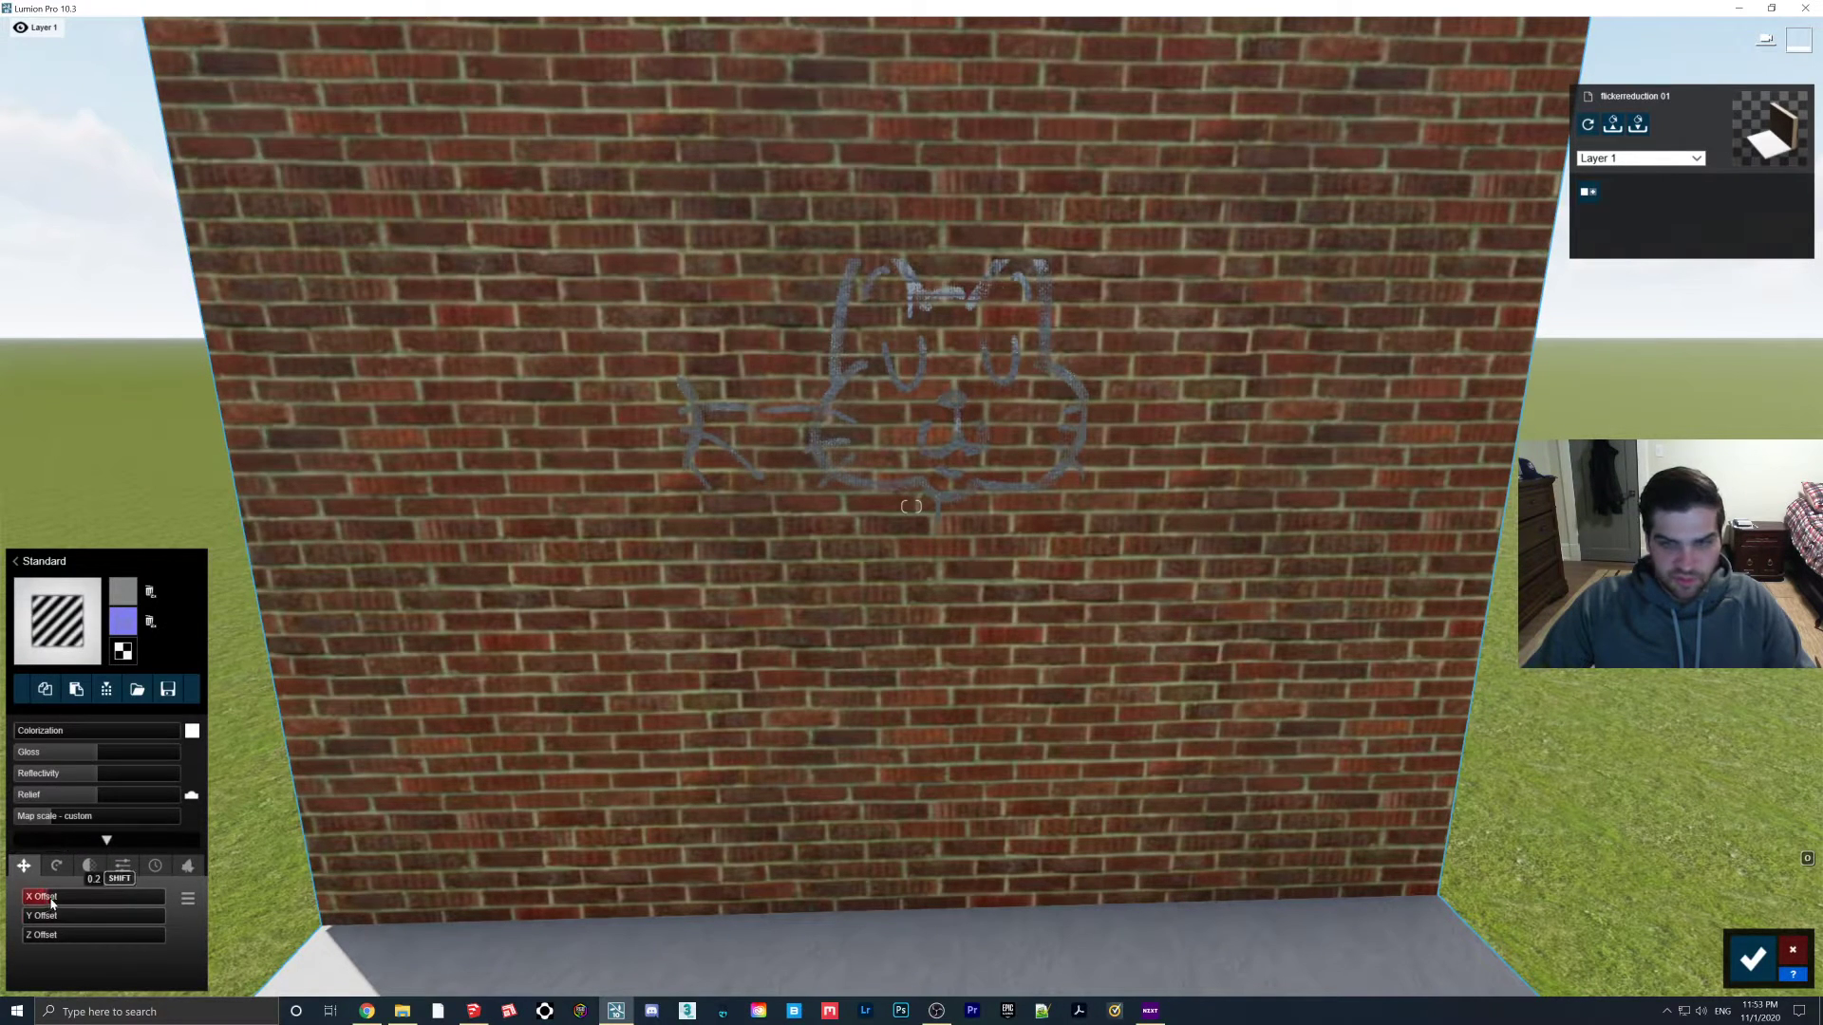
pyautogui.moveTo(41, 919); pyautogui.dragTo(142, 938)
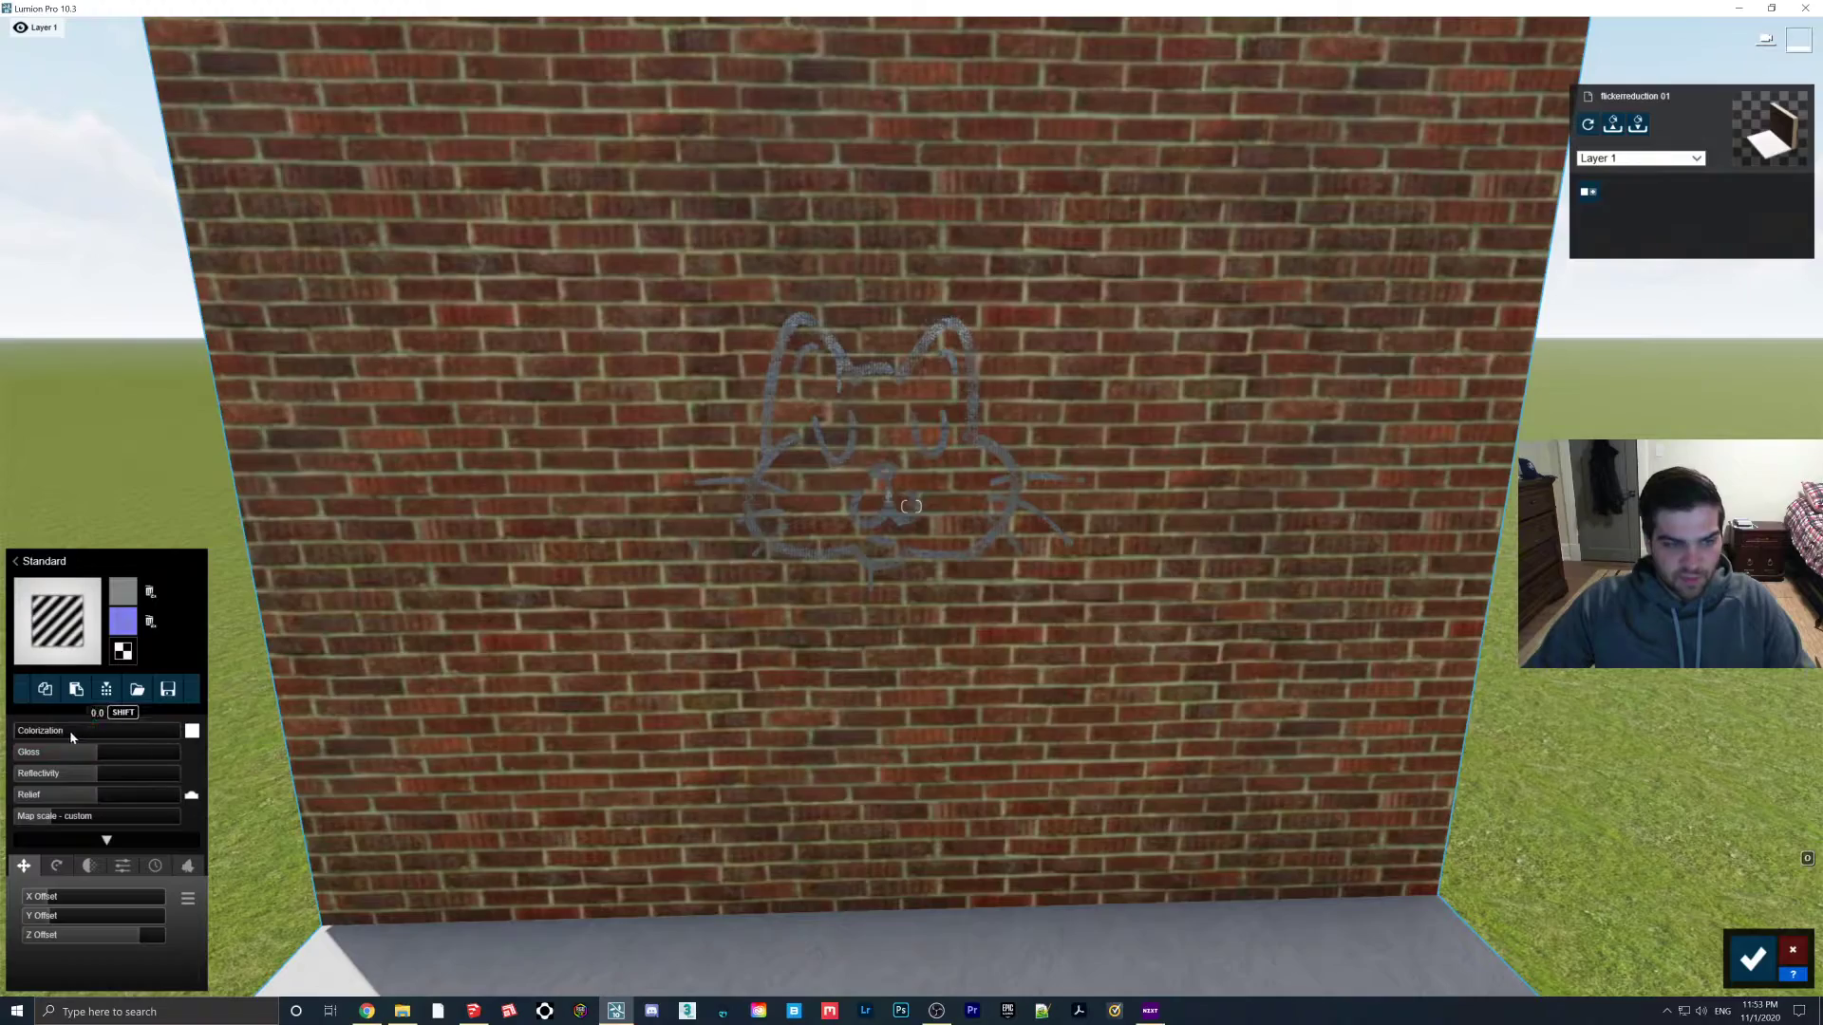
# Max the colorization to make the cat light grey, save the material, and switch to Photo mode
pyautogui.moveTo(71, 732); pyautogui.dragTo(192, 731)
pyautogui.press('s')
pyautogui.moveTo(380, 655); pyautogui.dragTo(408, 532, button='right')
pyautogui.press('w')
pyautogui.press('s')
pyautogui.click(1753, 961)
pyautogui.click(1793, 892)
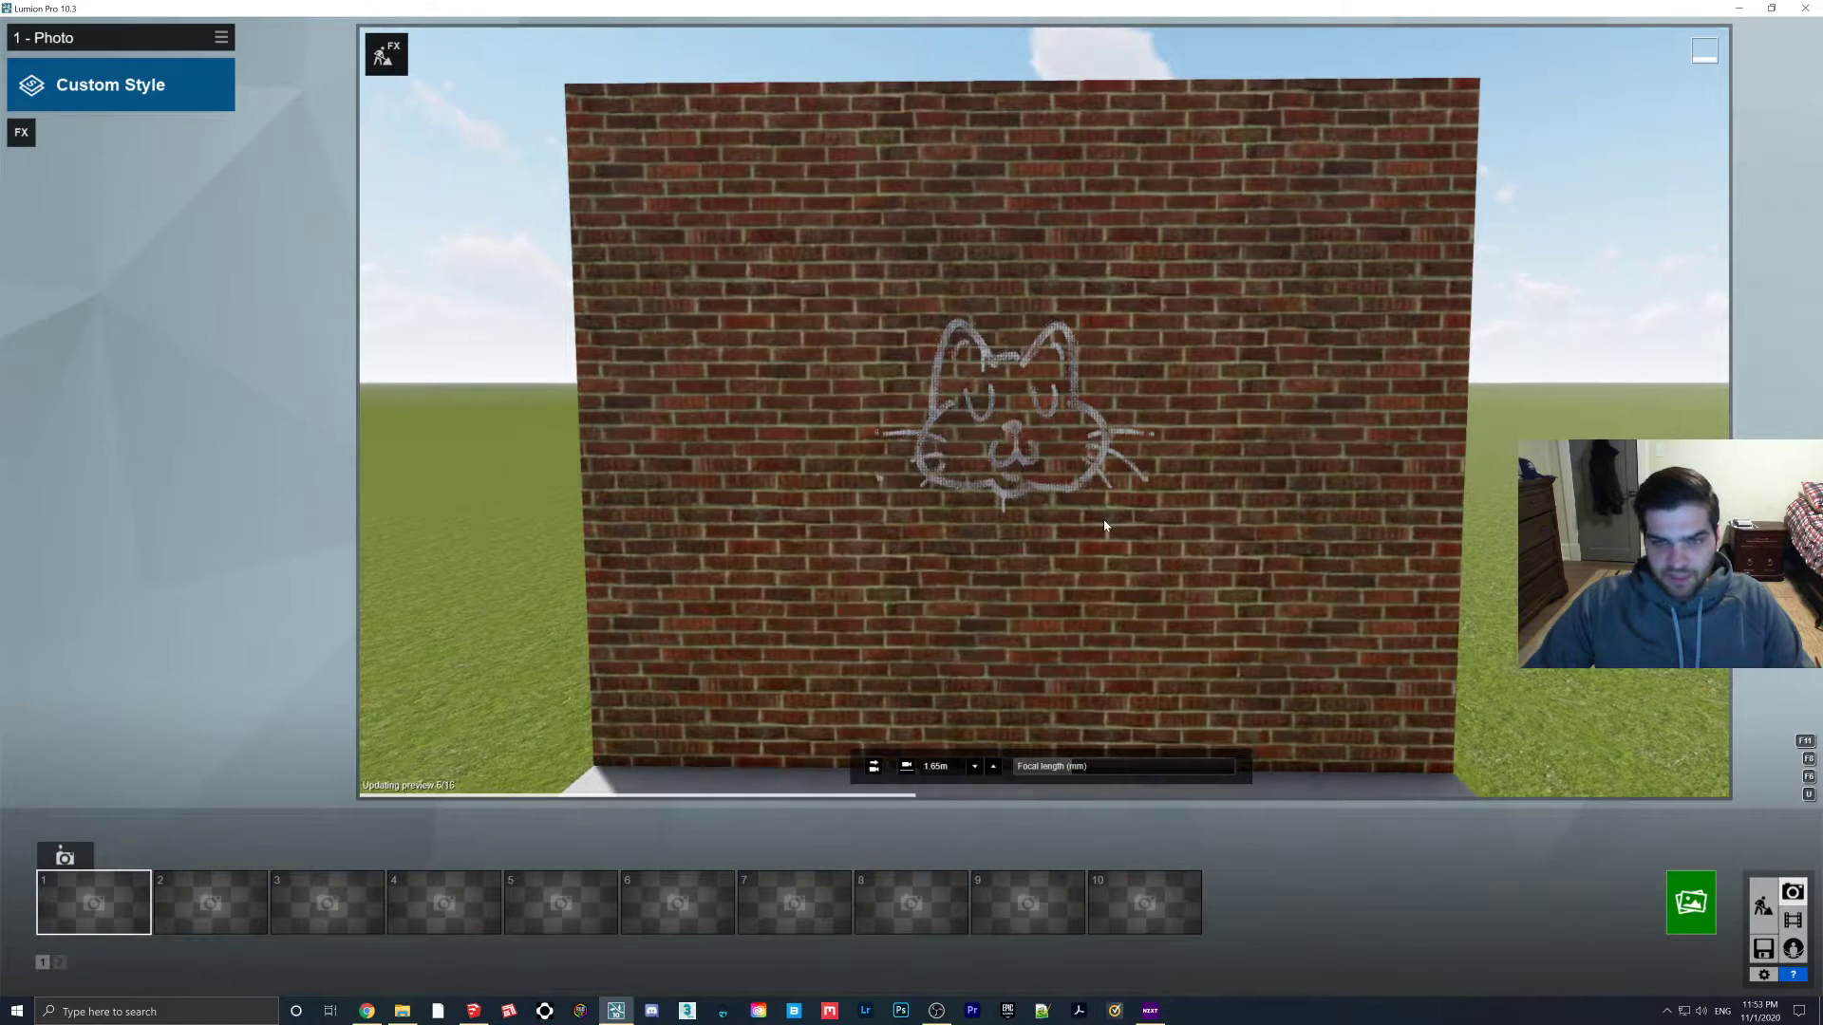
# Render a 1920x1080 desktop photo over file 1, then go back to Build mode
pyautogui.click(1691, 902)
pyautogui.click(822, 693)
pyautogui.doubleClick(383, 213)
pyautogui.click(936, 561)
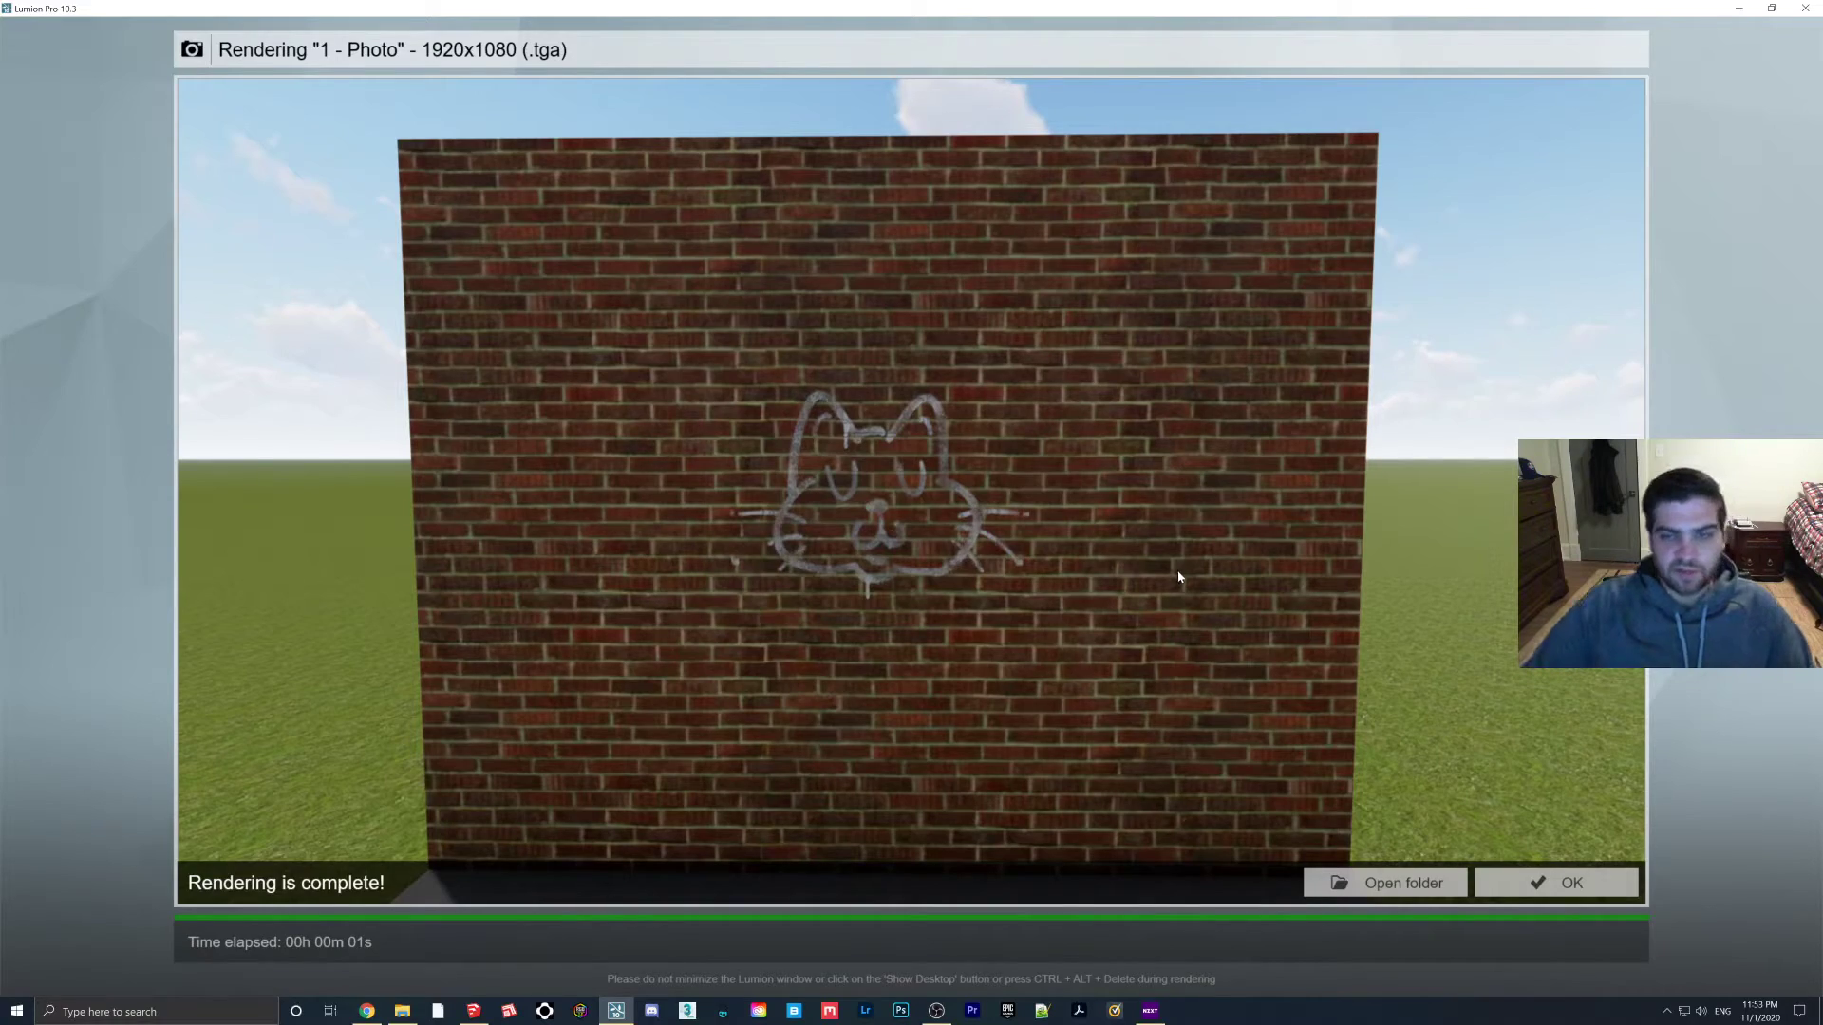
pyautogui.click(1551, 875)
pyautogui.click(1764, 908)
# Open the Beadboard graffiti panel's material settings and drag its flicker reduction to about -2.2cm
pyautogui.scroll(3, 886, 581)
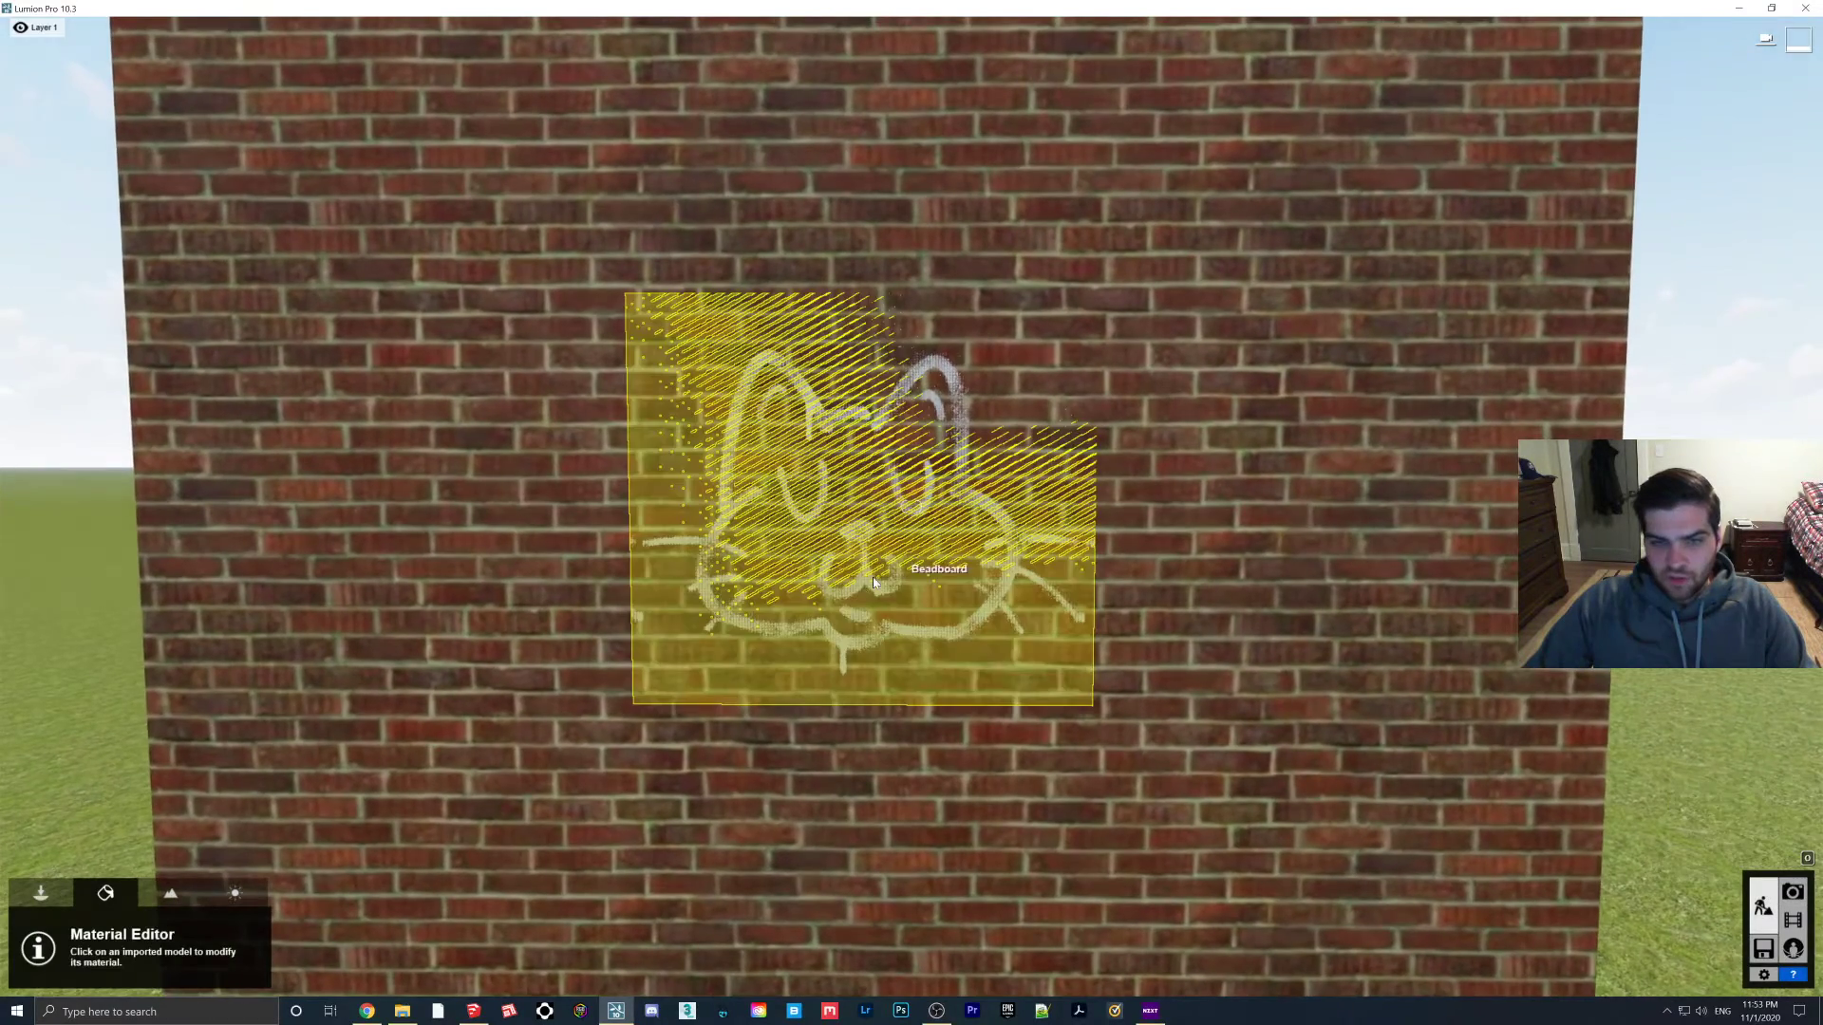
pyautogui.click(808, 660)
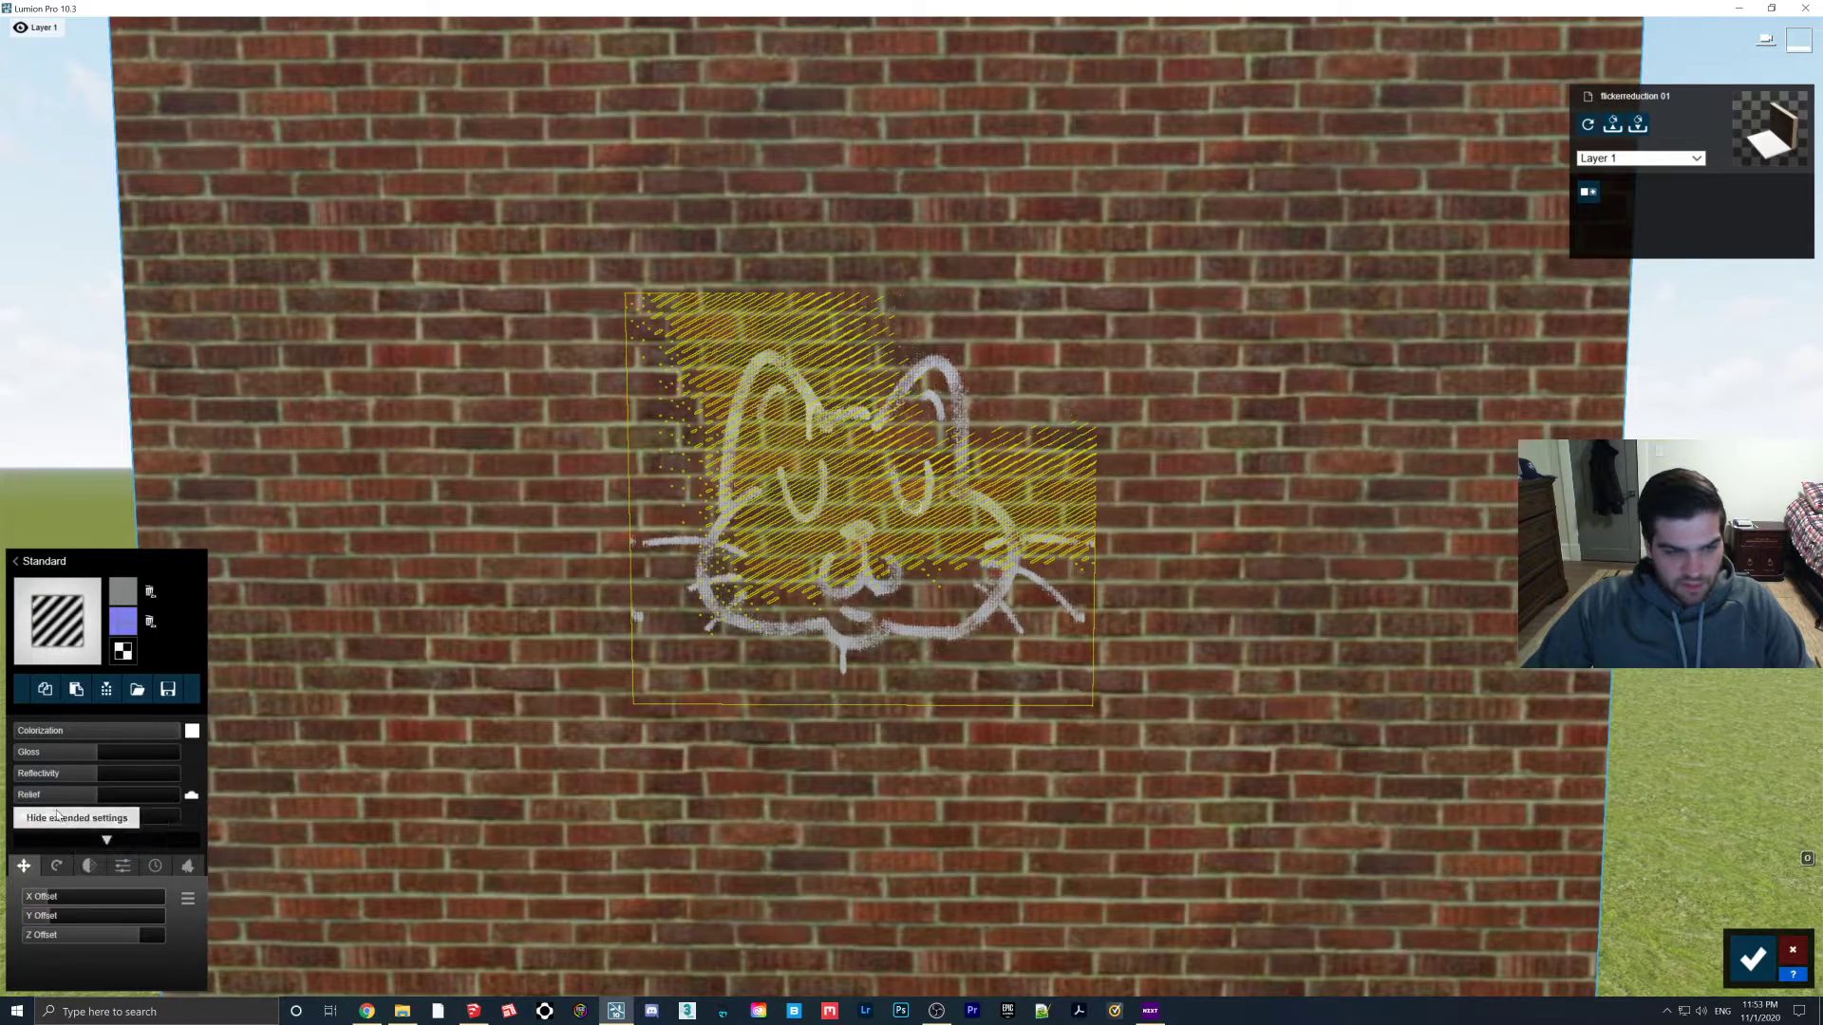
pyautogui.click(122, 866)
pyautogui.moveTo(63, 959)
pyautogui.mouseDown()
pyautogui.moveTo(102, 959)
pyautogui.moveTo(79, 959)
pyautogui.mouseUp()
pyautogui.moveTo(810, 695); pyautogui.dragTo(875, 708, button='right')
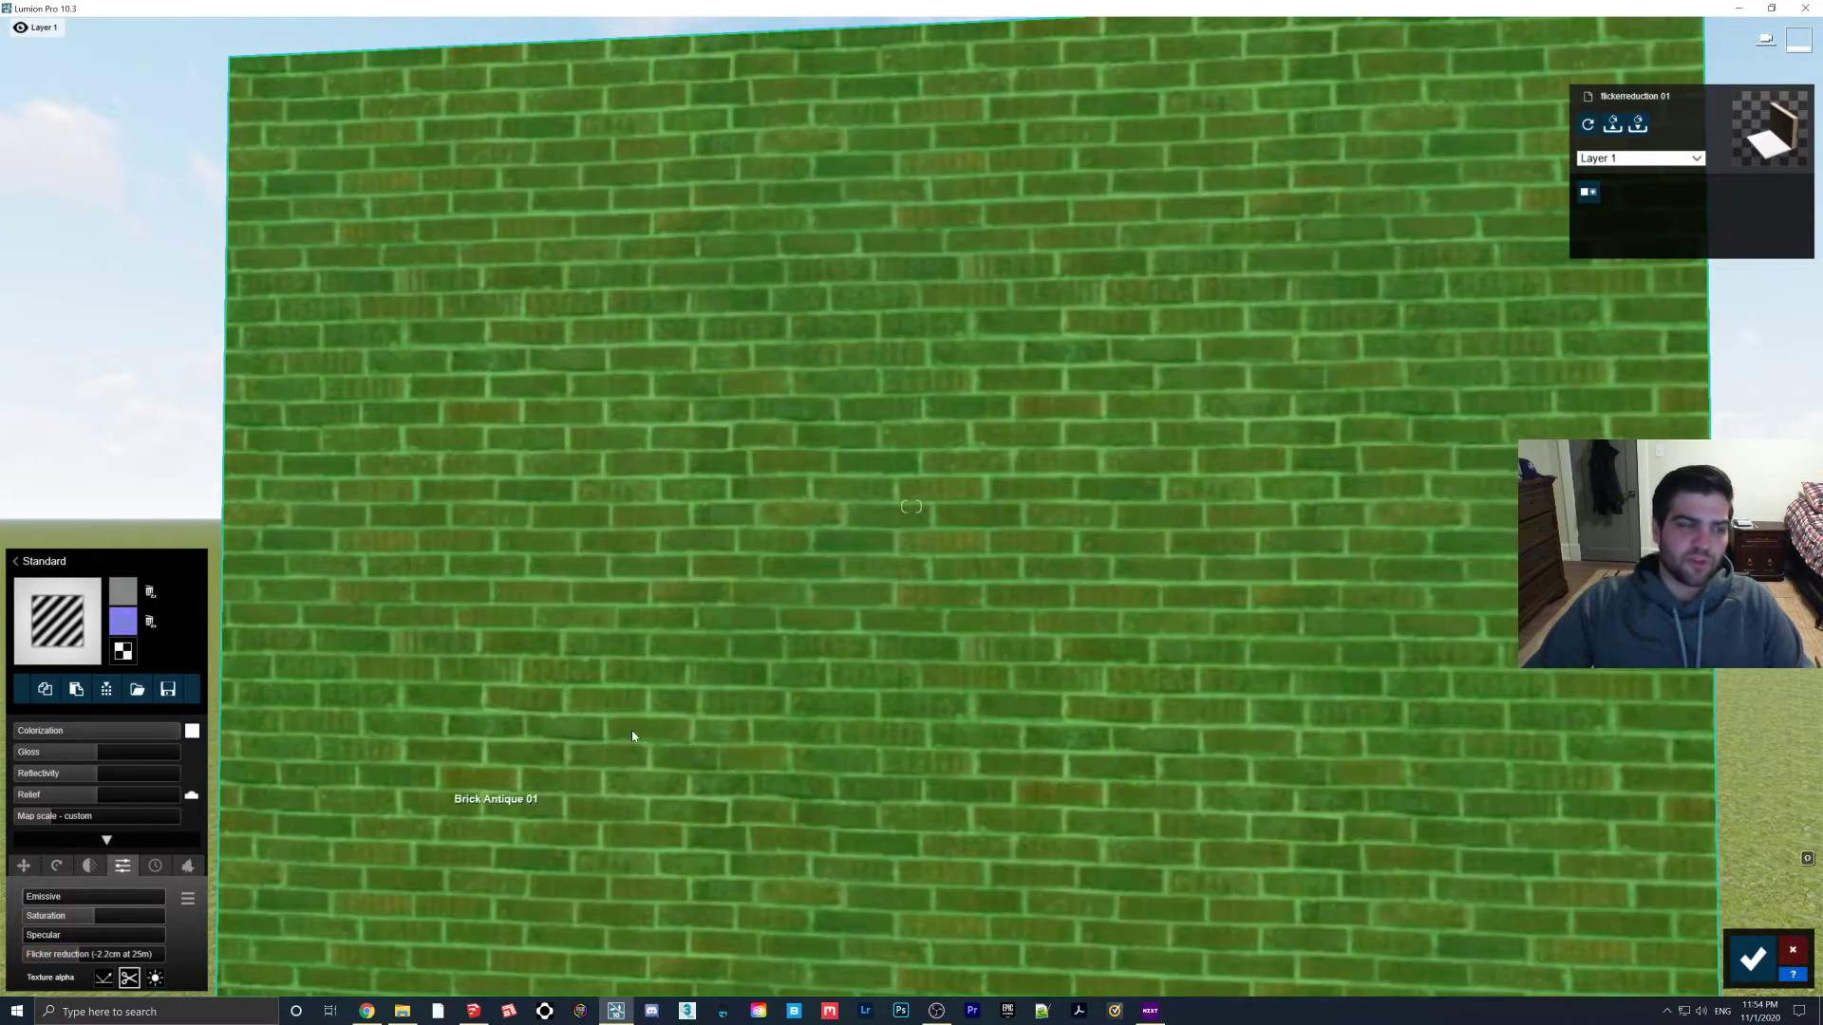
pyautogui.moveTo(841, 692); pyautogui.dragTo(861, 690, button='right')
pyautogui.keyDown('shift'); pyautogui.moveTo(78, 961); pyautogui.dragTo(32, 971); pyautogui.keyUp('shift')
# Fine-tune flicker reduction until the cat shows cleanly, keep the change, and switch to Photo mode
pyautogui.moveTo(841, 665)
pyautogui.mouseDown(button='right')
pyautogui.moveTo(893, 669)
pyautogui.moveTo(807, 663)
pyautogui.mouseUp(button='right')
pyautogui.press('w')
pyautogui.press('s')
pyautogui.moveTo(575, 755); pyautogui.dragTo(452, 785, button='right')
pyautogui.press('d')
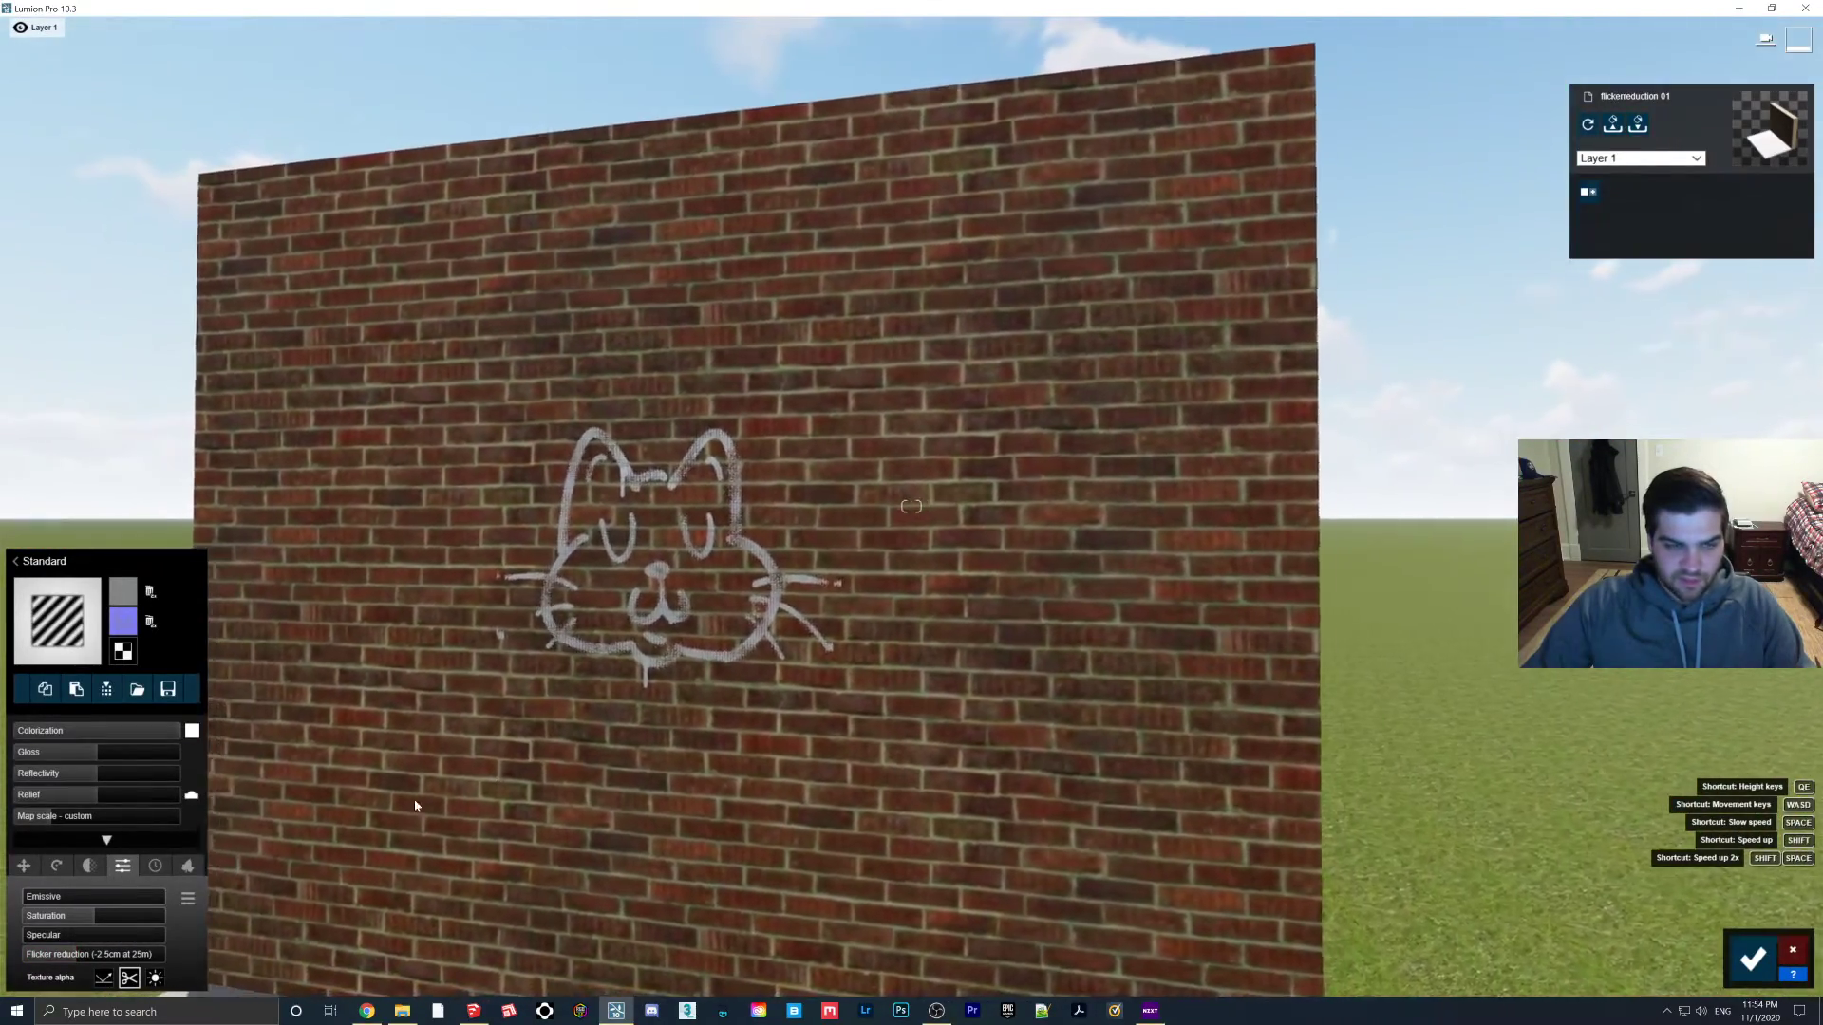
pyautogui.press('a')
pyautogui.keyDown('shift'); pyautogui.moveTo(76, 957); pyautogui.dragTo(85, 959); pyautogui.keyUp('shift')
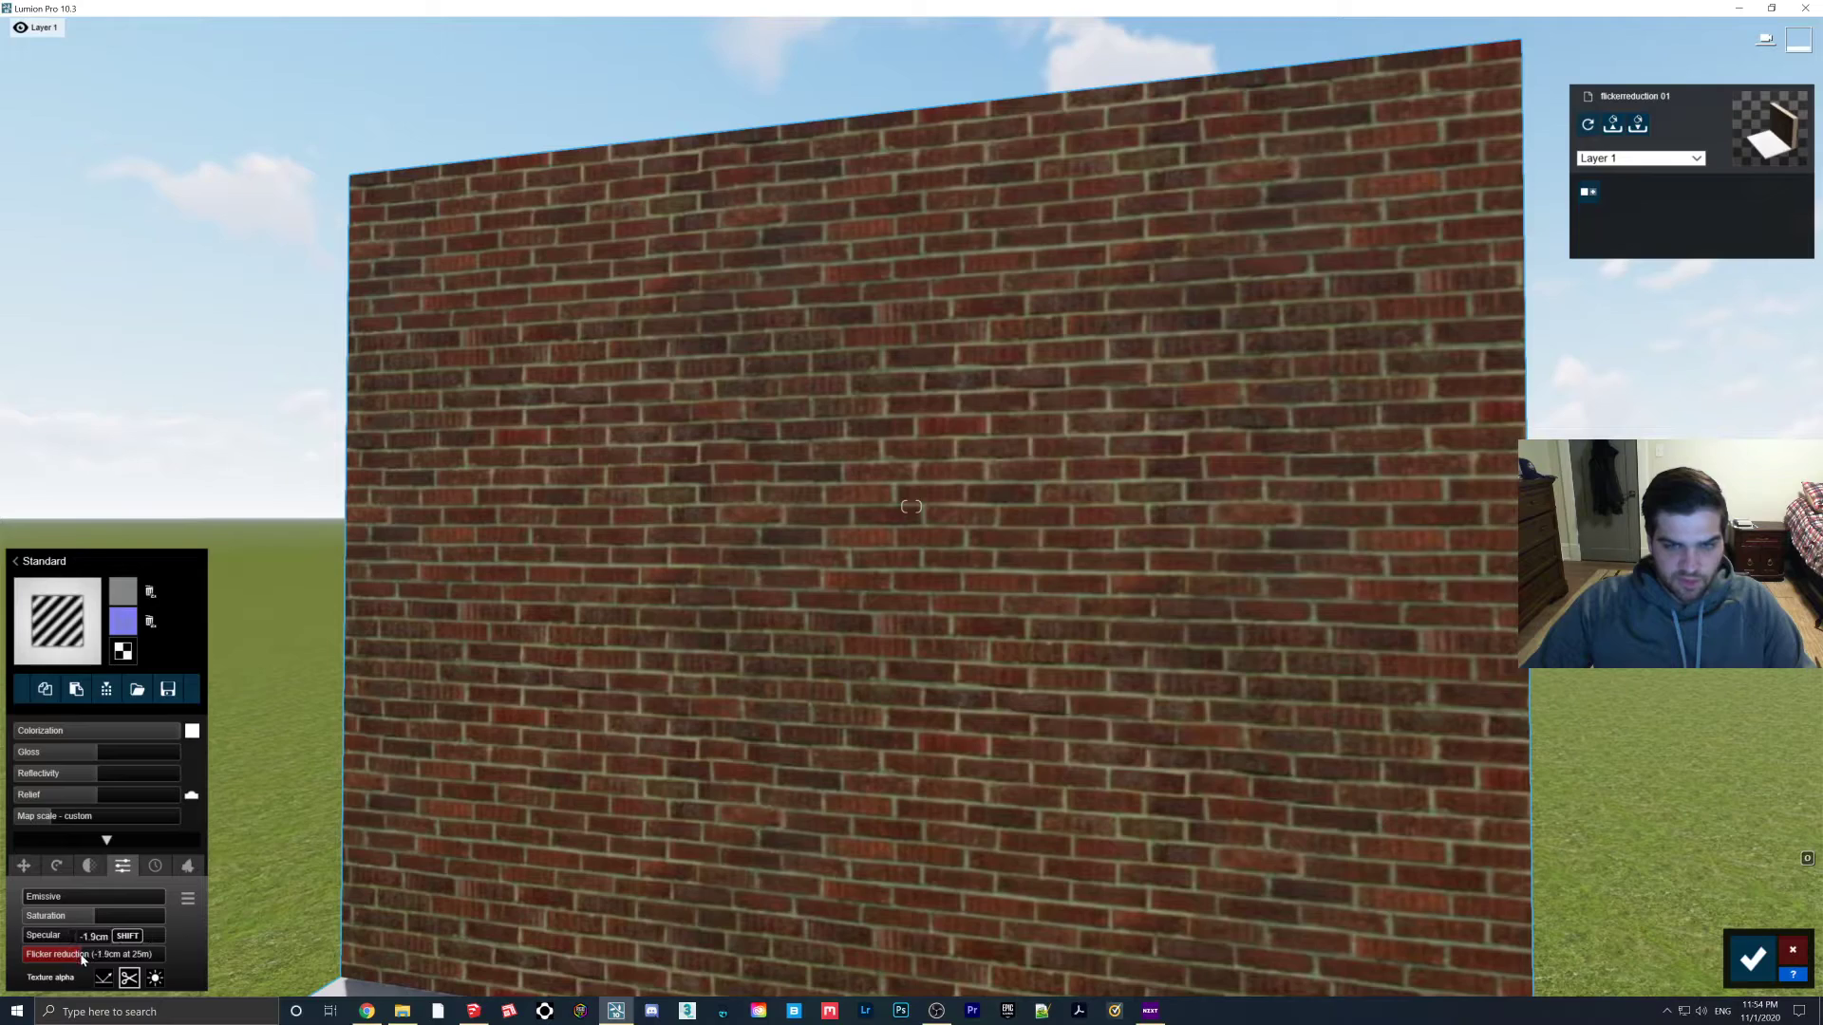
pyautogui.moveTo(669, 787); pyautogui.dragTo(727, 784, button='right')
pyautogui.press('a')
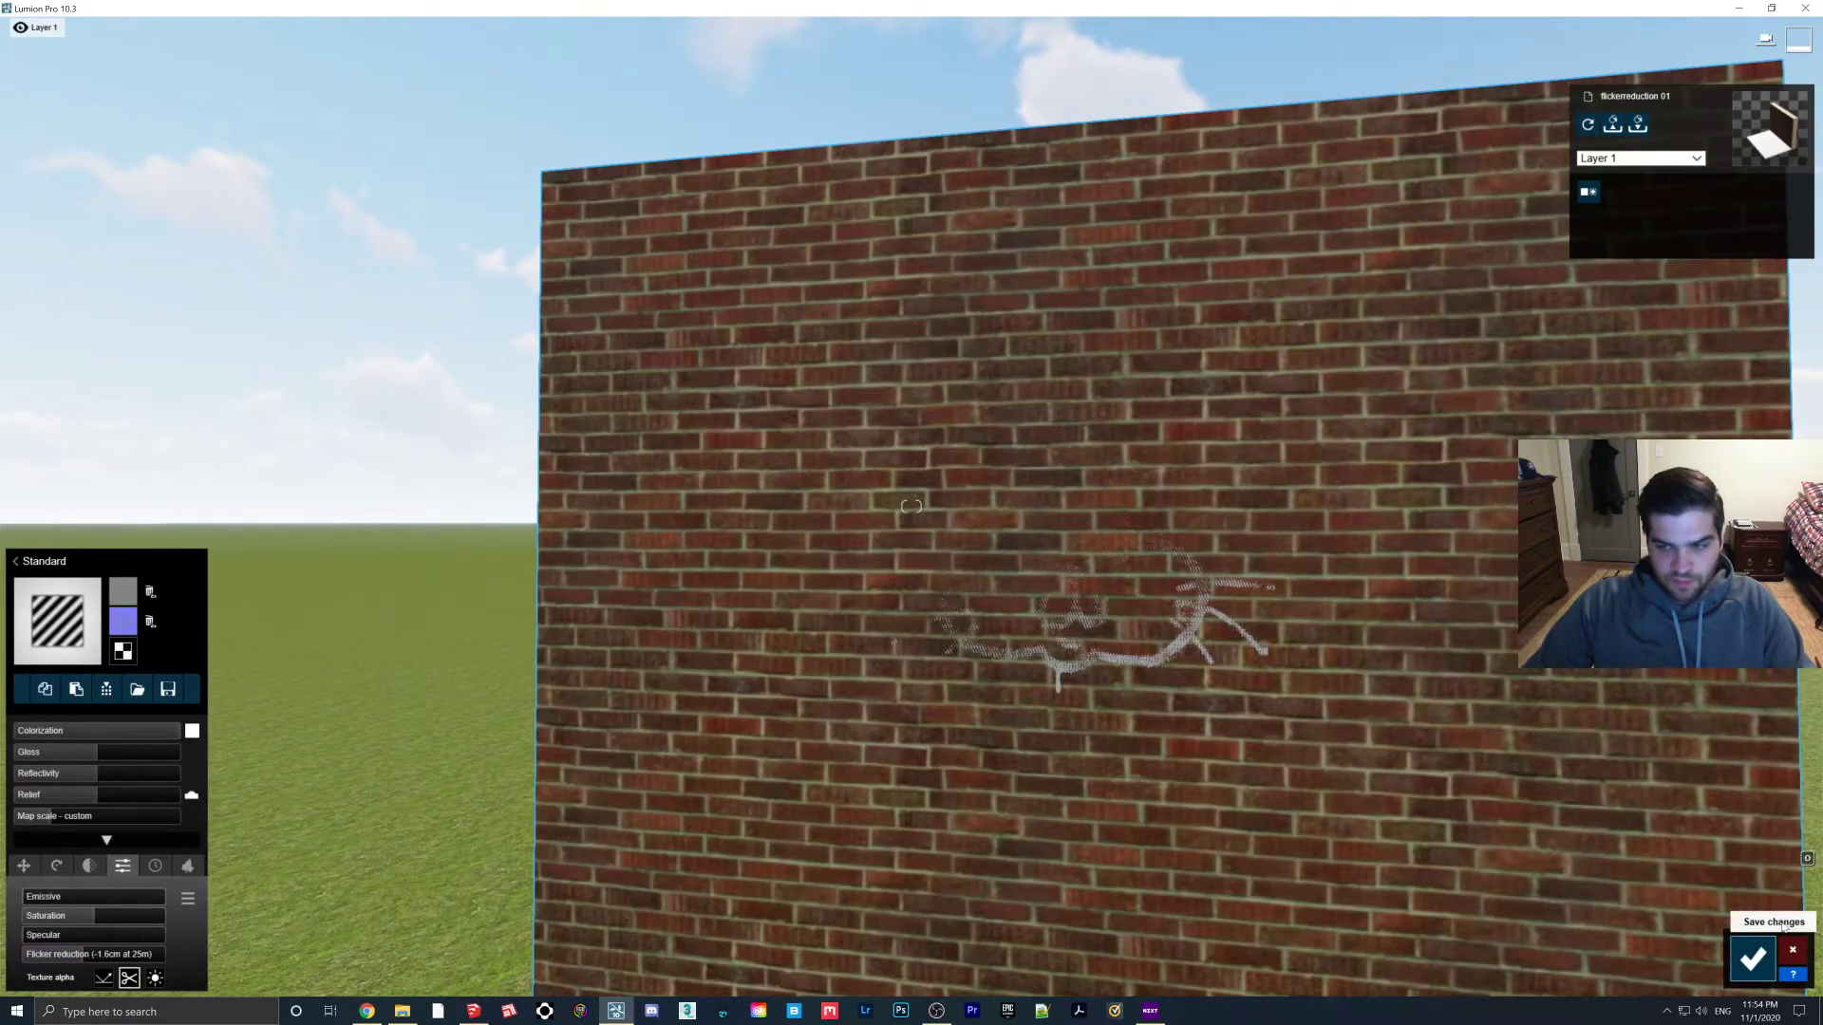
pyautogui.click(1751, 959)
pyautogui.click(1793, 897)
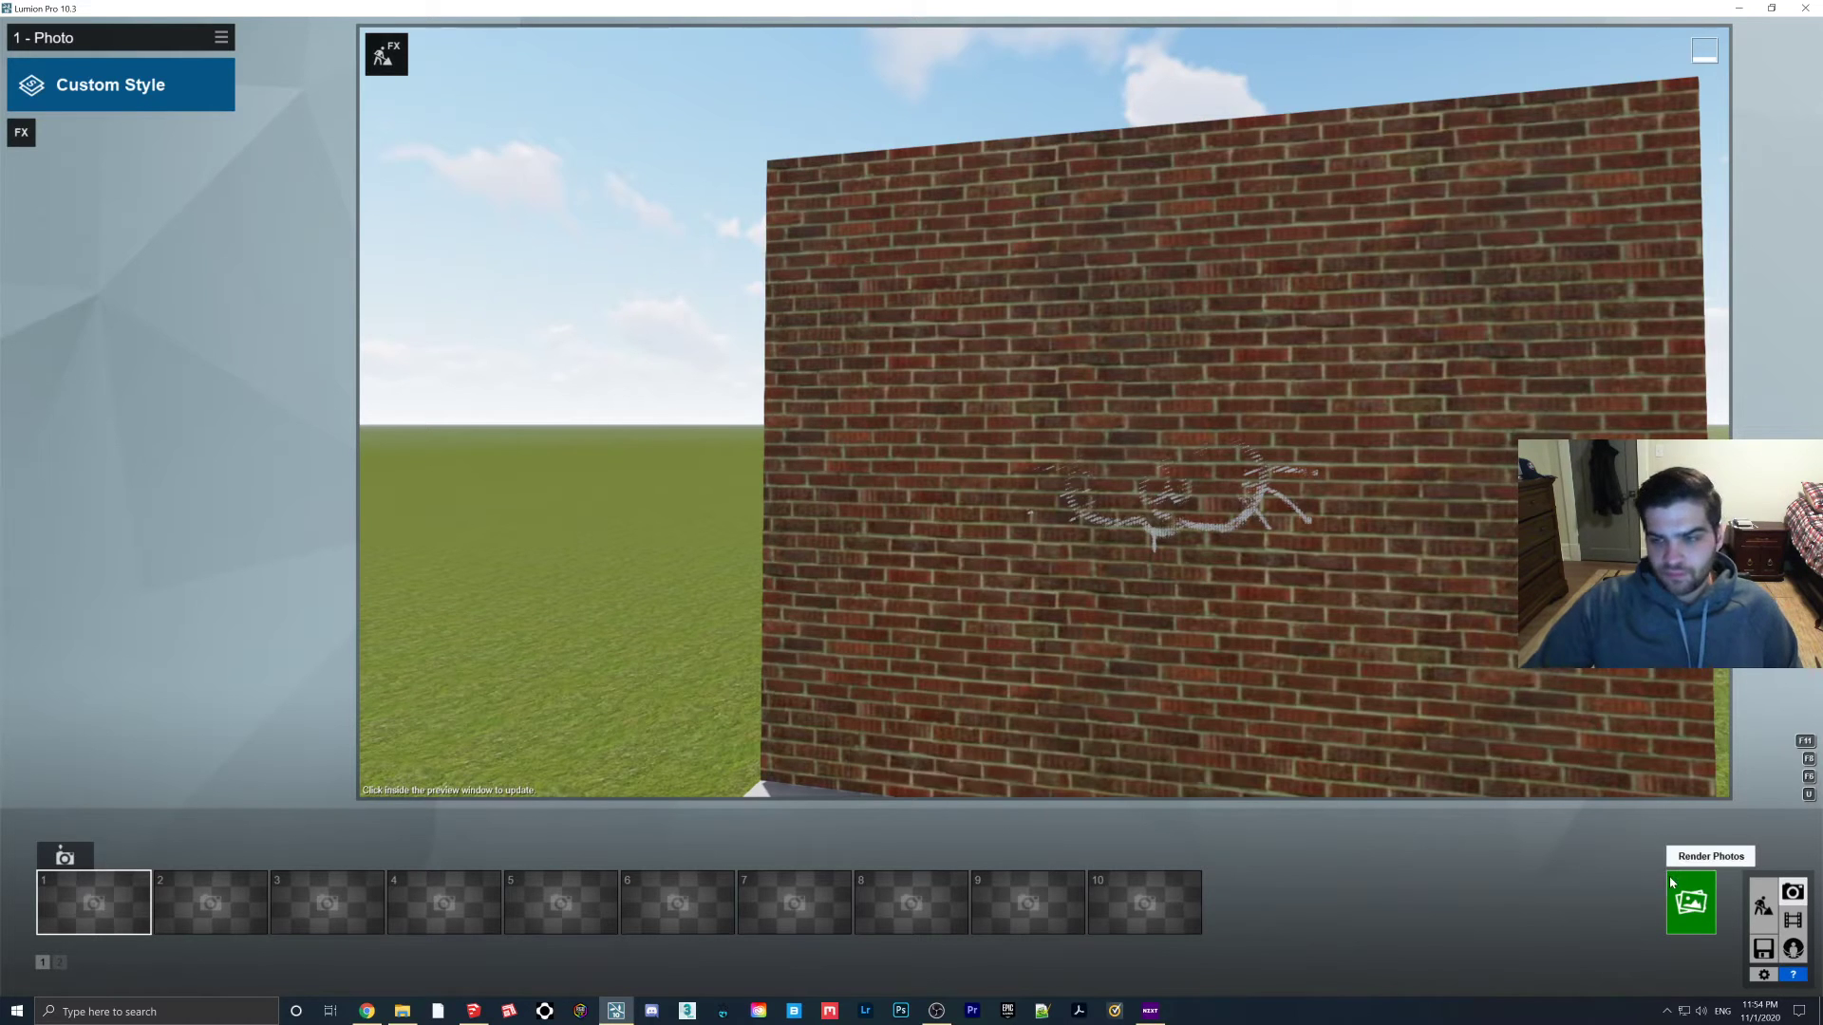
# Render the updated wall as a second 1920x1080 desktop photo saved as file '2'
pyautogui.click(1691, 902)
pyautogui.click(771, 691)
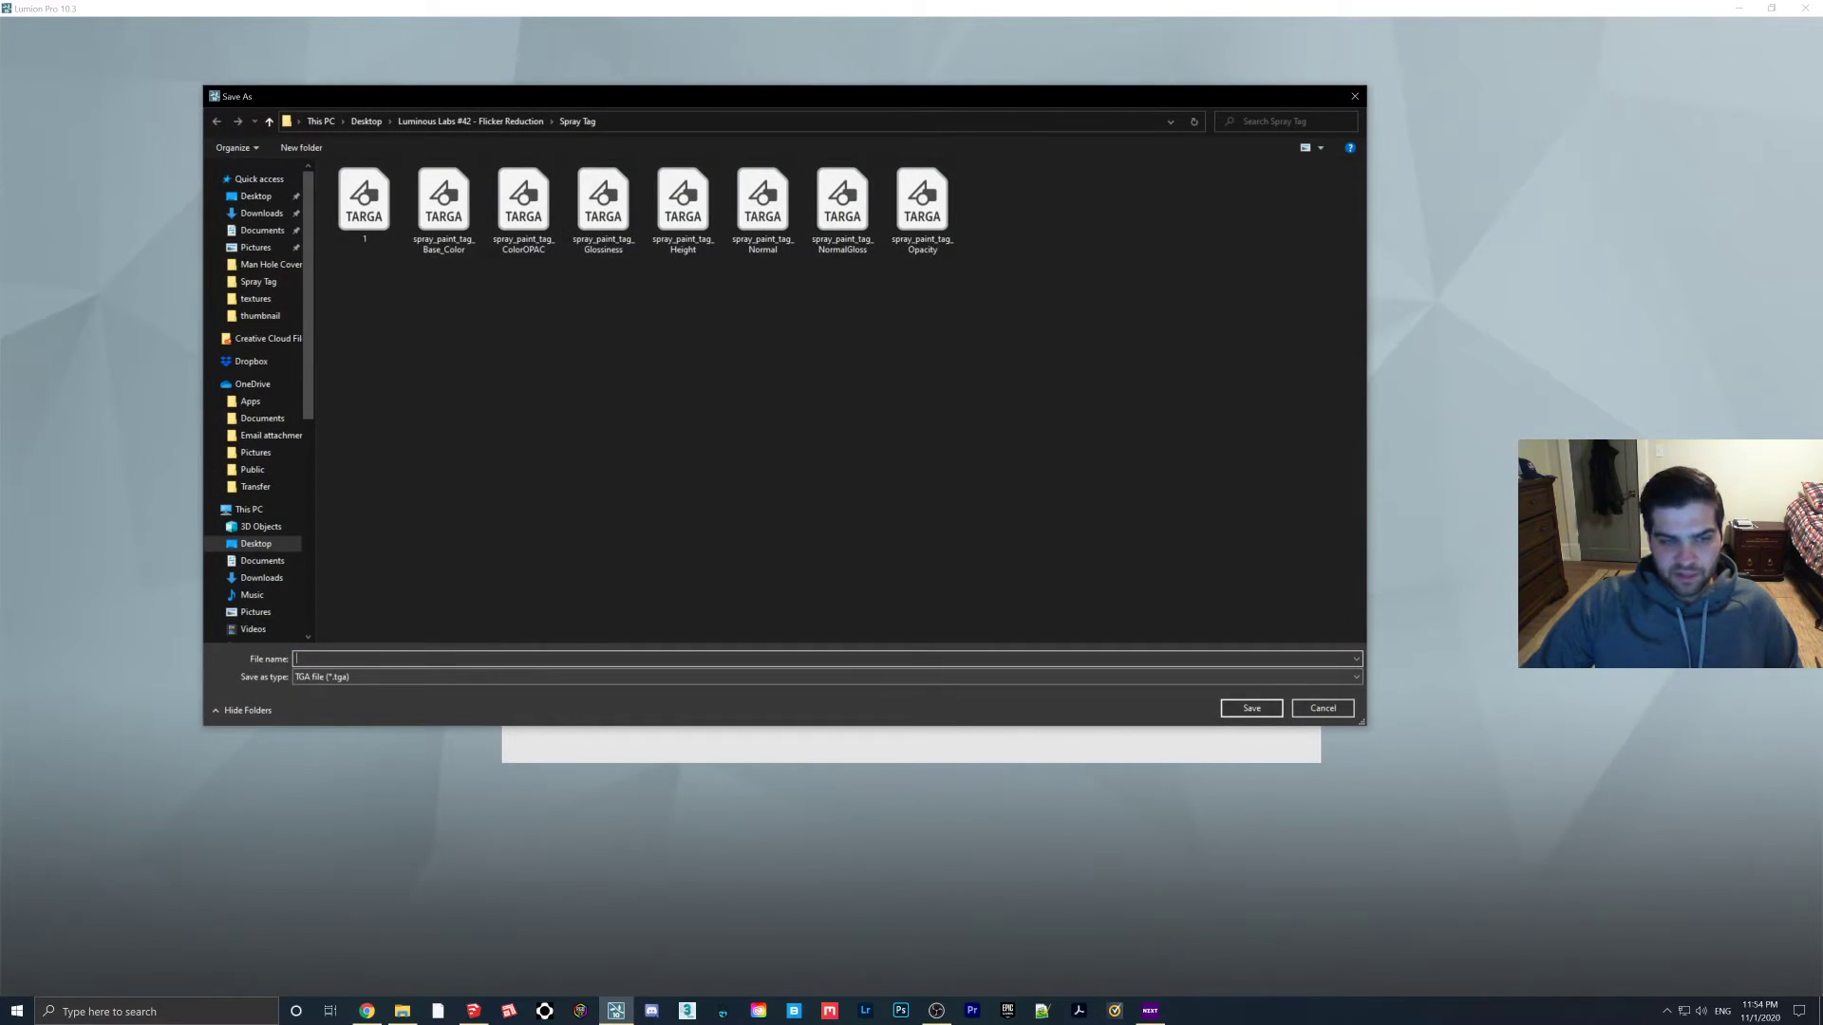
pyautogui.write('2')
pyautogui.press('Return')
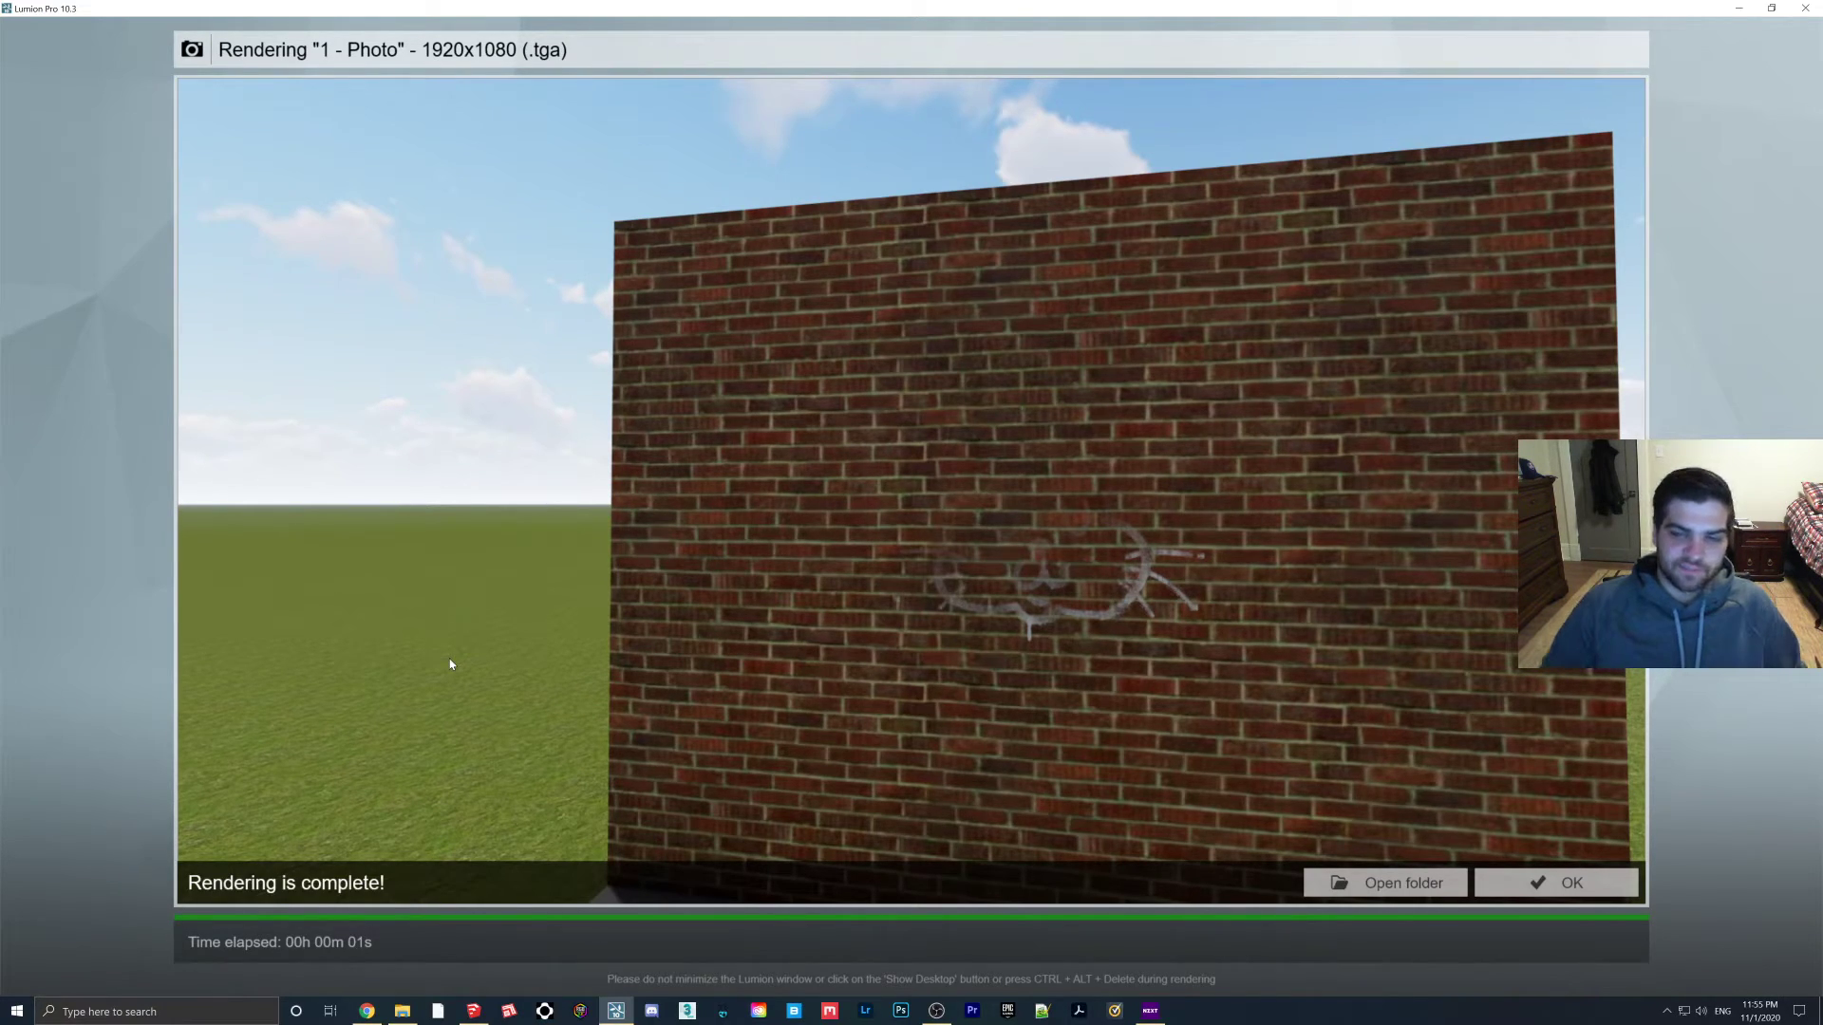
pyautogui.click(1557, 883)
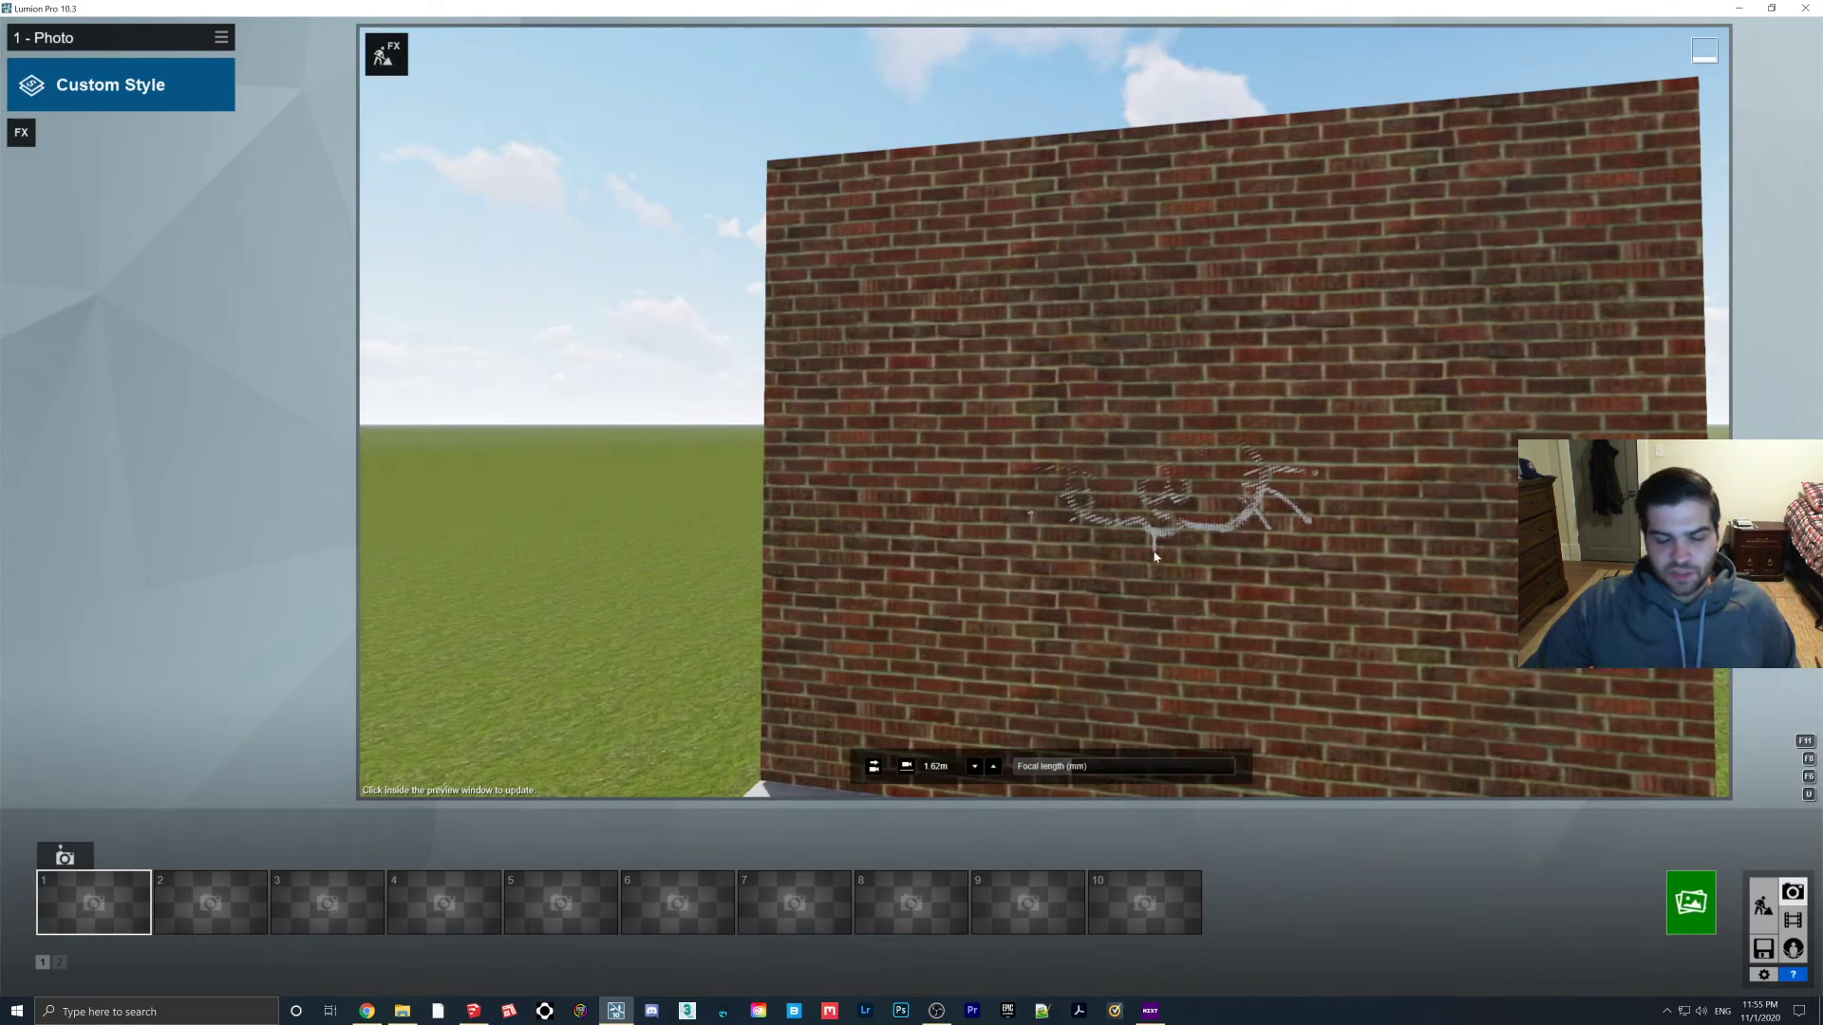